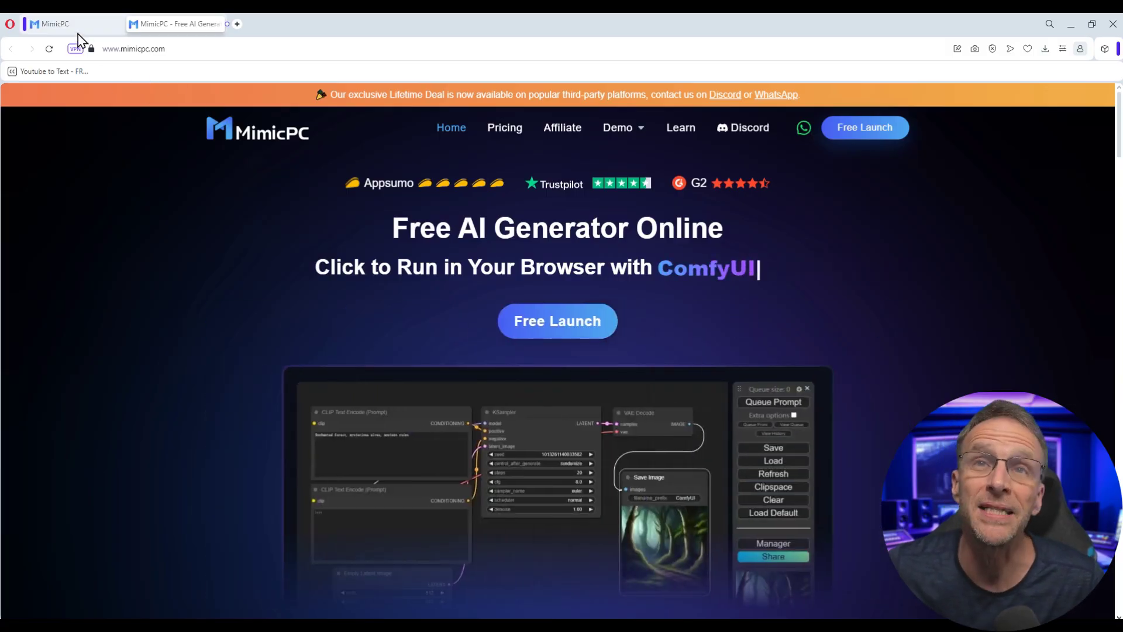
# Step: Show the FaceFusion V2.6.0 entry in MimicPC's Add New App catalogue
pyautogui.click(76, 24)
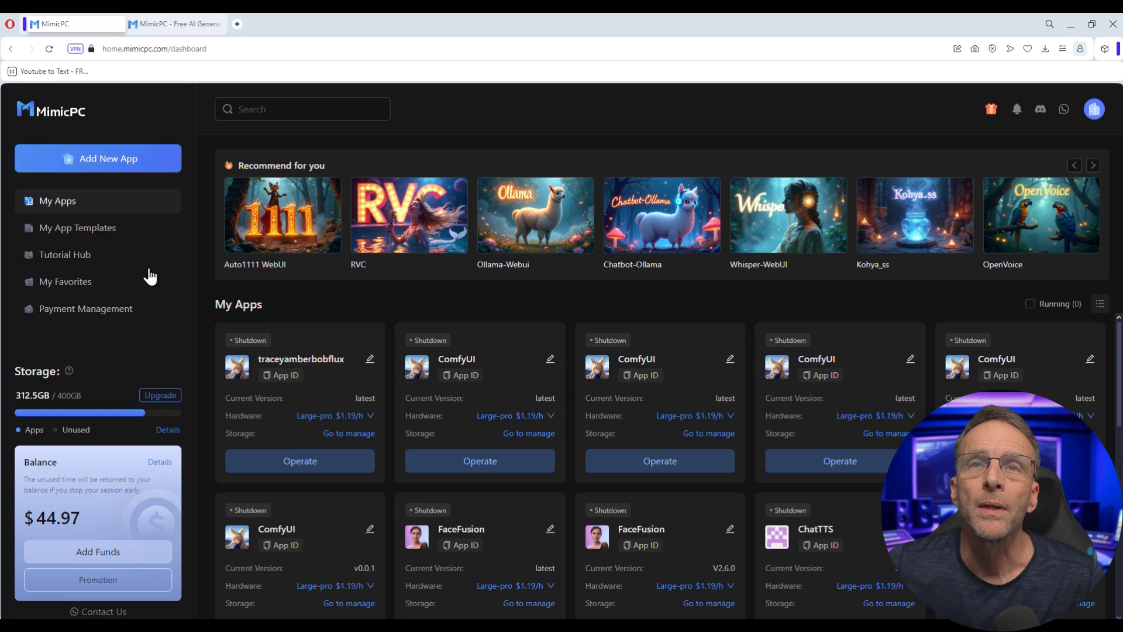
pyautogui.click(124, 170)
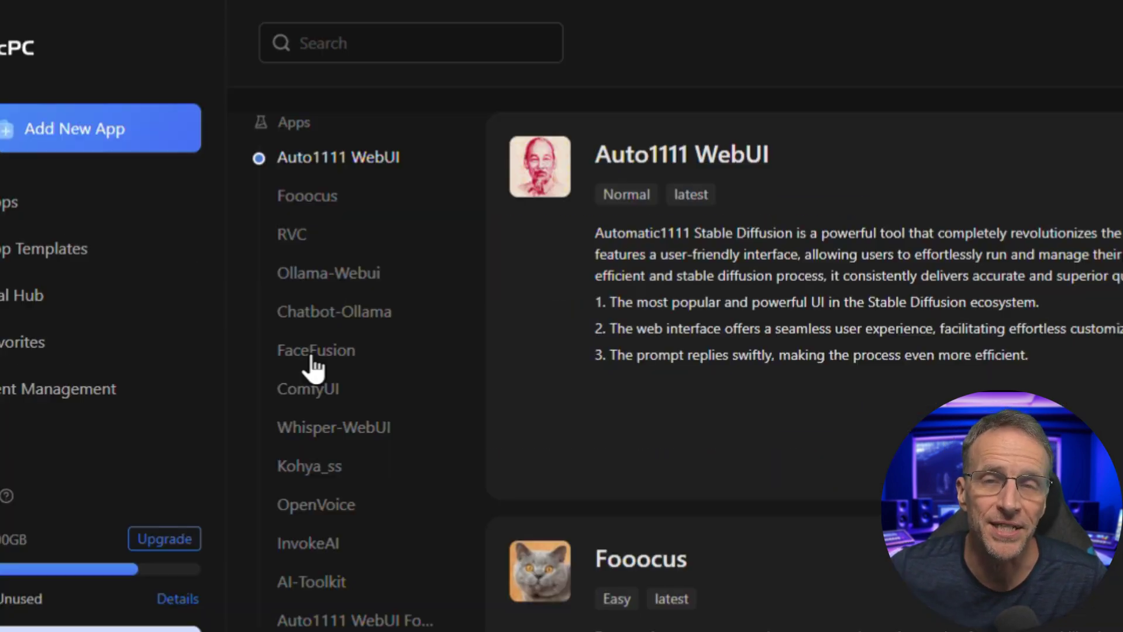
pyautogui.click(312, 357)
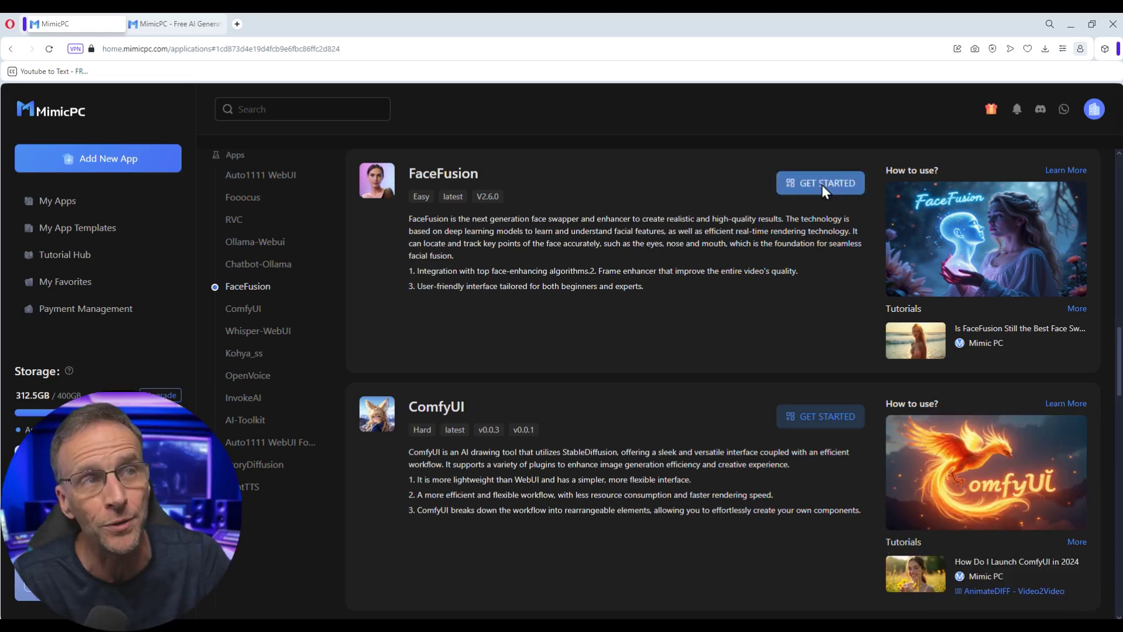
# Step: Create and start a FaceFusion instance on Large-pro hardware
pyautogui.click(821, 183)
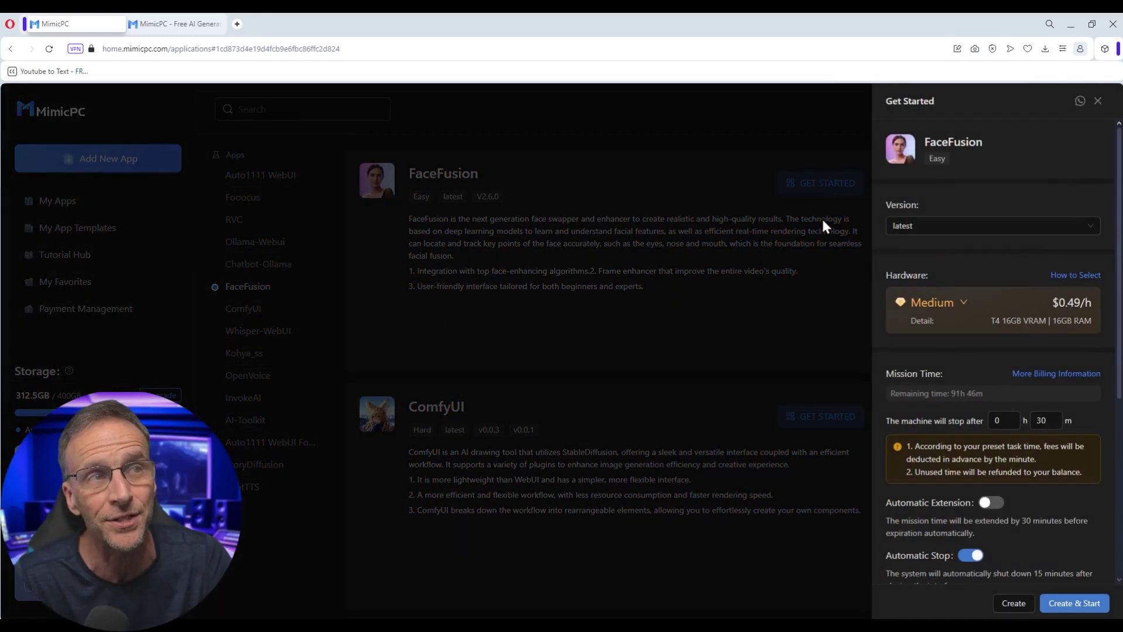
pyautogui.click(943, 305)
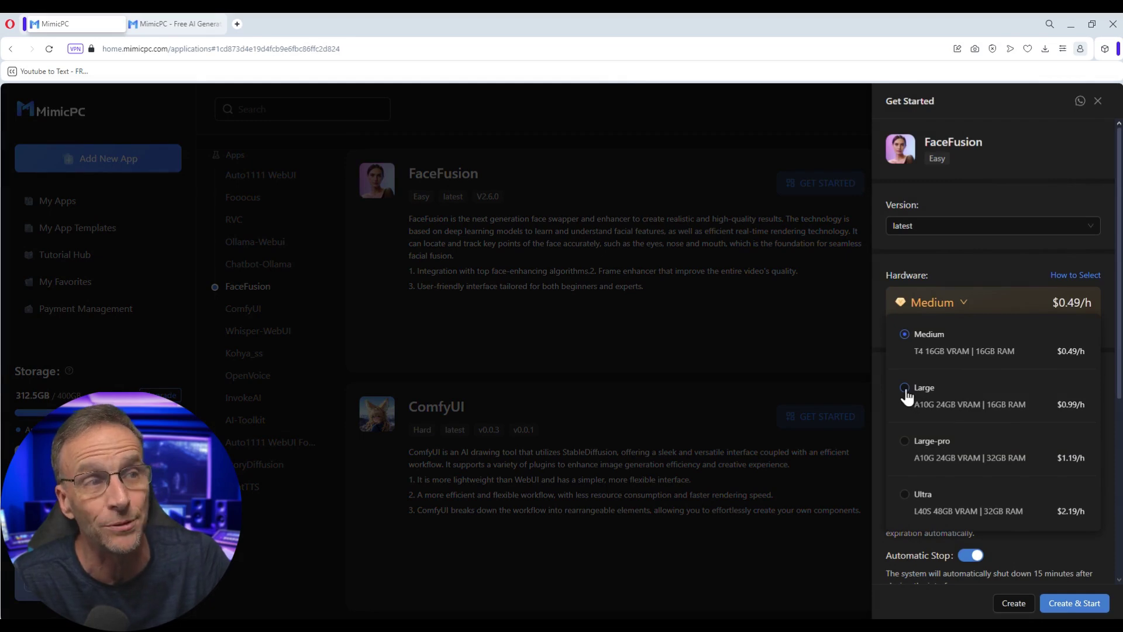
pyautogui.click(904, 444)
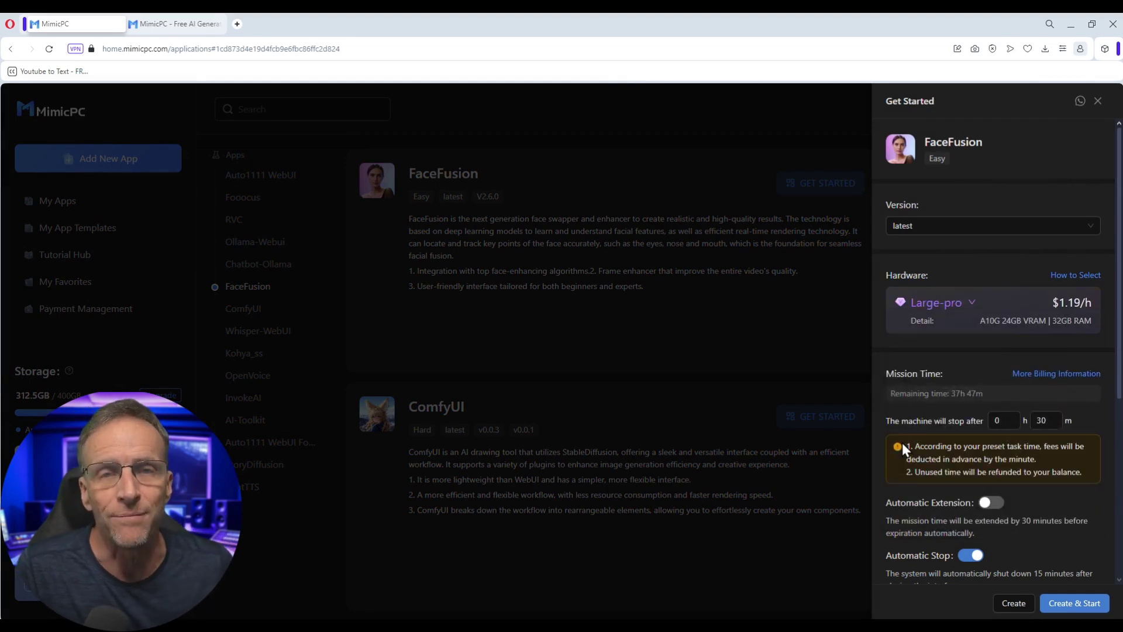
pyautogui.click(1073, 603)
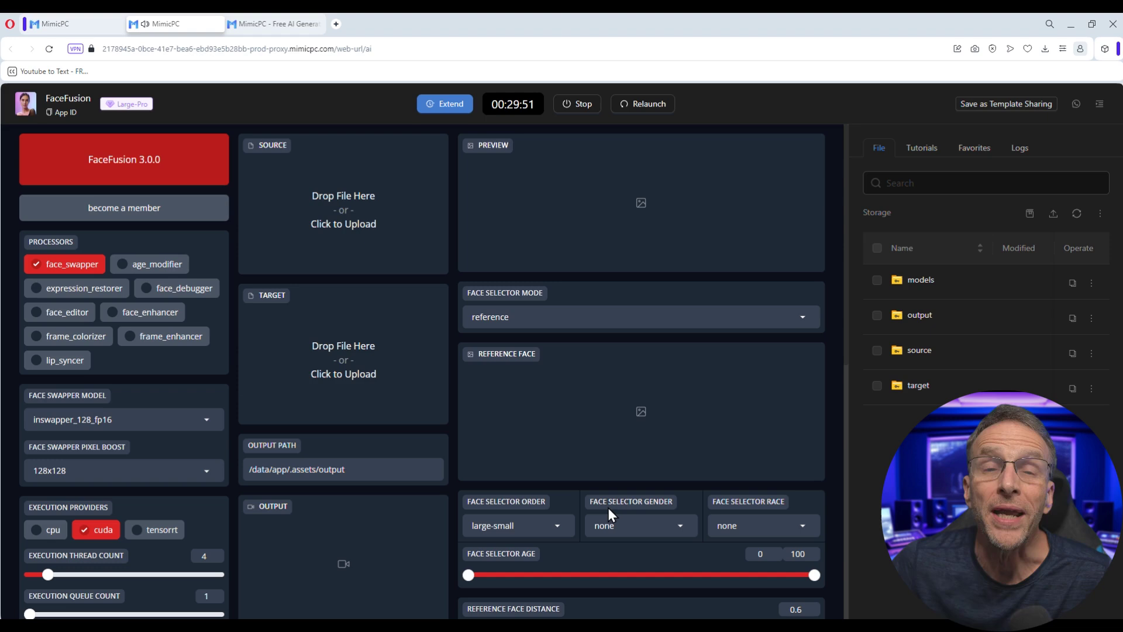
# Step: Hide the storage File panel and review the face_swapper, inswapper_128_fp16 and cuda settings
pyautogui.click(1100, 105)
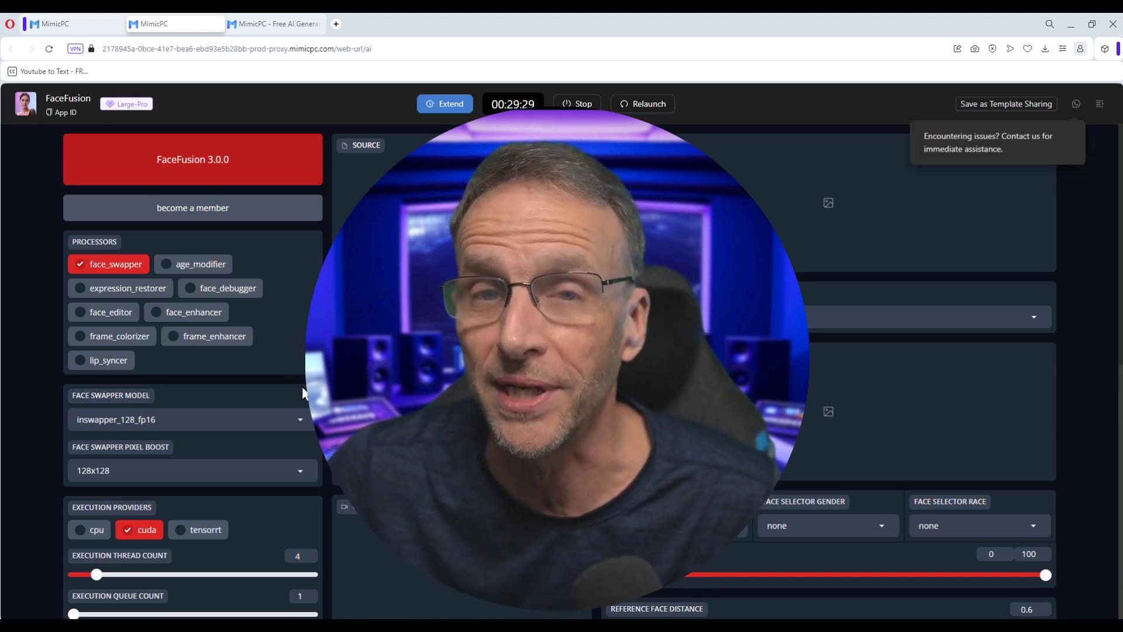
pyautogui.scroll(-2, 298, 328)
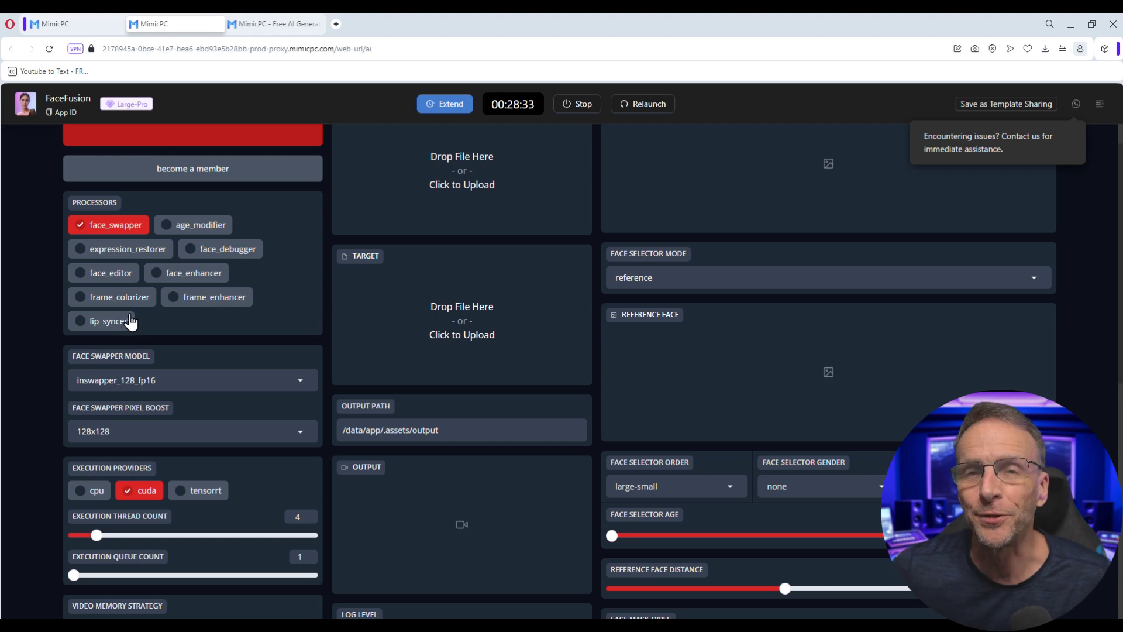
pyautogui.scroll(-3, 216, 285)
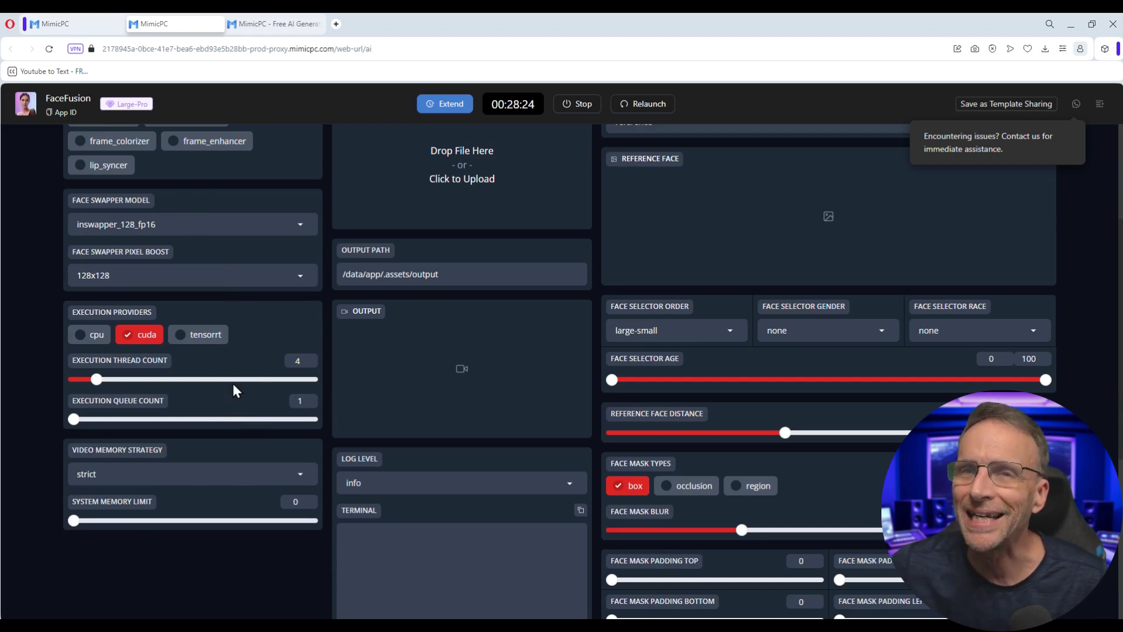
pyautogui.scroll(-4, 244, 369)
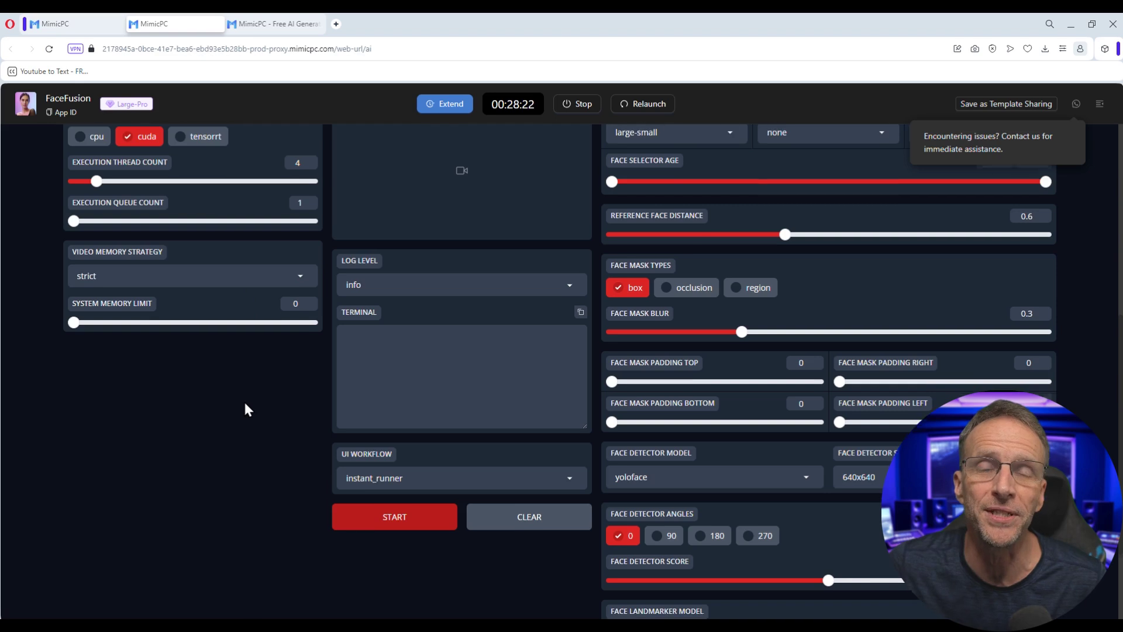
pyautogui.scroll(2, 243, 399)
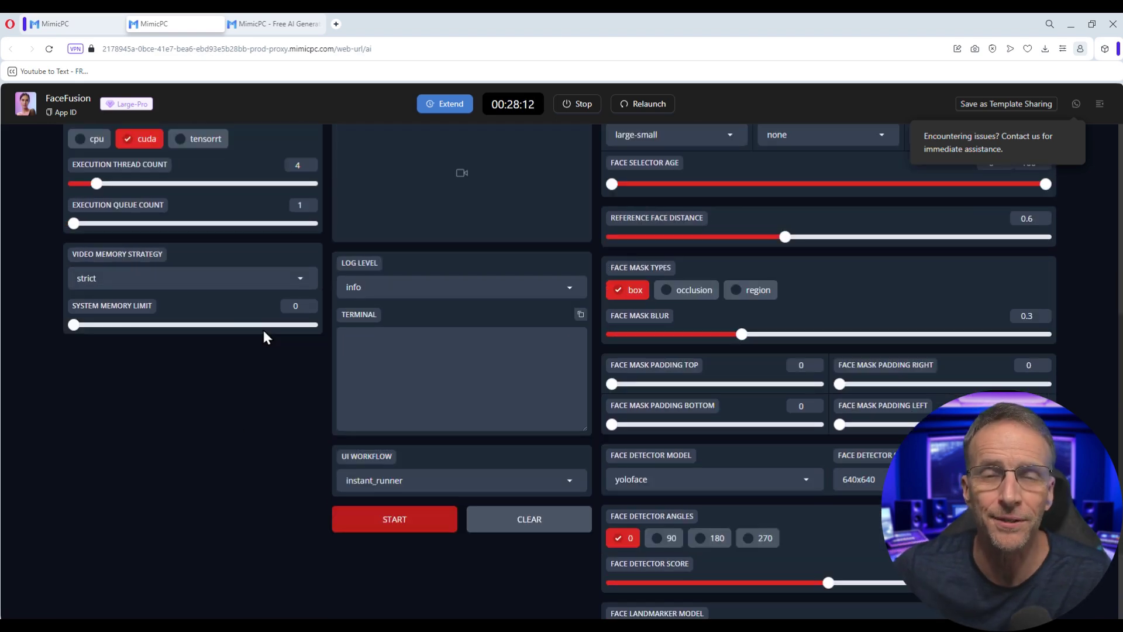
pyautogui.scroll(7, 274, 372)
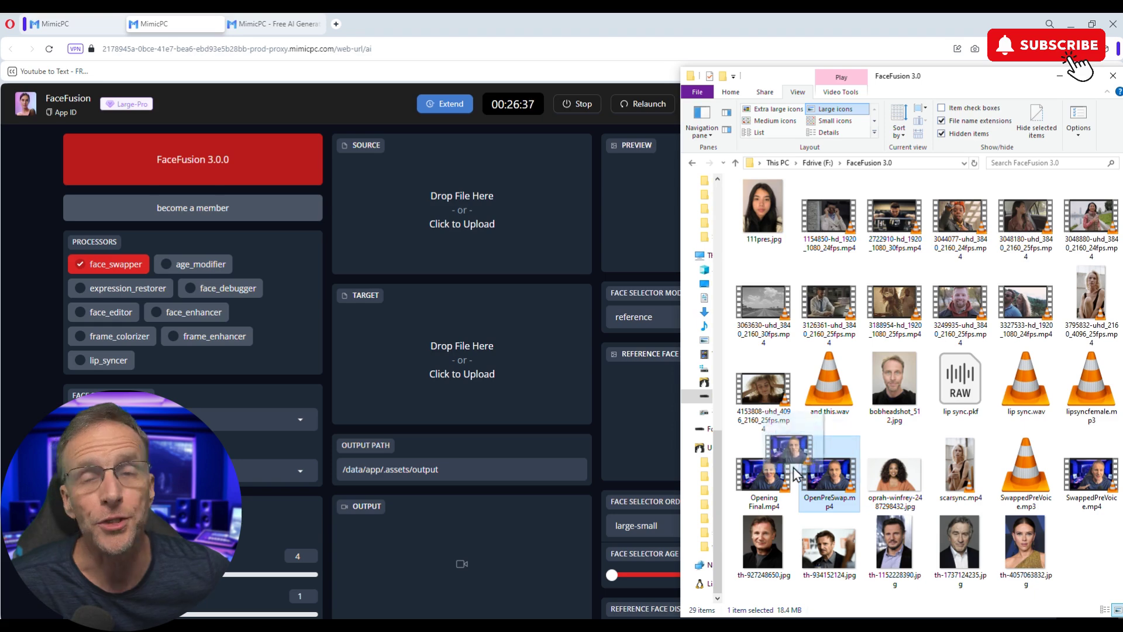
# Step: Load and play OpenPreSwap.mp4 as the target, then use th-1152228390.jpg as the source face
pyautogui.moveTo(789, 450); pyautogui.dragTo(468, 370)
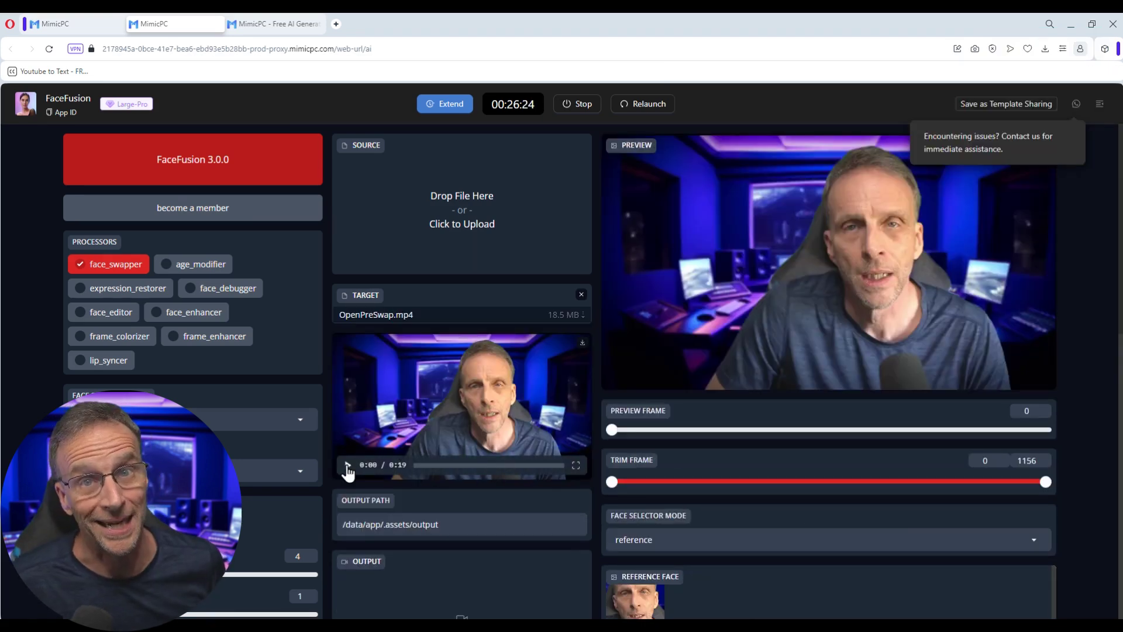
pyautogui.click(348, 465)
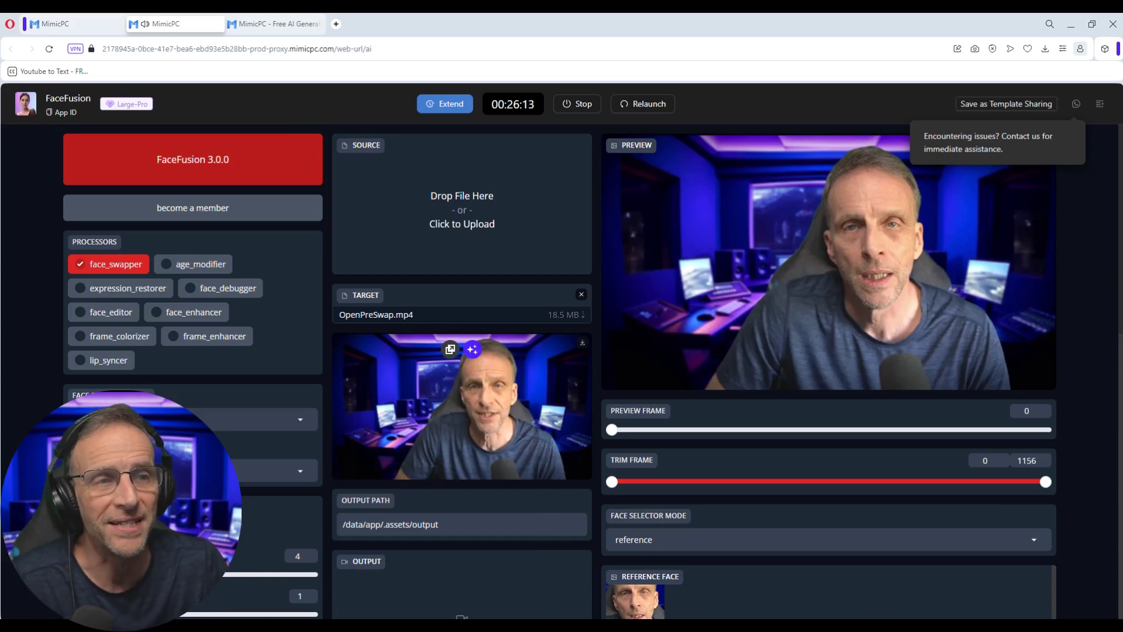
pyautogui.click(728, 585)
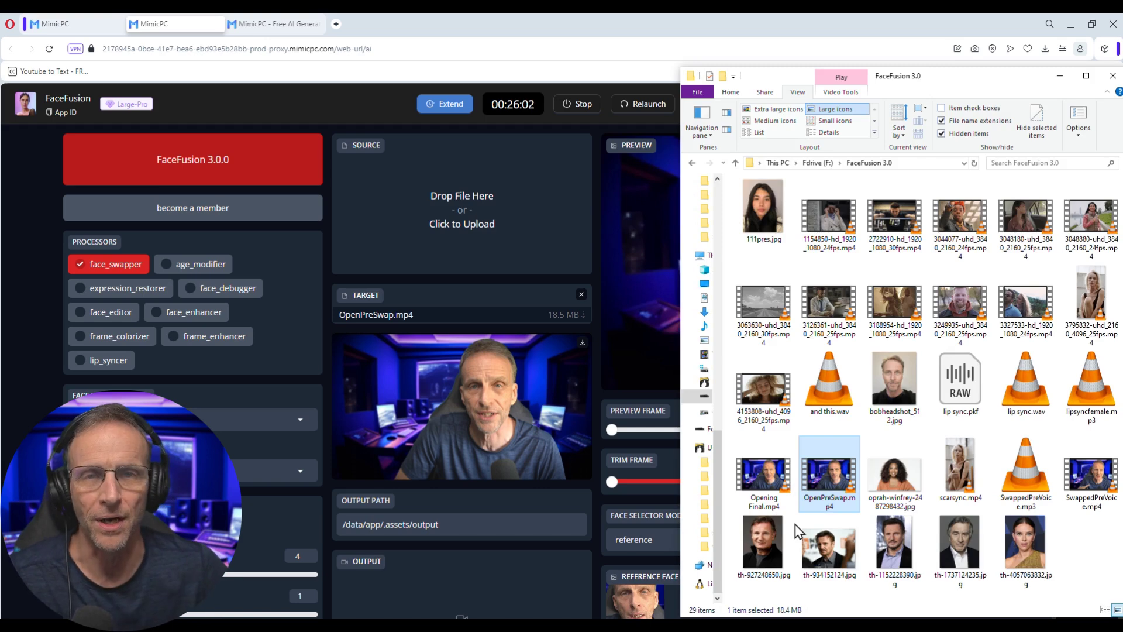
pyautogui.moveTo(895, 550); pyautogui.dragTo(466, 221)
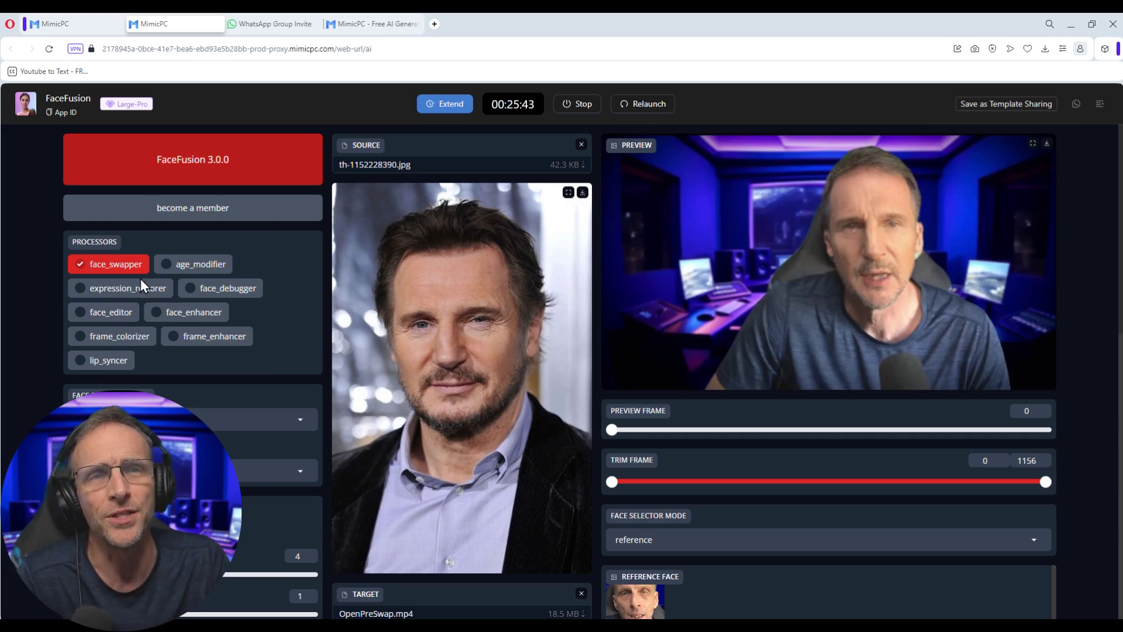
# Step: Enable face_enhancer with the gfpgan_1.4 model and preview the swap at frame 876
pyautogui.click(160, 315)
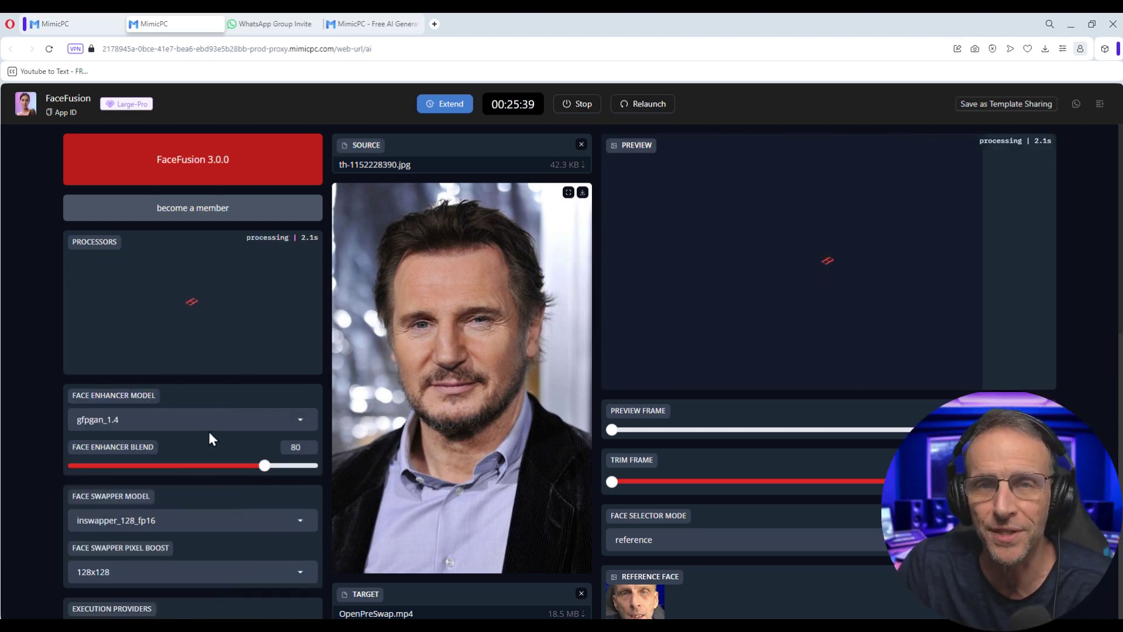
pyautogui.click(205, 420)
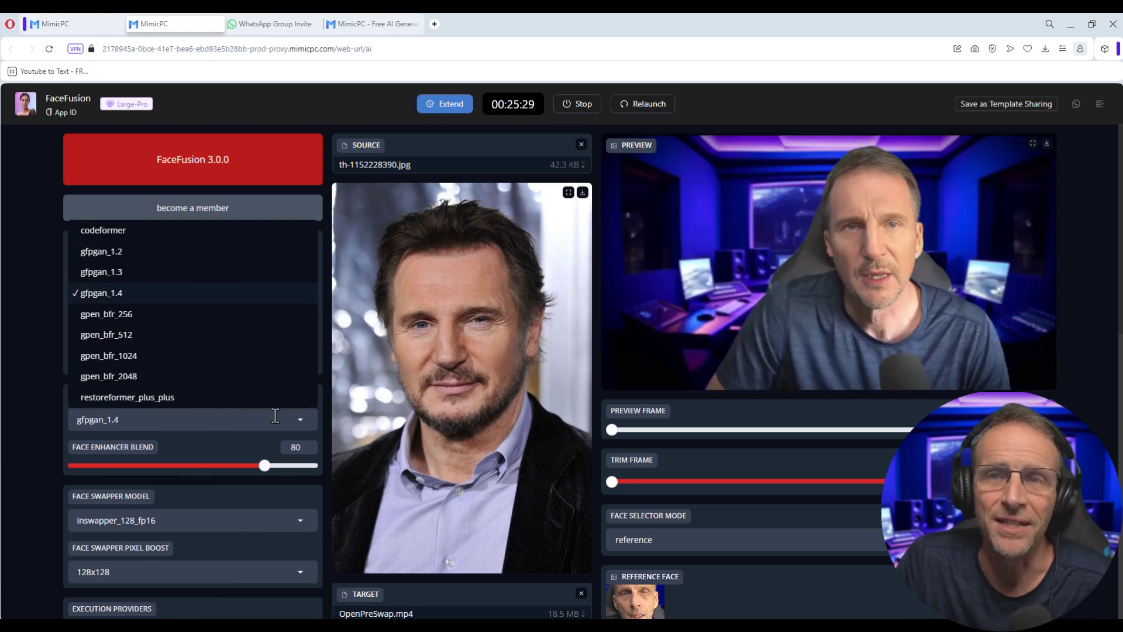
pyautogui.click(146, 293)
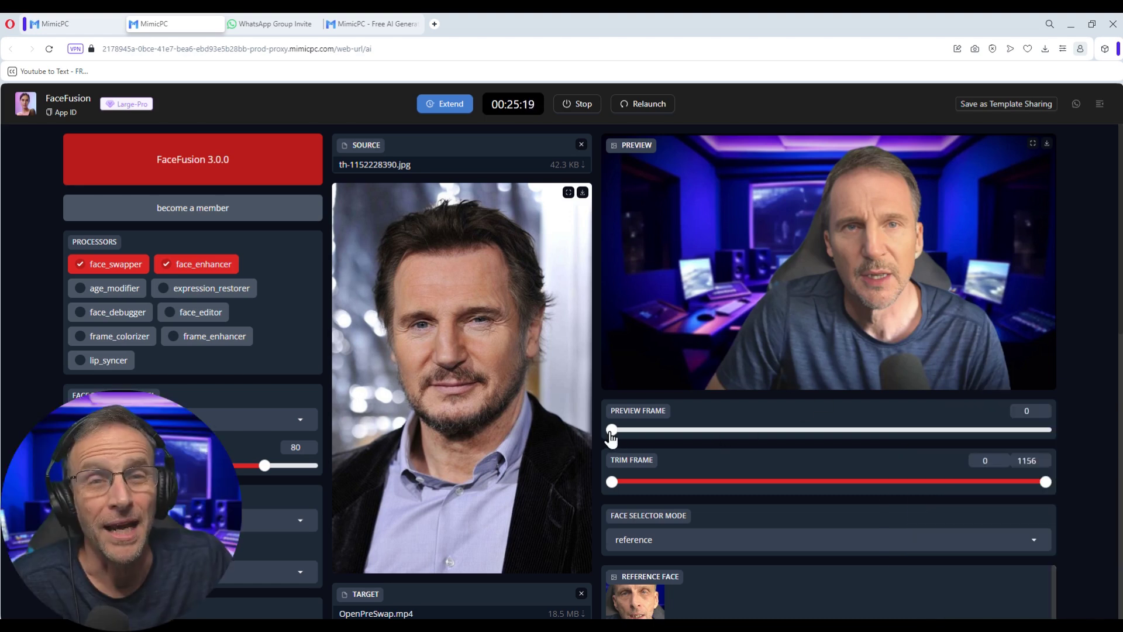
pyautogui.moveTo(611, 430); pyautogui.dragTo(942, 429)
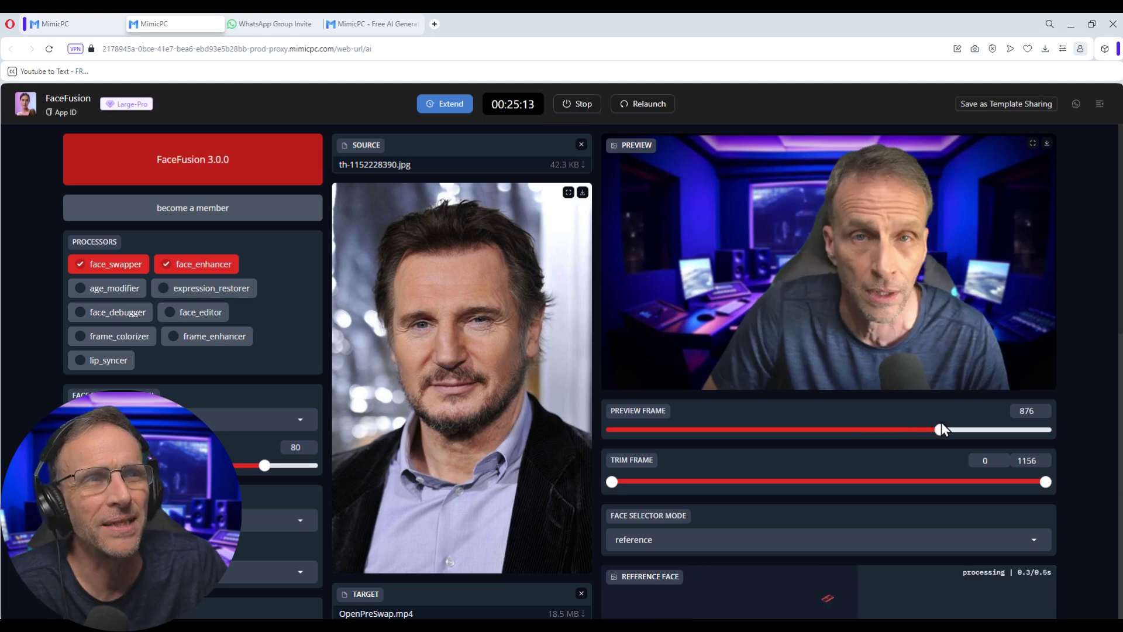
# Step: Replace the source face image with a different face photo from the folder
pyautogui.click(580, 145)
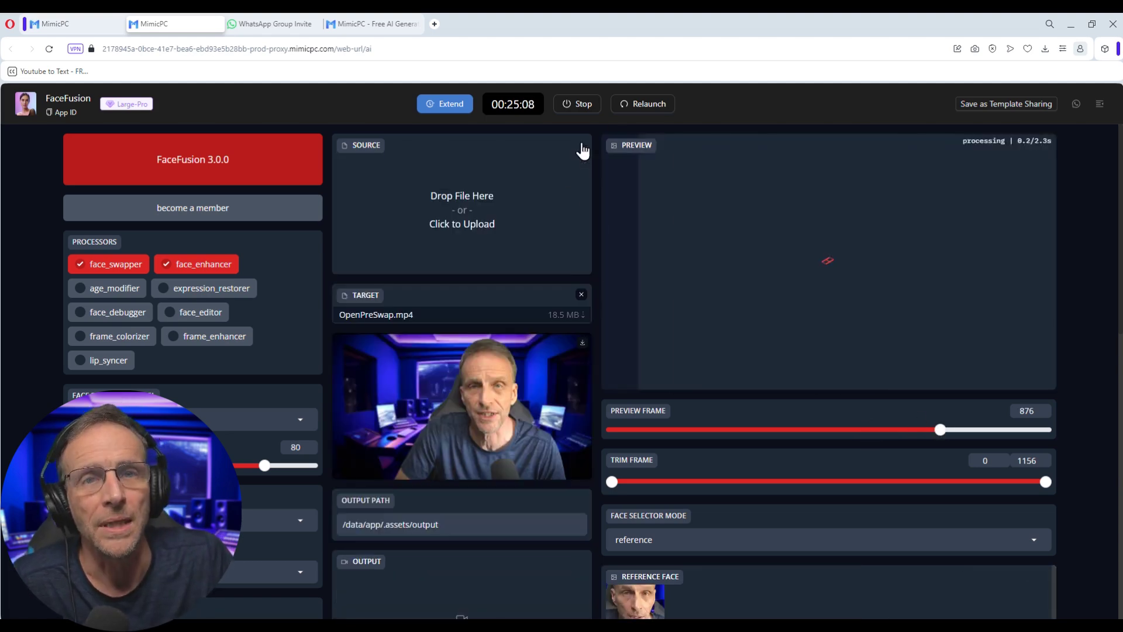
pyautogui.click(678, 613)
pyautogui.moveTo(484, 211); pyautogui.dragTo(482, 205)
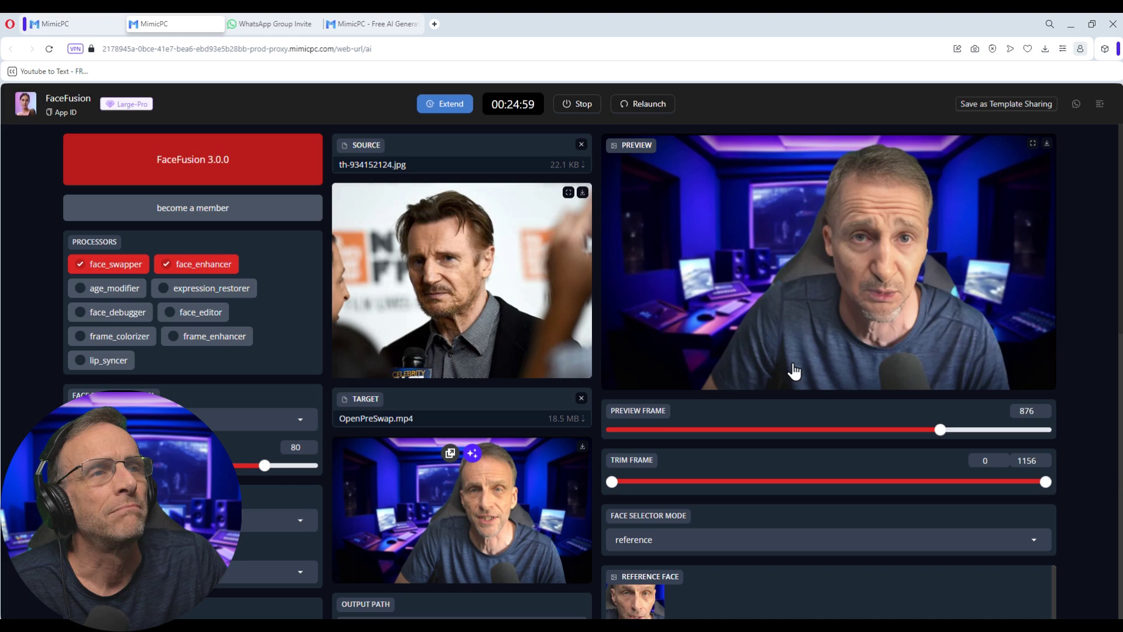
# Step: Check the swap preview at frames 409, 1026 and 222, settling on frame 450
pyautogui.click(766, 429)
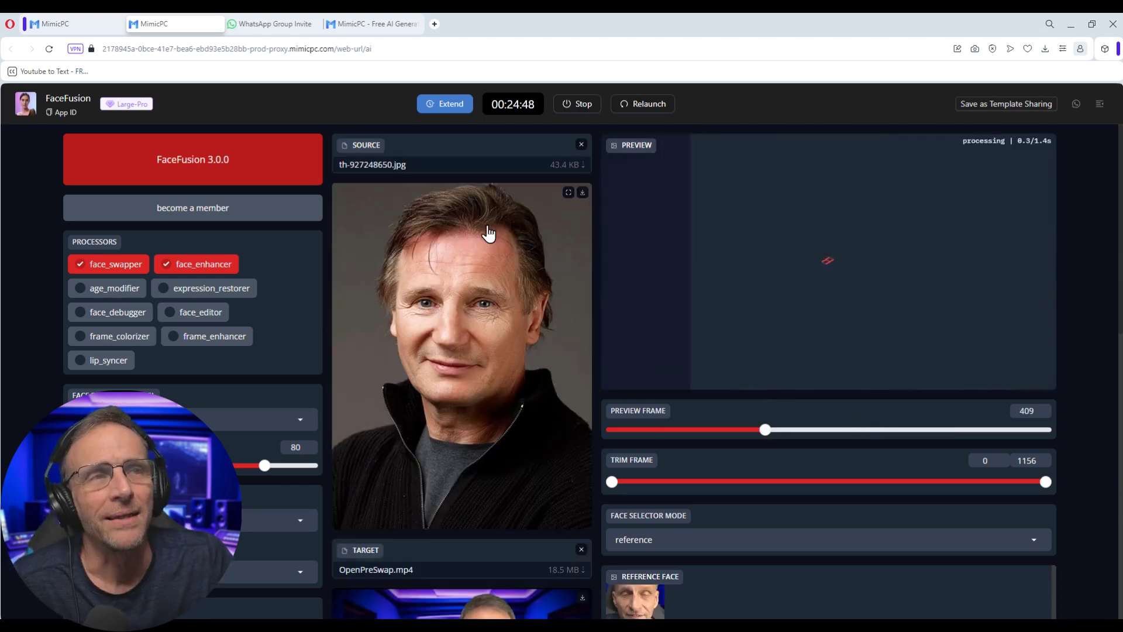
pyautogui.click(999, 430)
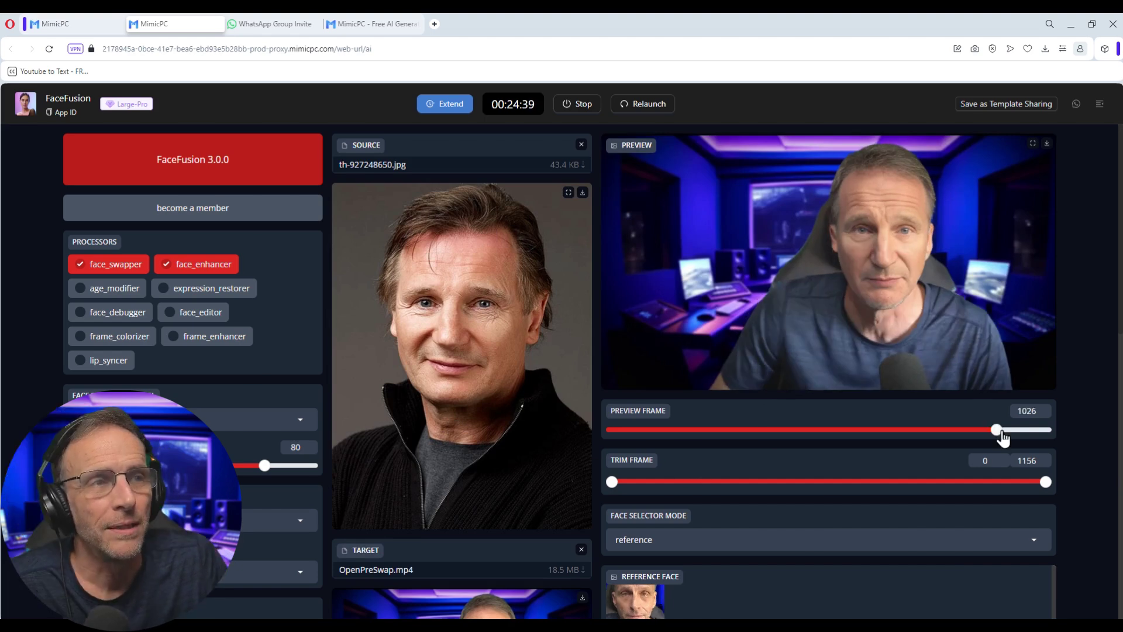
pyautogui.moveTo(1002, 429); pyautogui.dragTo(702, 431)
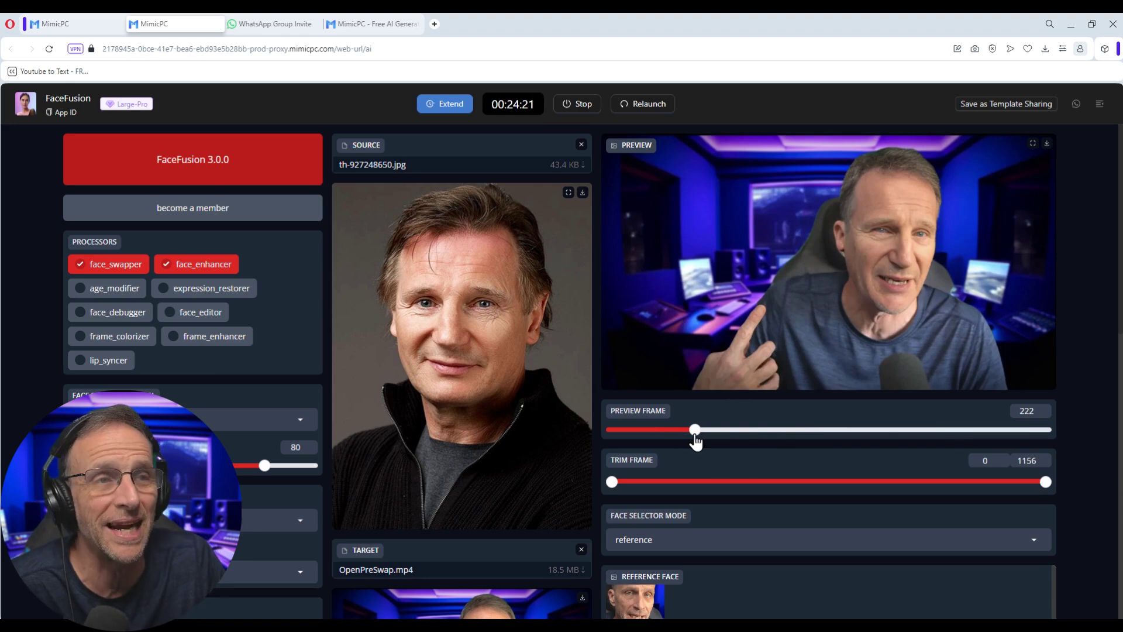
pyautogui.moveTo(695, 436); pyautogui.dragTo(781, 442)
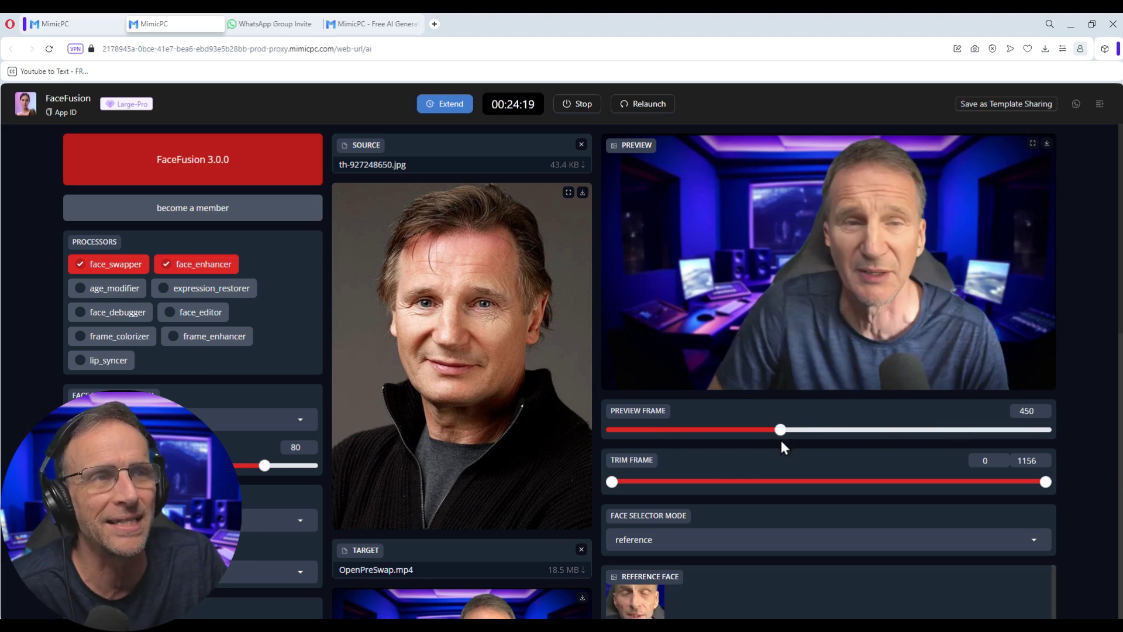
pyautogui.scroll(-1, 516, 442)
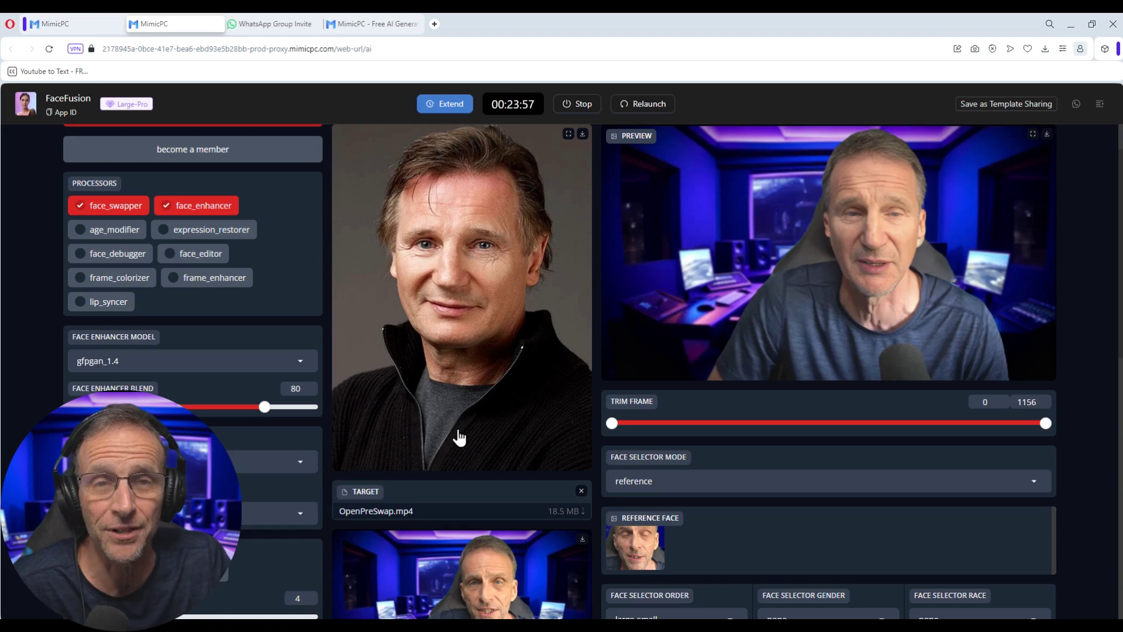
# Step: Add age_modifier alongside face_enhancer and set the age direction to 65 after trying 98 and -94
pyautogui.click(166, 206)
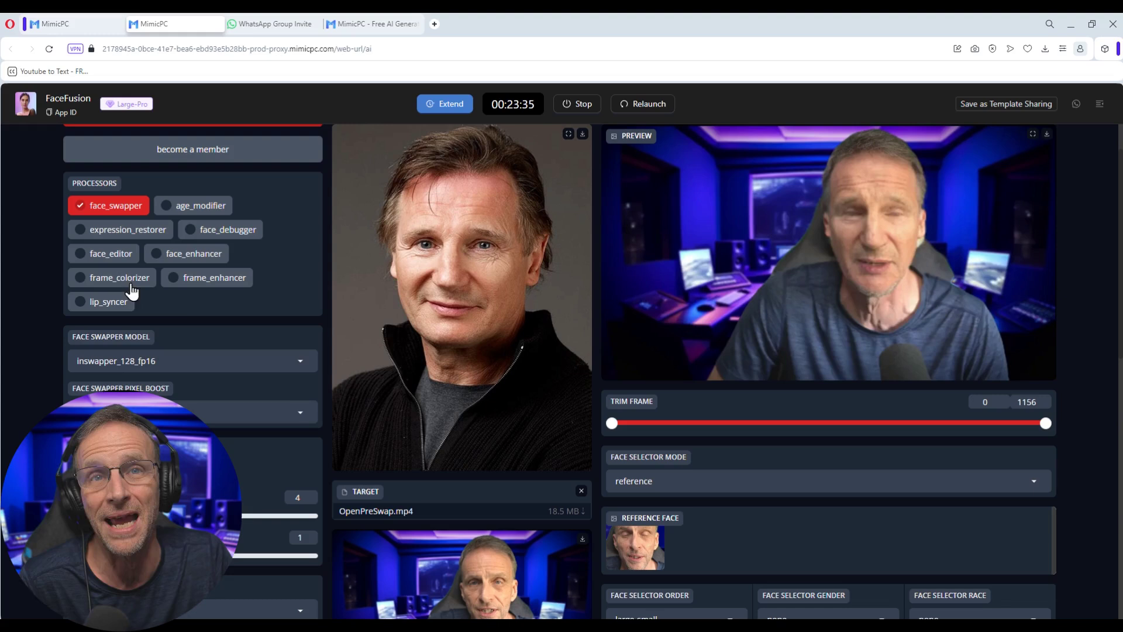
pyautogui.click(166, 205)
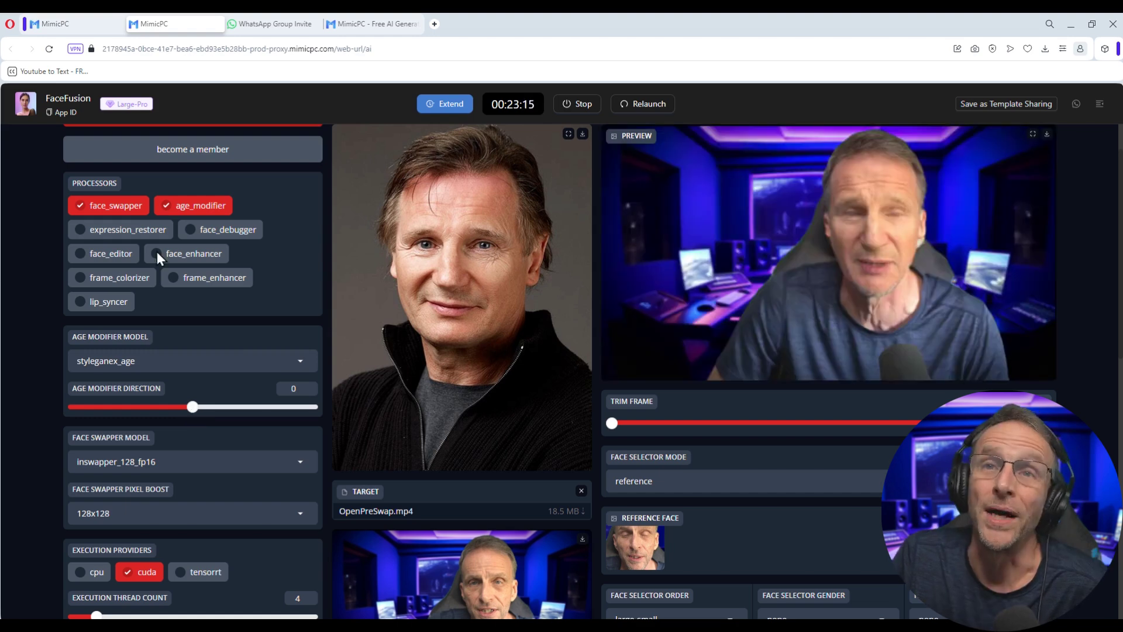
pyautogui.click(156, 252)
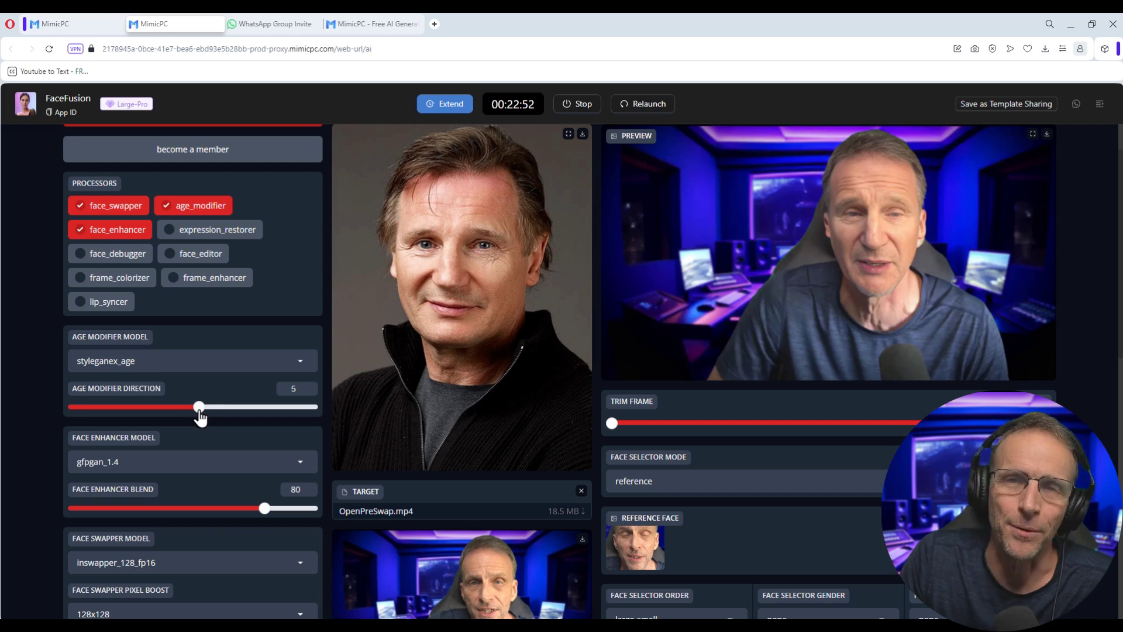
pyautogui.moveTo(297, 410); pyautogui.dragTo(310, 411)
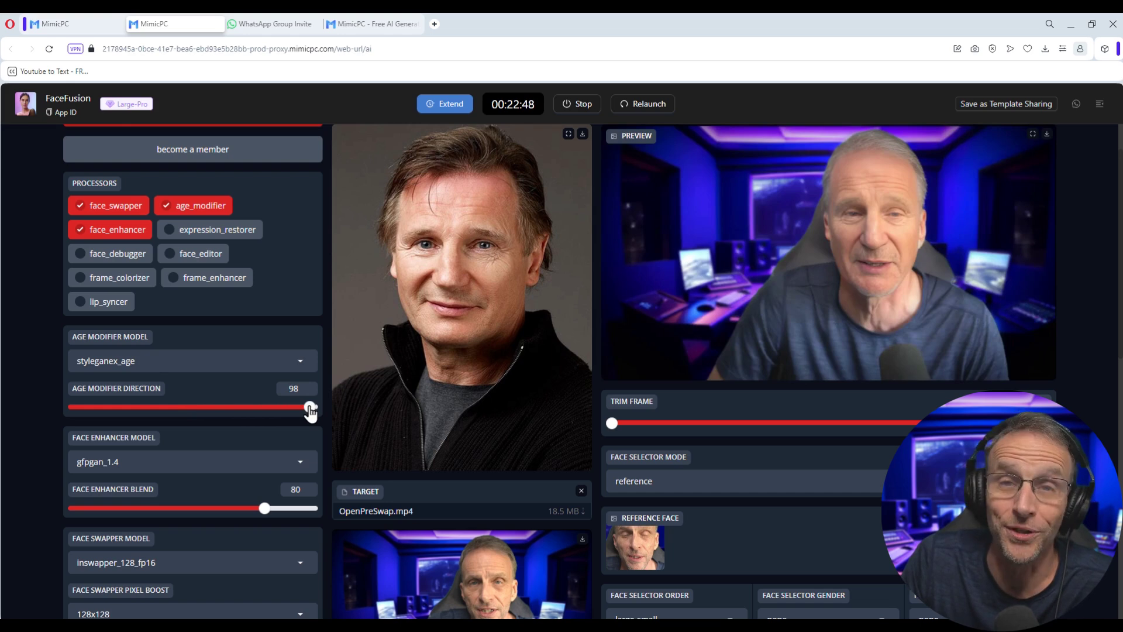
pyautogui.moveTo(310, 411); pyautogui.dragTo(82, 409)
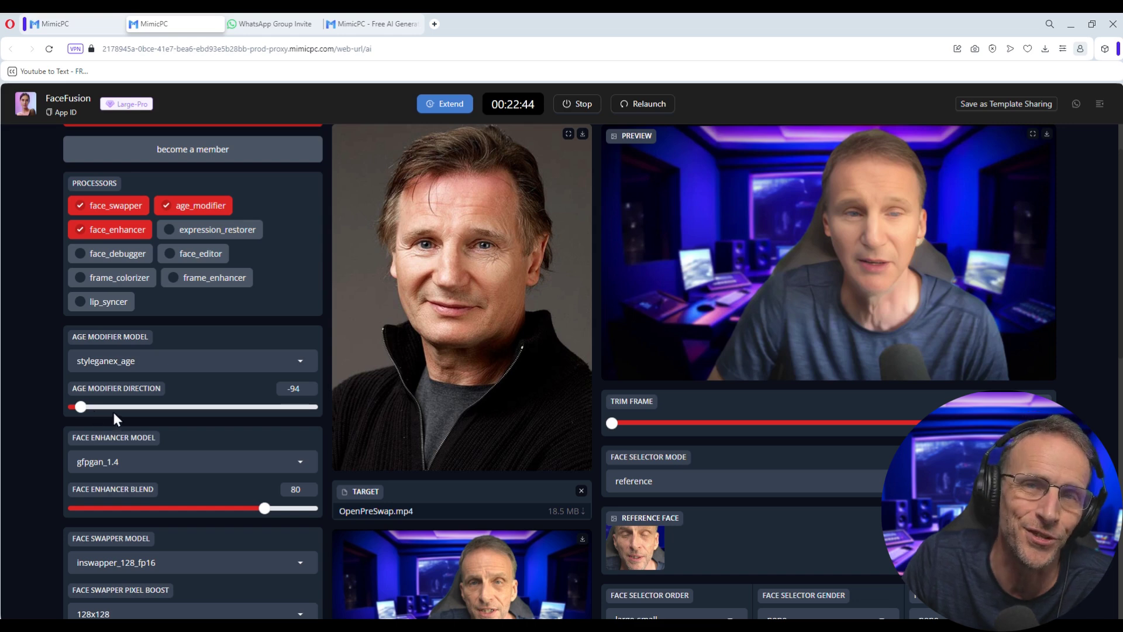
pyautogui.moveTo(89, 408); pyautogui.dragTo(271, 410)
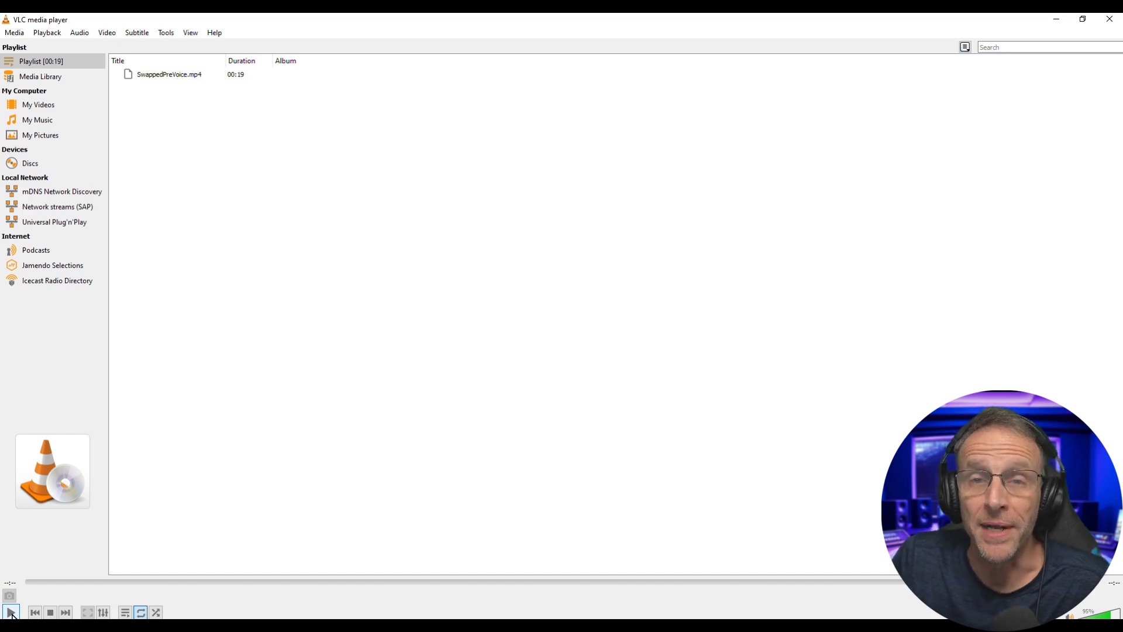
# Step: Play SwappedPreVoice.mp4 from the VLC playlist
pyautogui.click(11, 613)
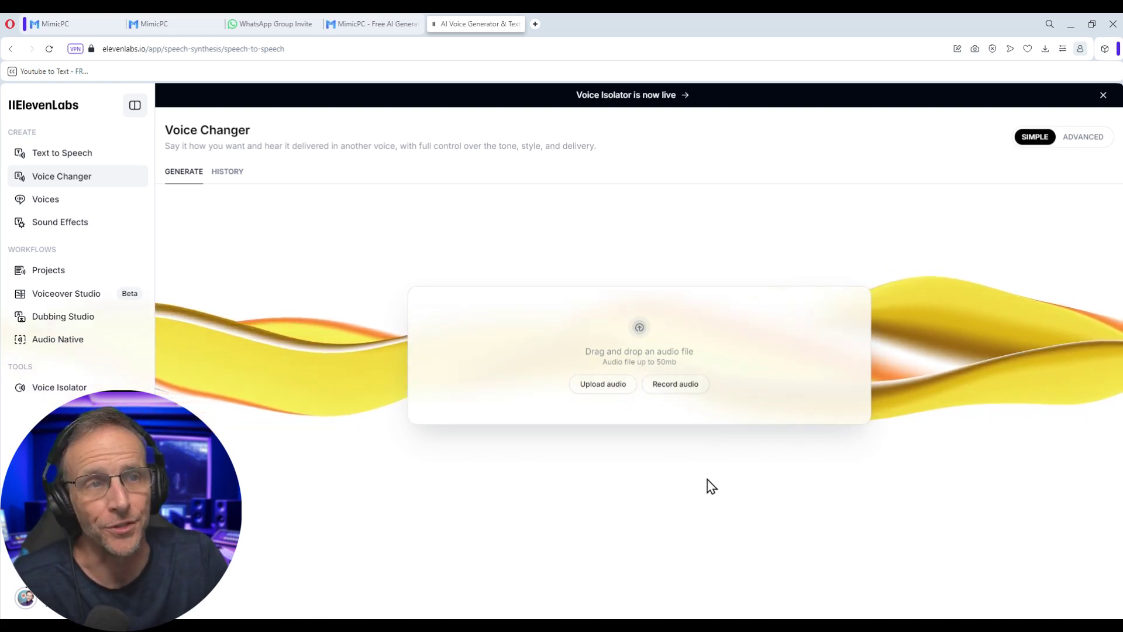
# Step: Upload and preview SwappedPreVoice.mp3, then generate speech in the Not liam voice
pyautogui.moveTo(1026, 474); pyautogui.dragTo(534, 340)
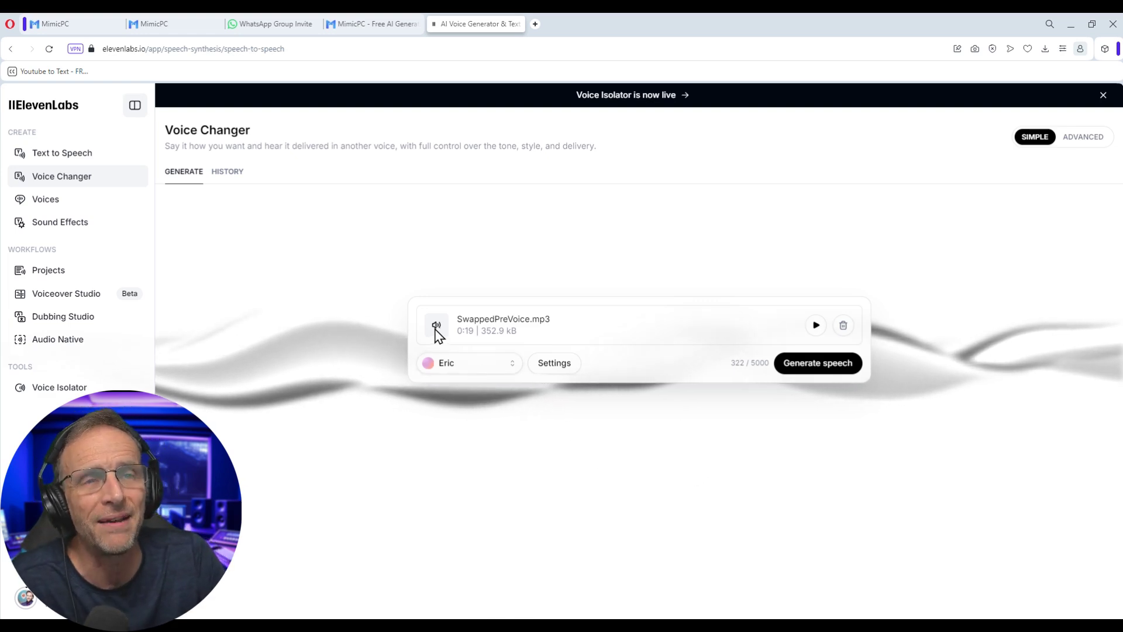
pyautogui.click(817, 325)
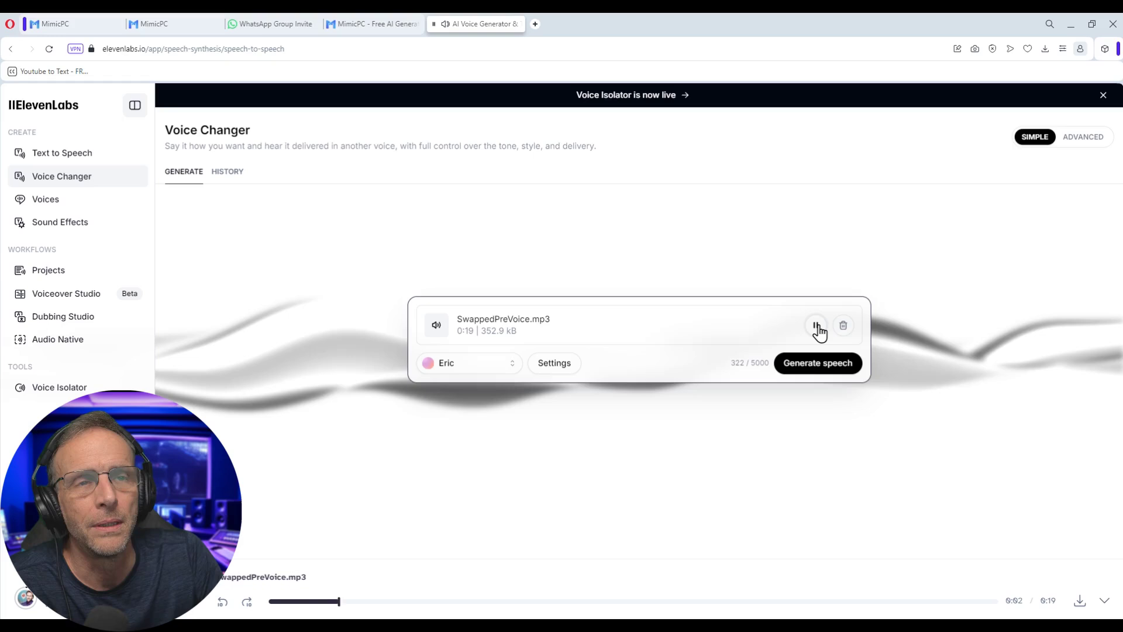
pyautogui.click(453, 372)
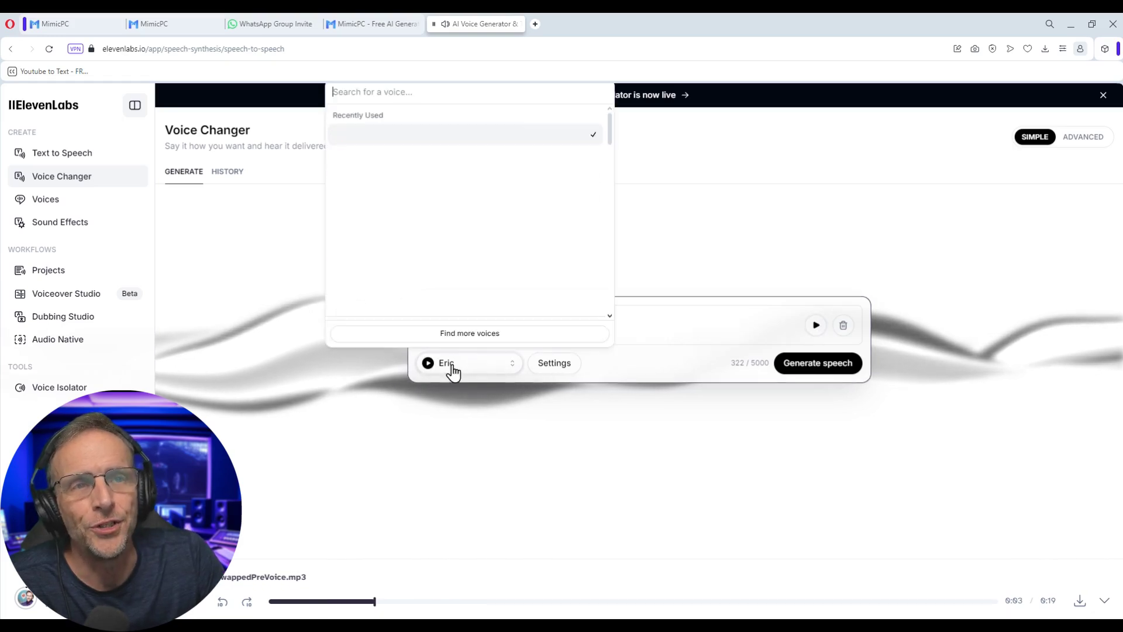
pyautogui.scroll(-5, 389, 243)
pyautogui.scroll(-10, 389, 251)
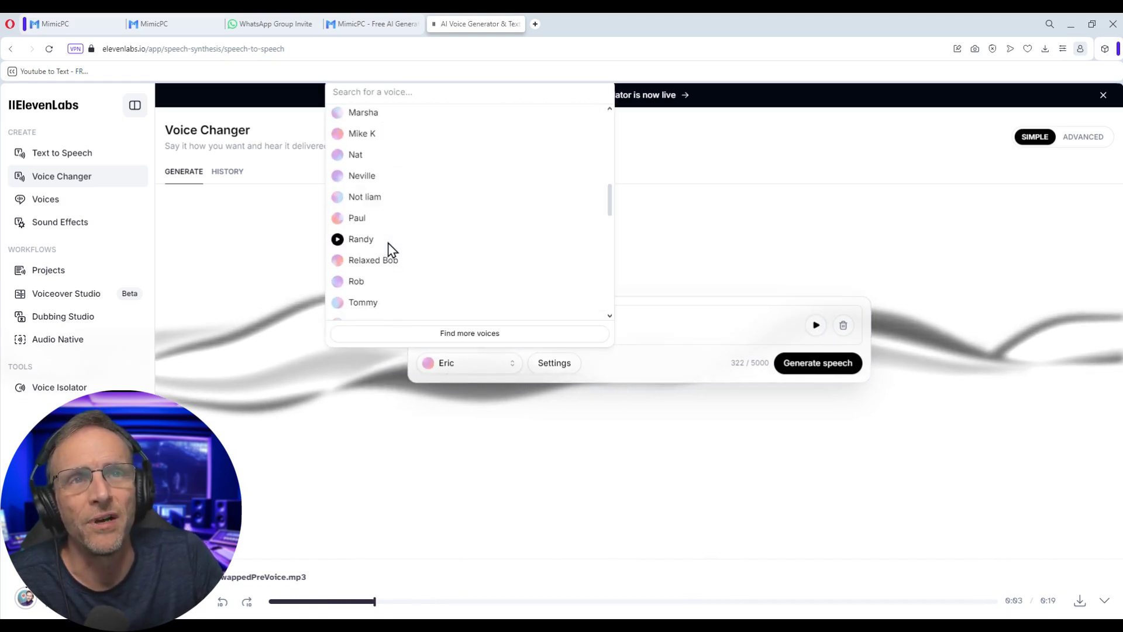
pyautogui.click(381, 266)
pyautogui.click(806, 368)
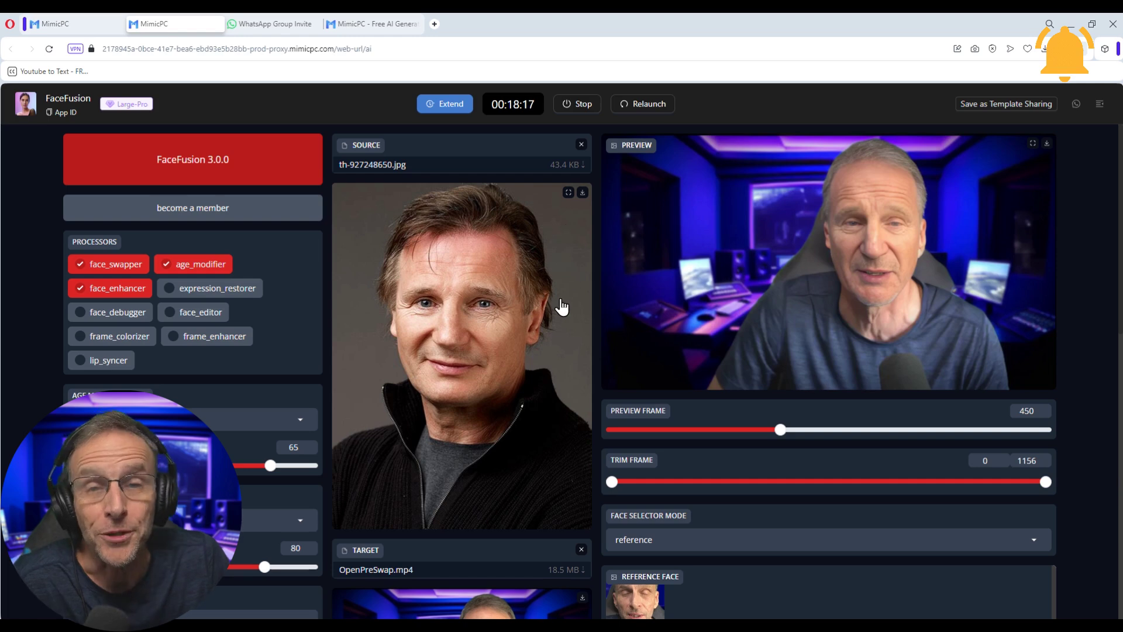
# Step: Clear the old source and target, keep only face_swapper, and use 111pres.jpg as the source face
pyautogui.click(581, 144)
pyautogui.scroll(-1, 582, 444)
pyautogui.click(581, 256)
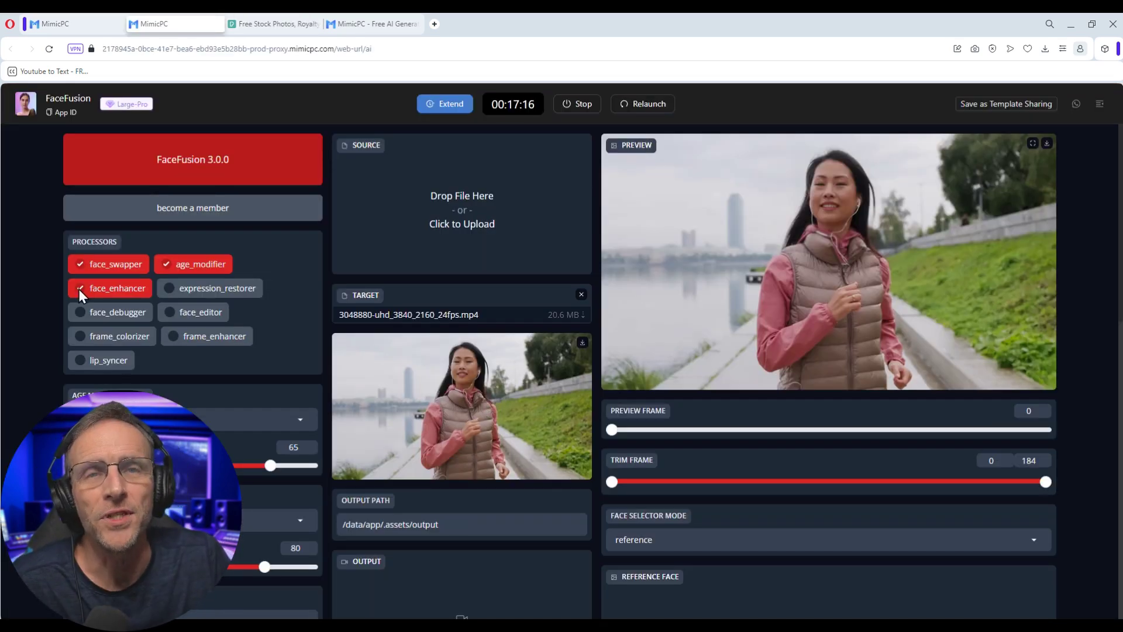
pyautogui.click(79, 288)
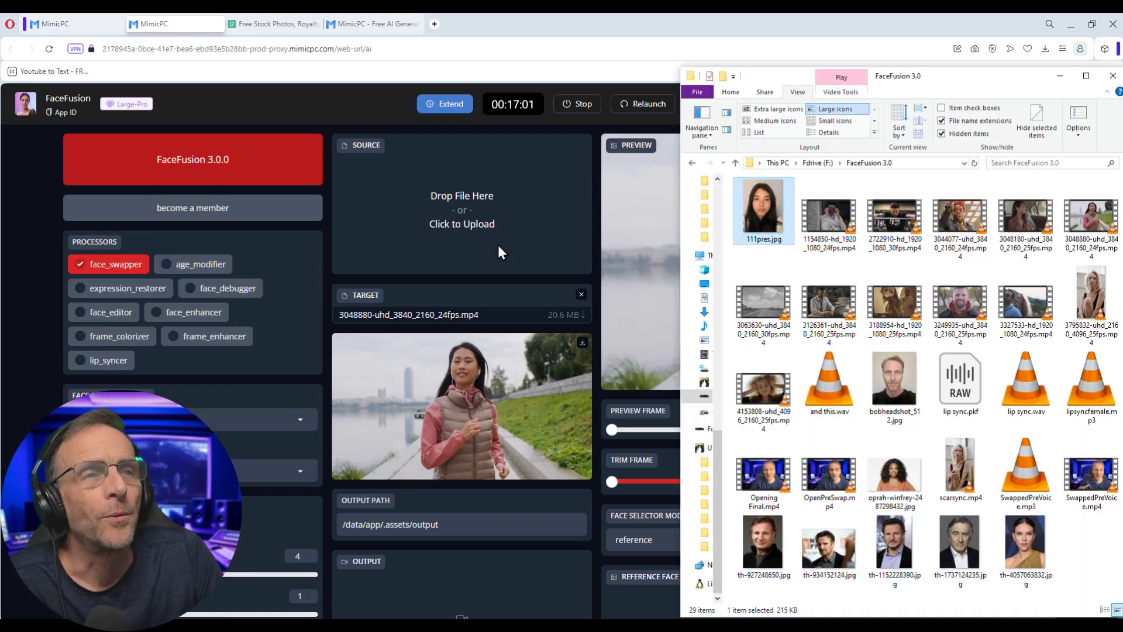
pyautogui.moveTo(758, 201); pyautogui.dragTo(468, 228)
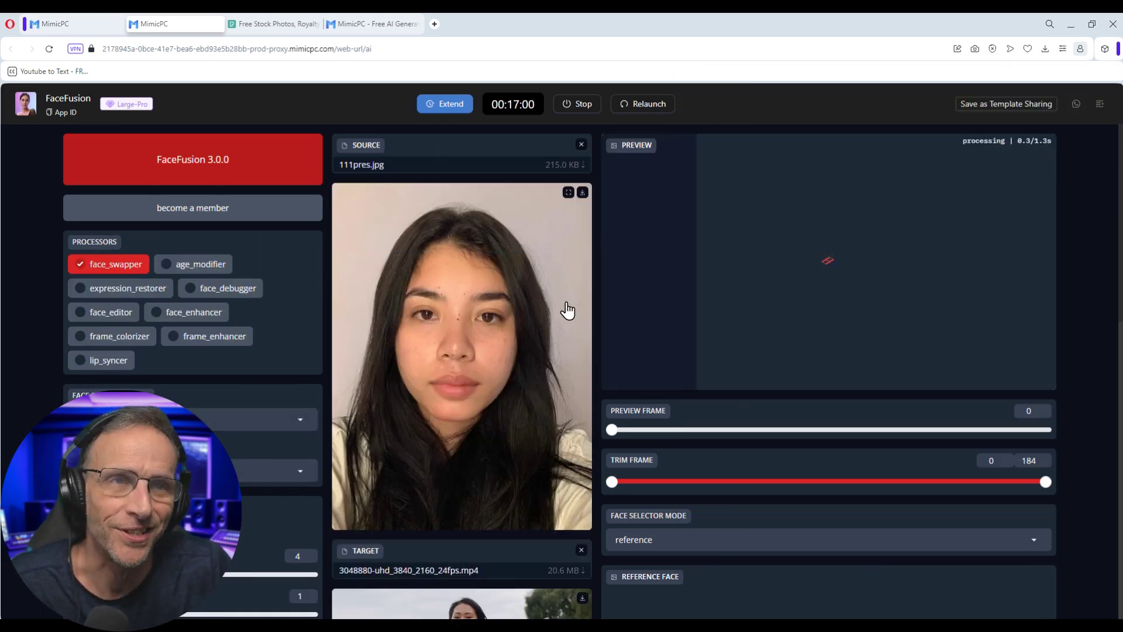
pyautogui.scroll(-1, 842, 234)
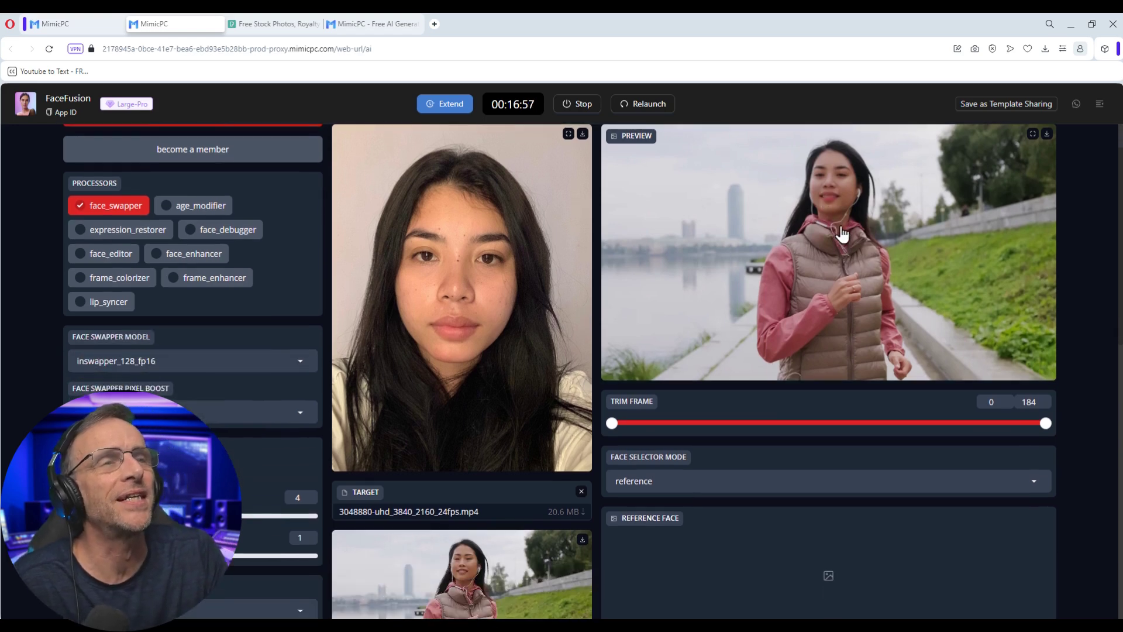
# Step: Advance the preview frame, then pick the runner's face as the Reference Face
pyautogui.scroll(1, 787, 399)
pyautogui.click(799, 429)
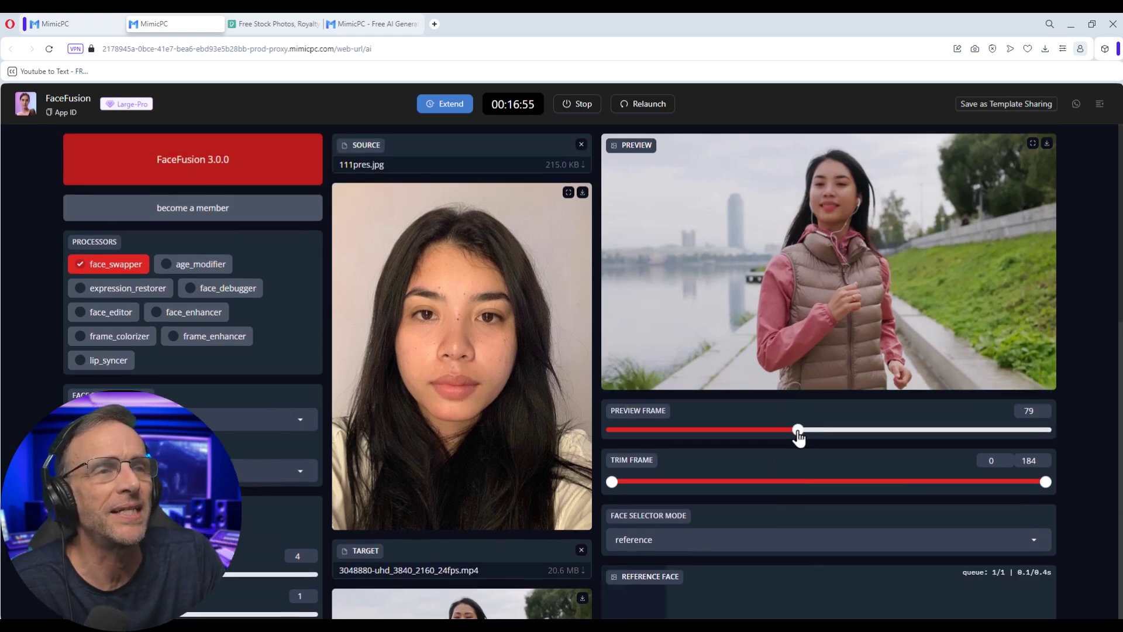
pyautogui.moveTo(799, 429); pyautogui.dragTo(934, 429)
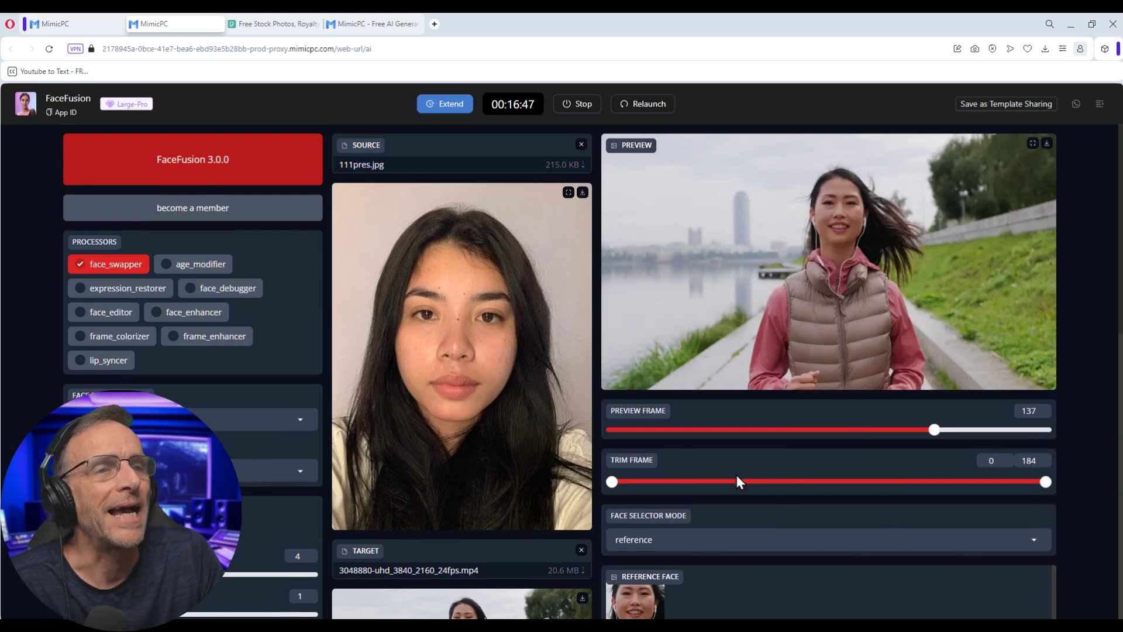
pyautogui.scroll(-1, 823, 394)
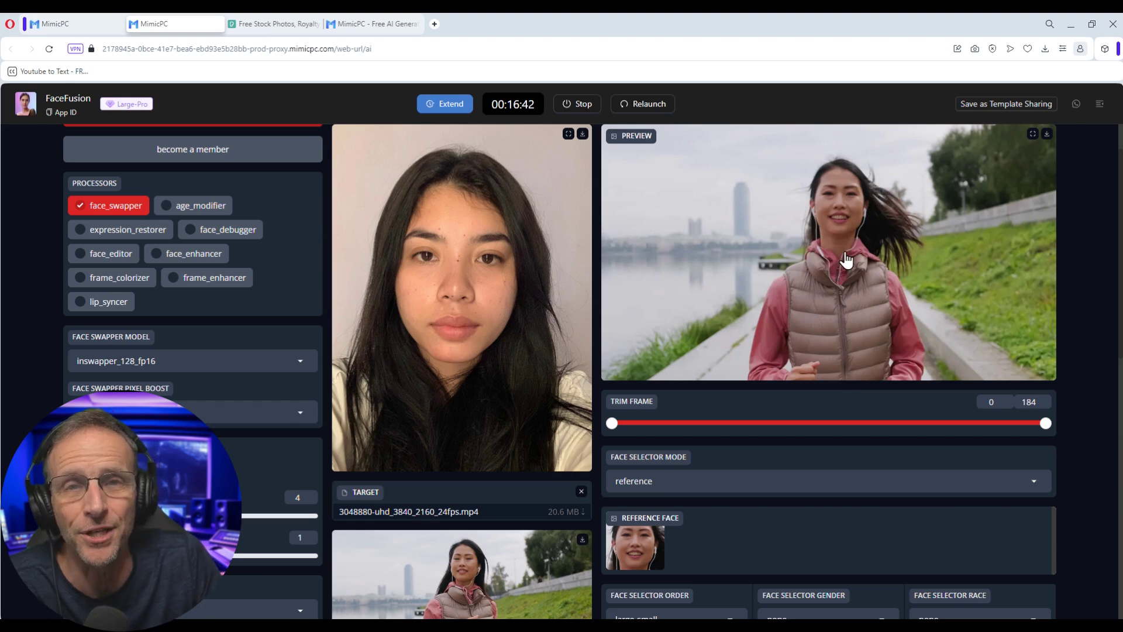
pyautogui.scroll(-1, 731, 433)
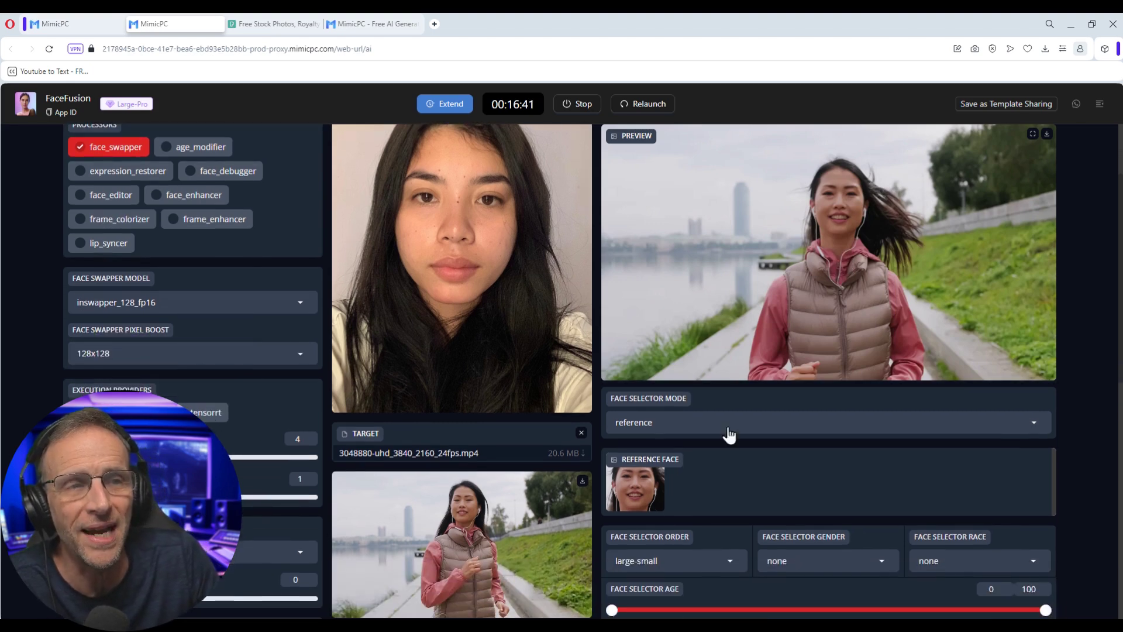
pyautogui.click(611, 507)
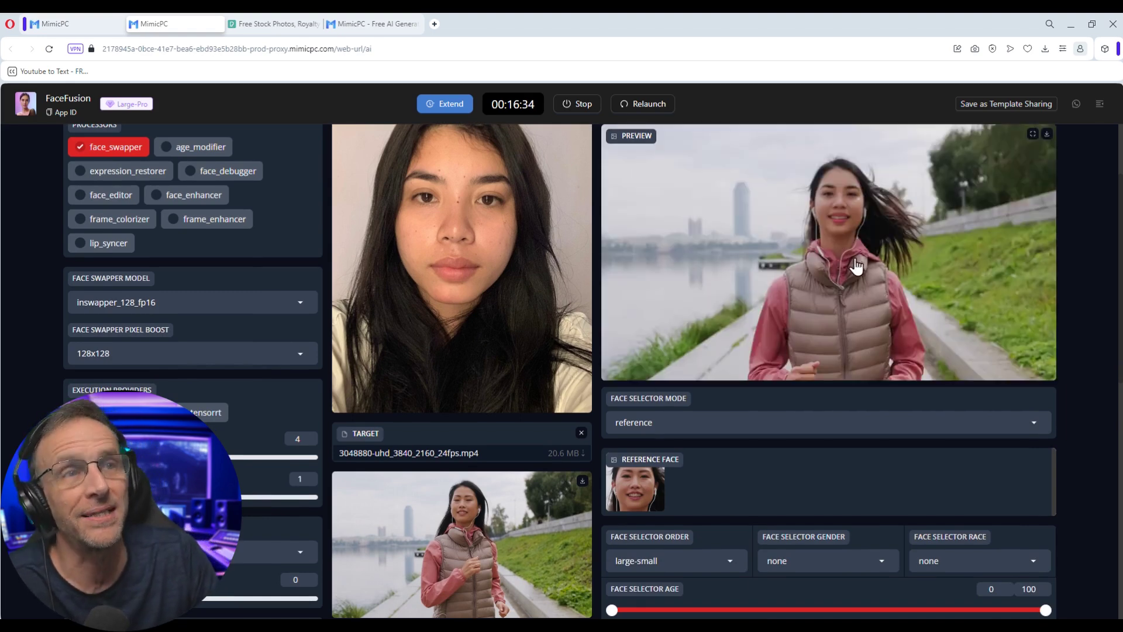
# Step: Move the Preview Frame to 174 to check the swap near the clip's end
pyautogui.scroll(-3, 851, 514)
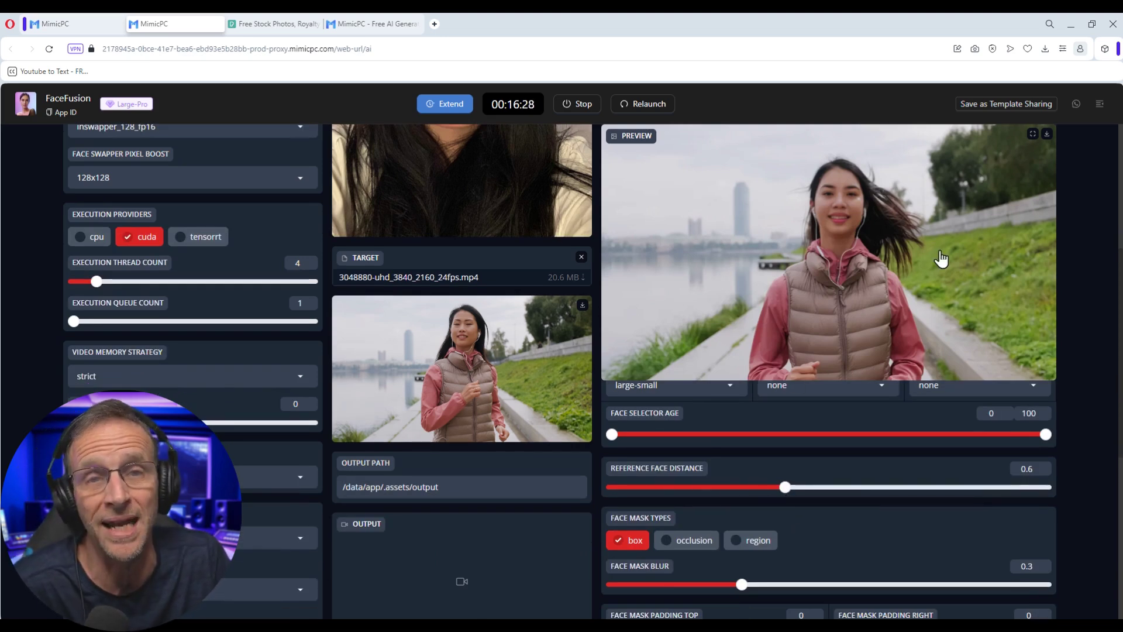
pyautogui.scroll(5, 890, 433)
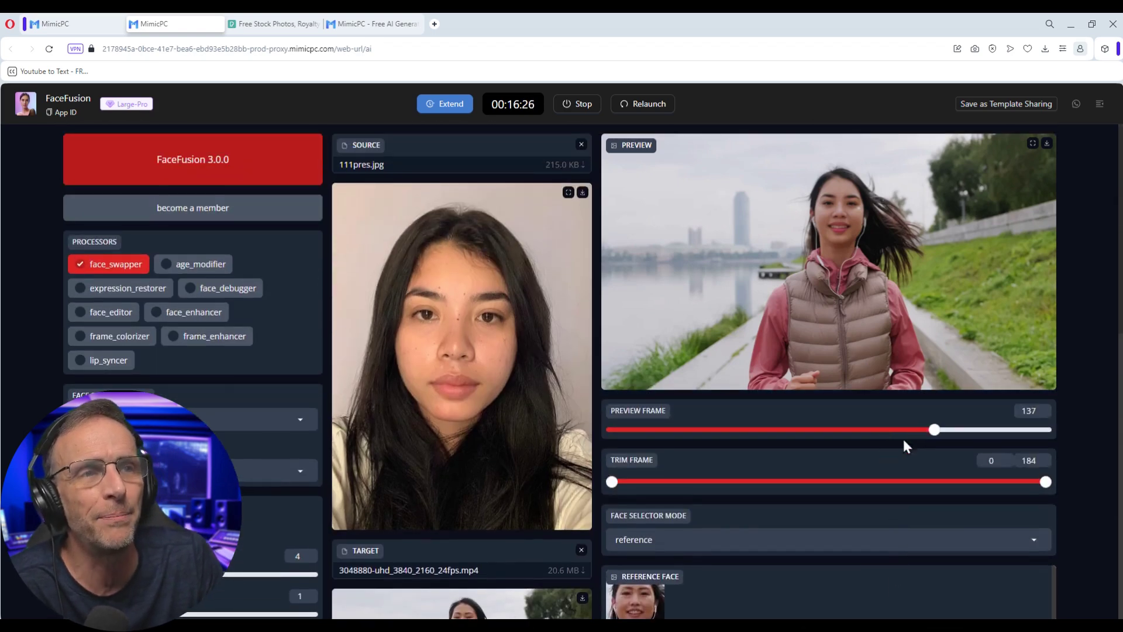
pyautogui.moveTo(932, 430); pyautogui.dragTo(1025, 431)
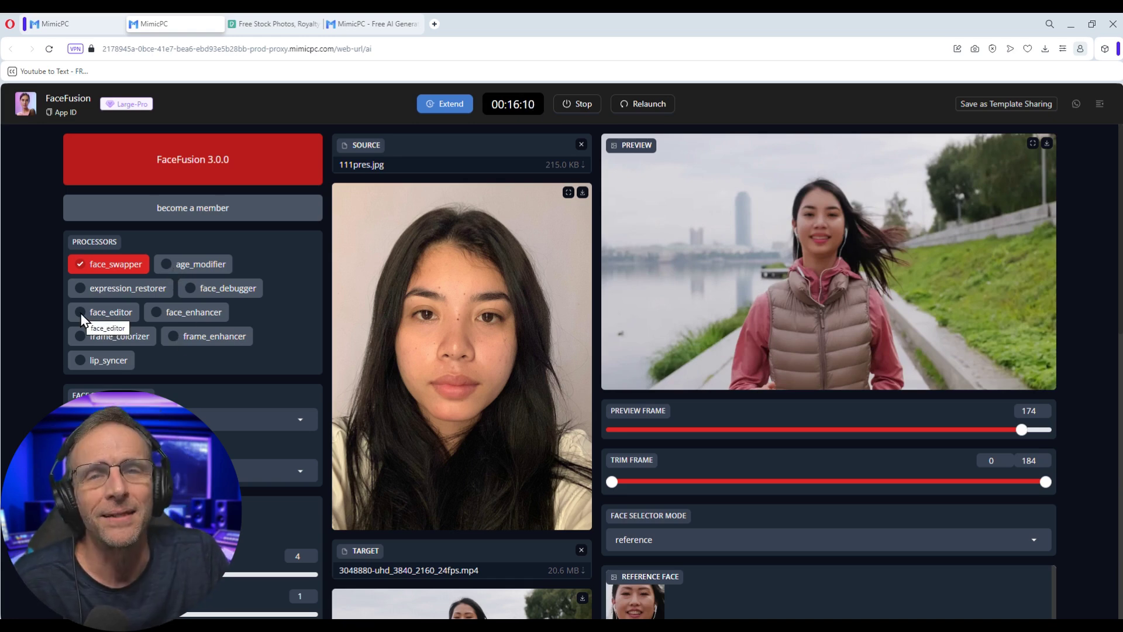
# Step: Enable the face editor and try eyebrow direction 0.95, horizontal gaze, and vertical gaze -0.65
pyautogui.click(80, 312)
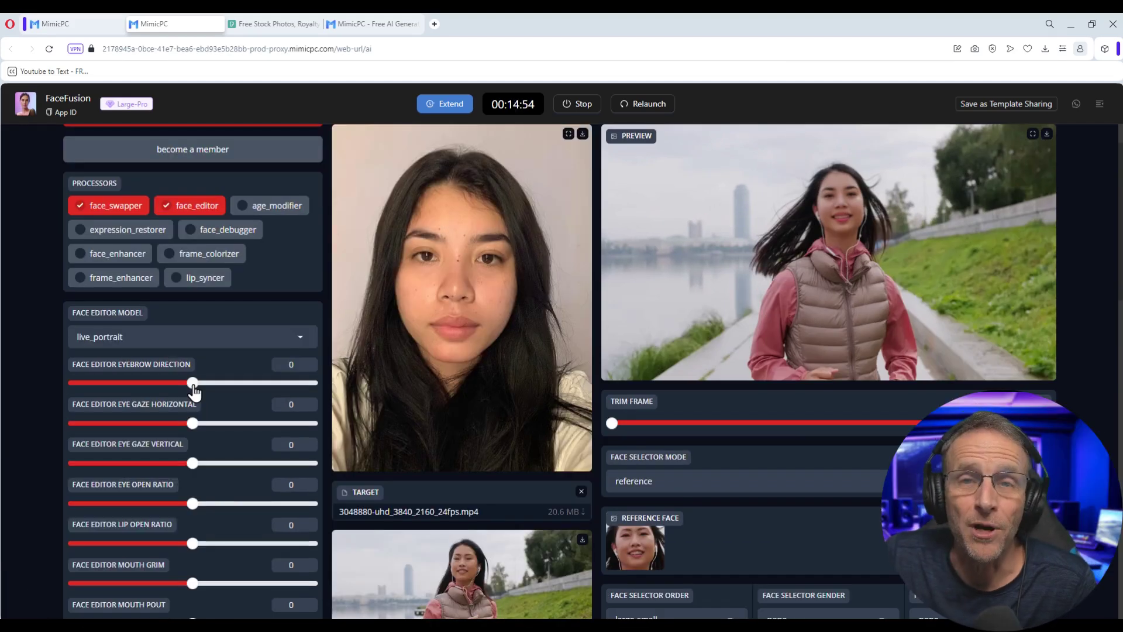
pyautogui.moveTo(193, 384); pyautogui.dragTo(304, 391)
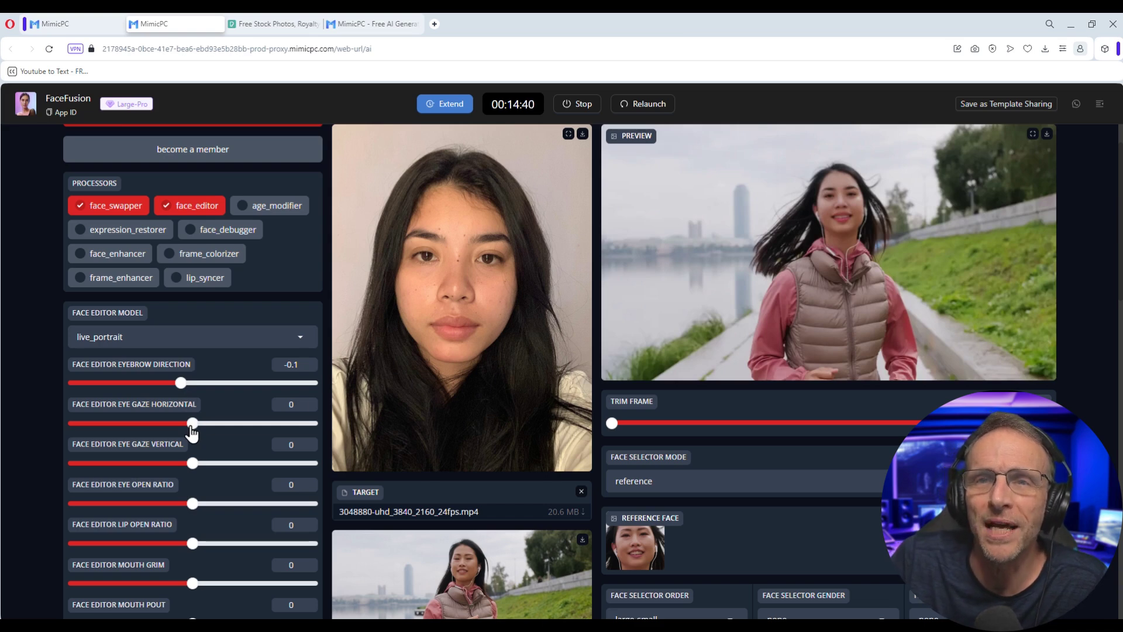
pyautogui.moveTo(191, 430); pyautogui.dragTo(289, 431)
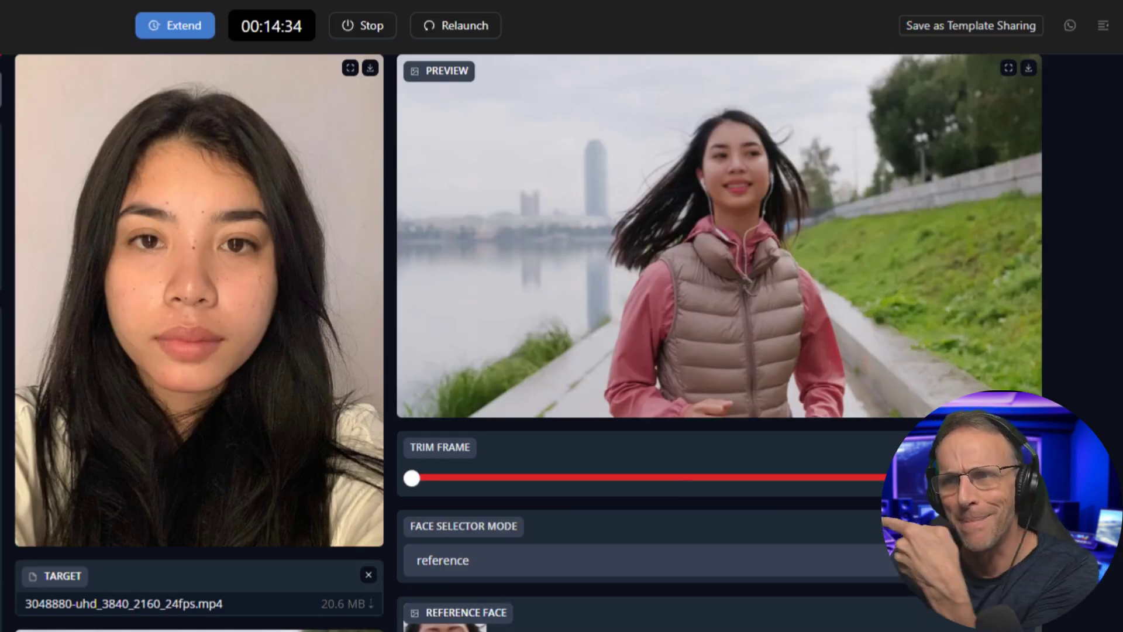
pyautogui.moveTo(293, 423); pyautogui.dragTo(108, 423)
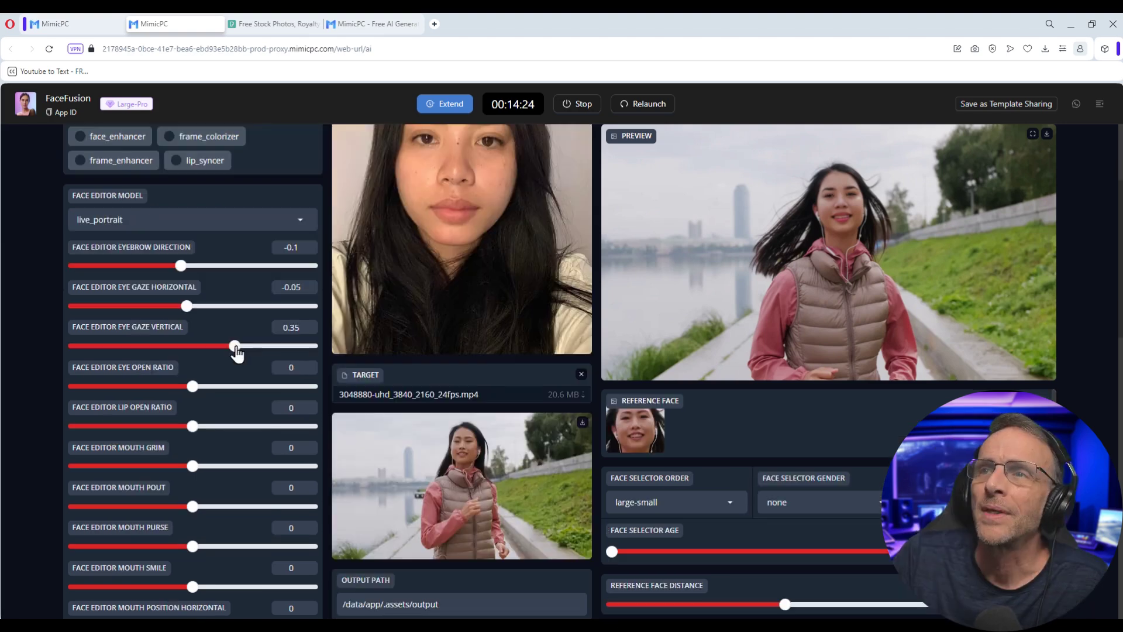
pyautogui.moveTo(119, 350)
pyautogui.mouseDown()
pyautogui.moveTo(129, 351)
pyautogui.moveTo(107, 356)
pyautogui.mouseUp()
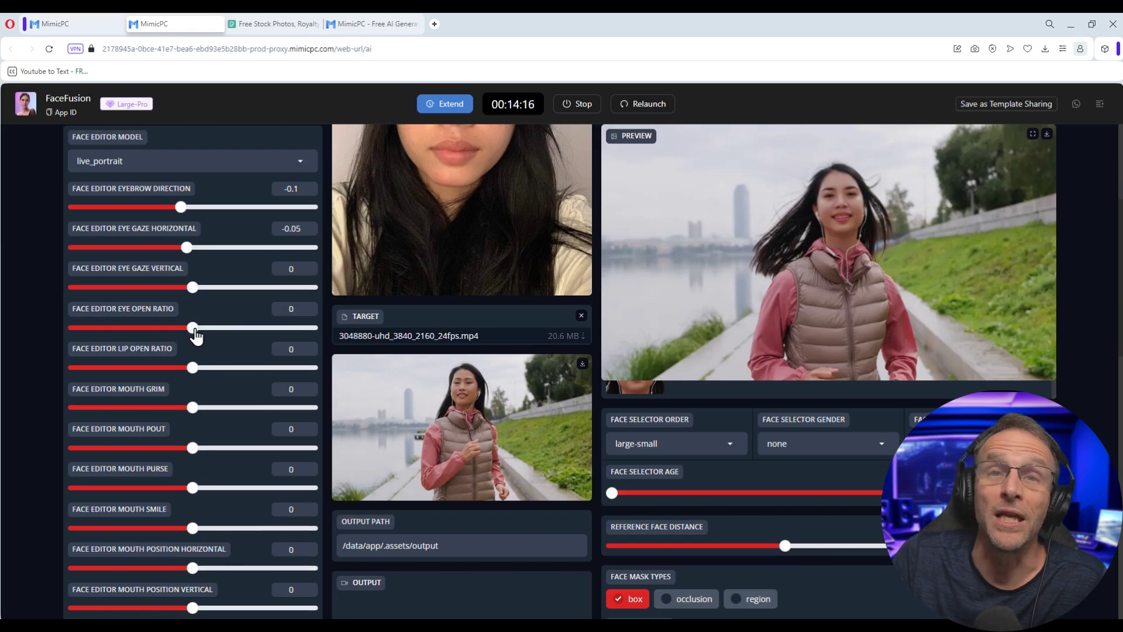
# Step: Try closing the eyes, opening and closing the lips, mouth grim, then leave Mouth Pout at -0.2
pyautogui.moveTo(195, 327); pyautogui.dragTo(322, 345)
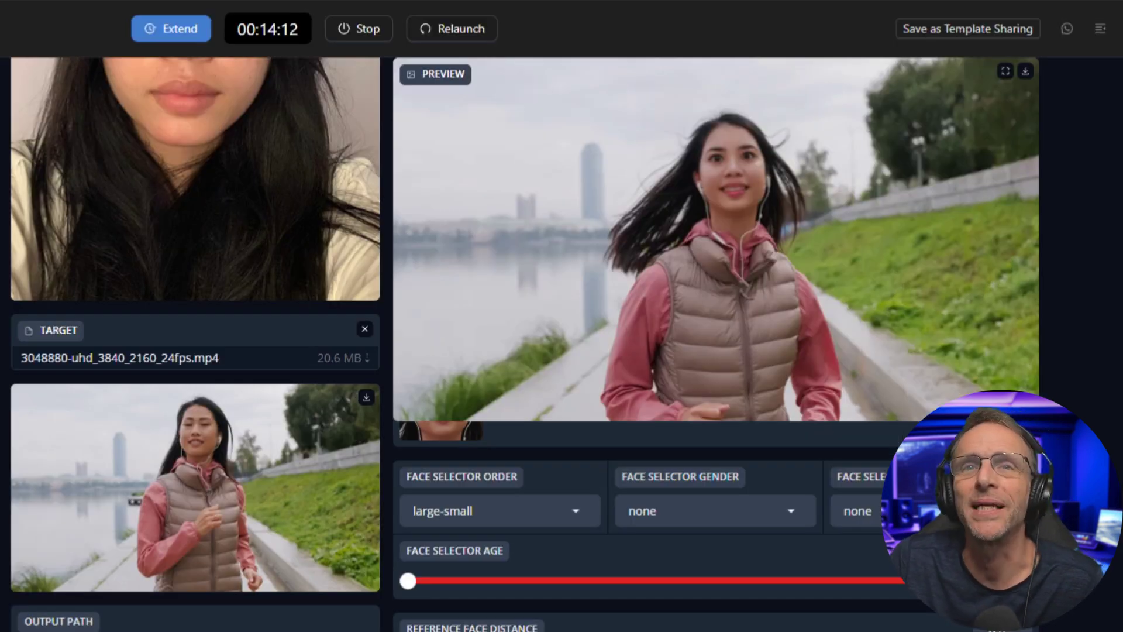
pyautogui.moveTo(318, 327); pyautogui.dragTo(116, 338)
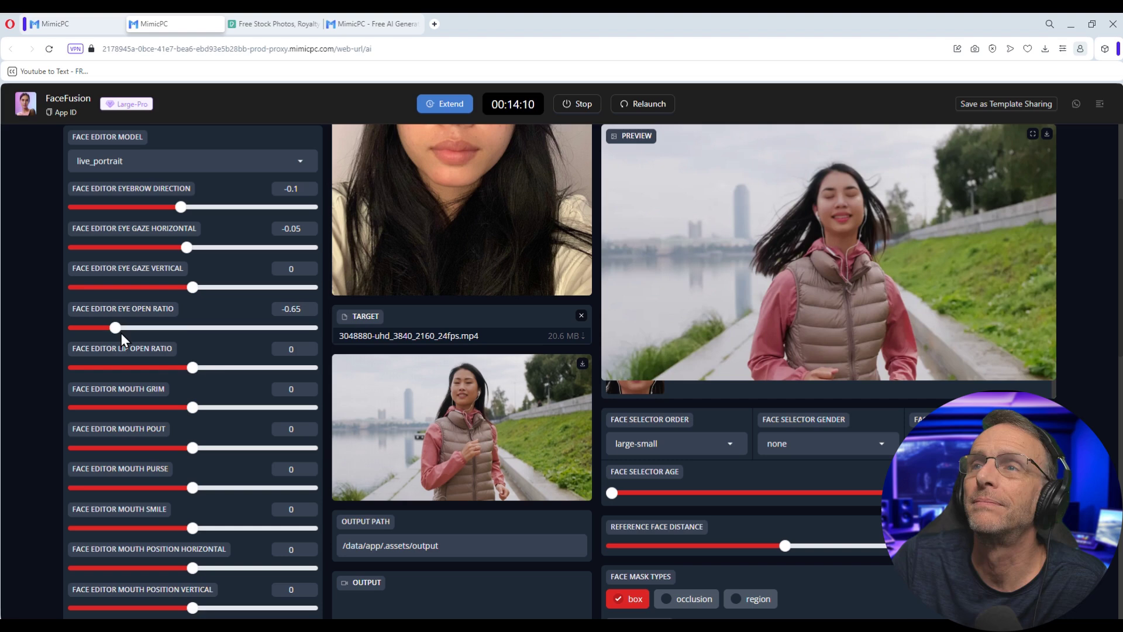
pyautogui.moveTo(193, 368); pyautogui.dragTo(296, 374)
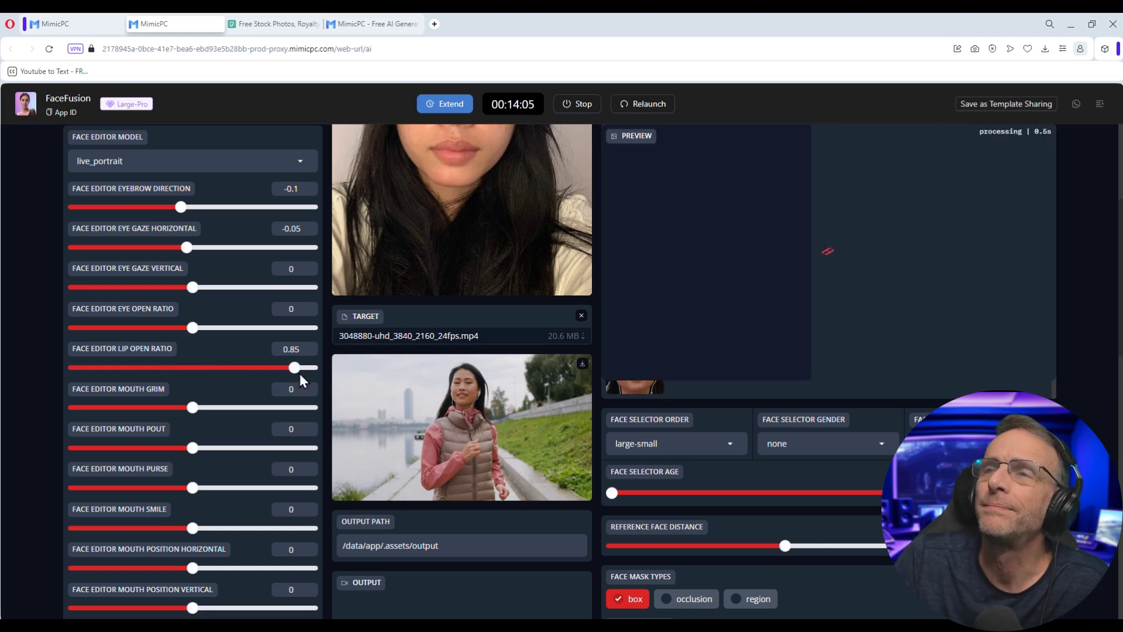
pyautogui.moveTo(299, 367); pyautogui.dragTo(103, 367)
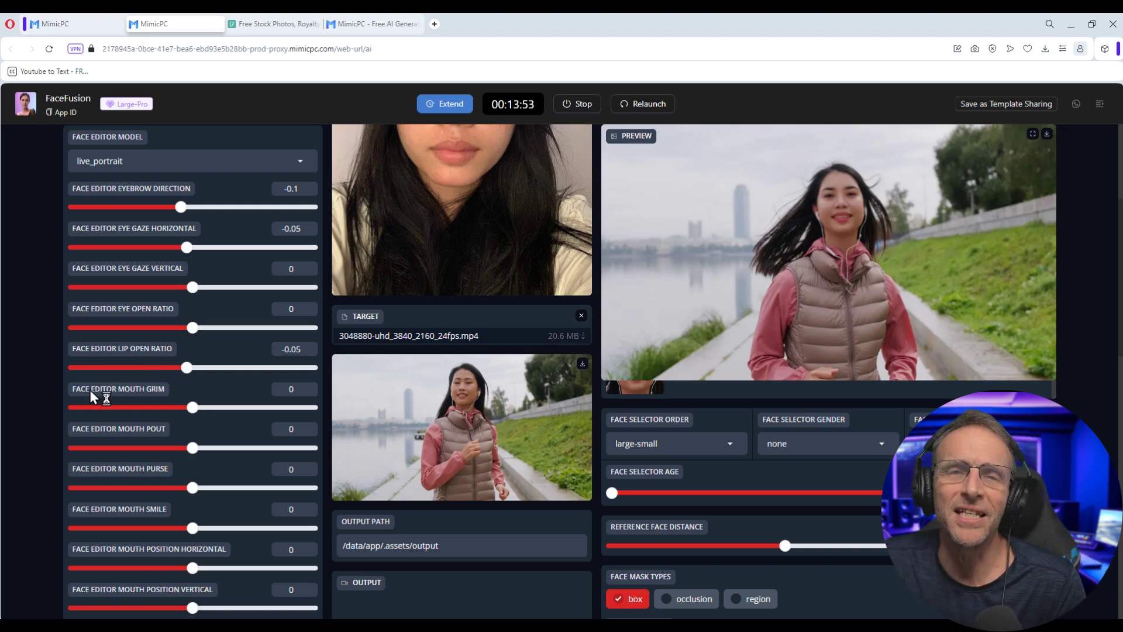
pyautogui.moveTo(193, 407); pyautogui.dragTo(272, 408)
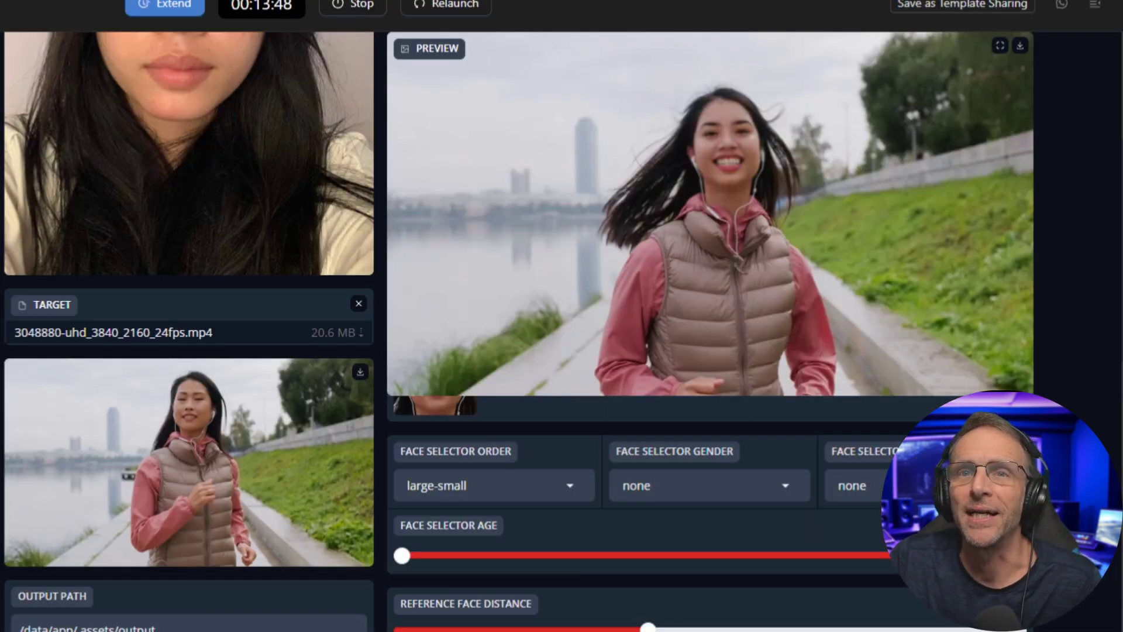
pyautogui.moveTo(193, 448)
pyautogui.mouseDown()
pyautogui.moveTo(275, 451)
pyautogui.moveTo(110, 451)
pyautogui.moveTo(199, 449)
pyautogui.mouseUp()
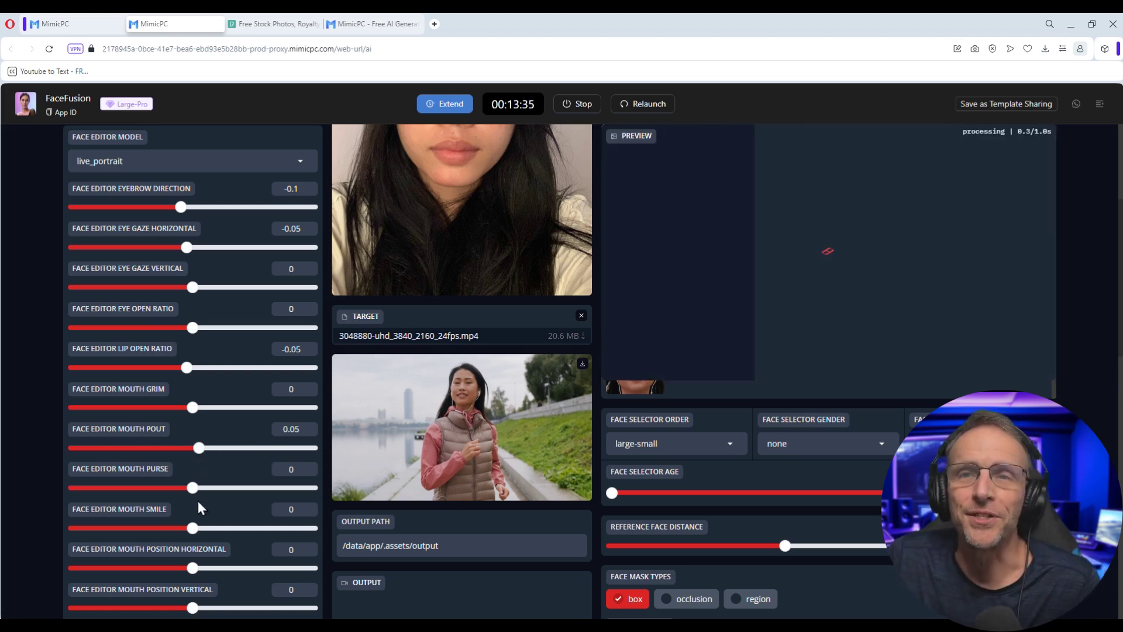
# Step: Set mouth vertical position to maximum, head yaw 0.45, pitch 0.4, and lip open ratio 0.45
pyautogui.scroll(-5, 196, 497)
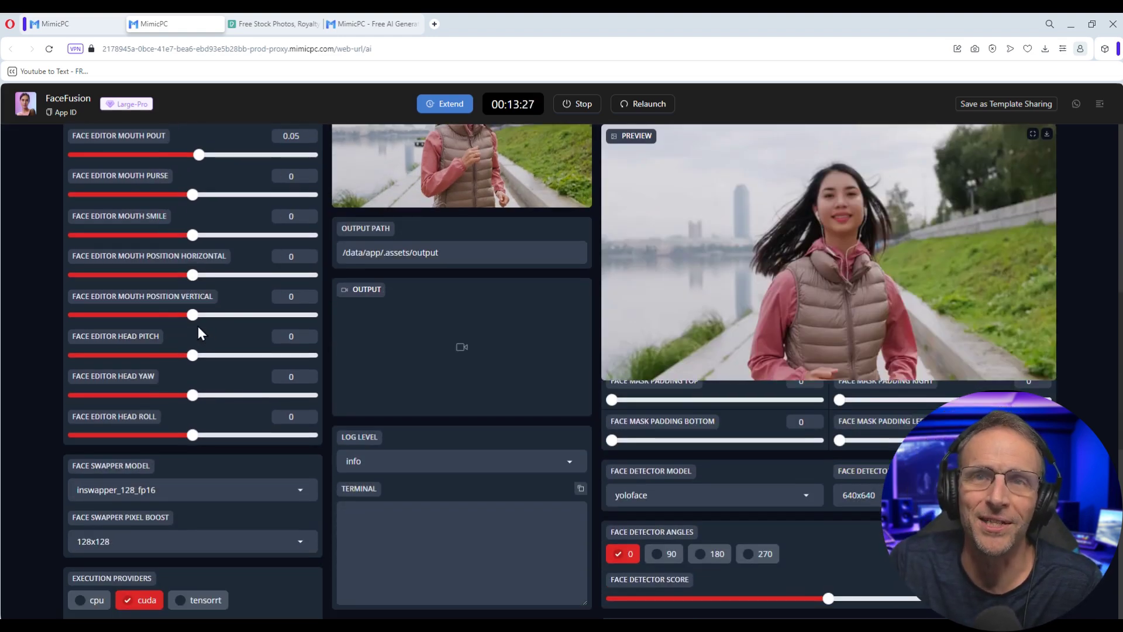
pyautogui.moveTo(194, 321); pyautogui.dragTo(313, 322)
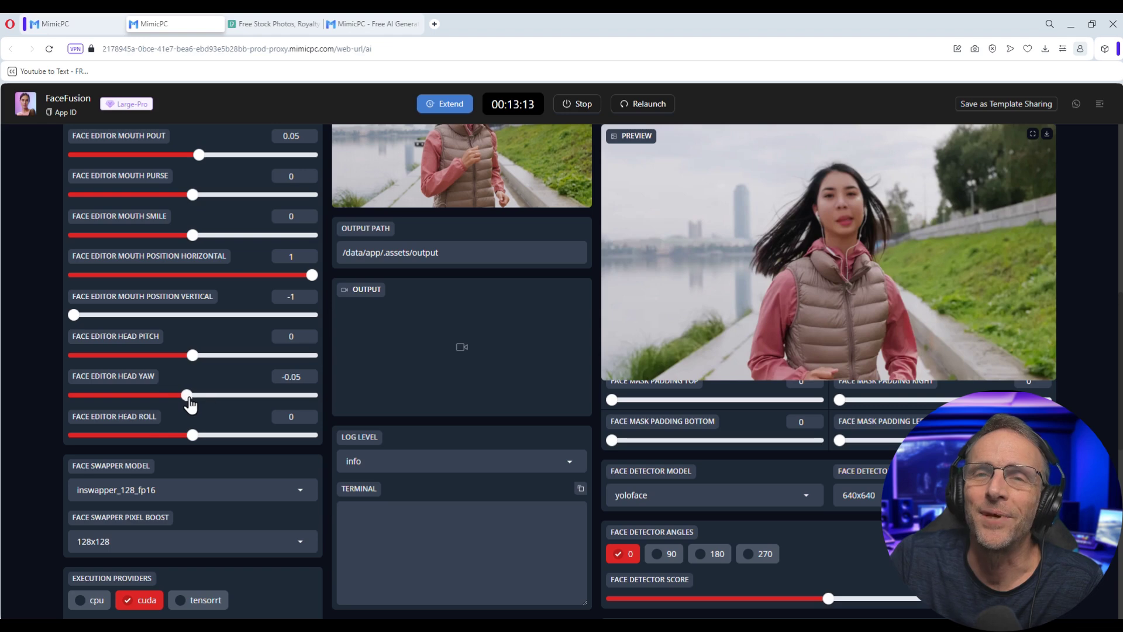
pyautogui.moveTo(188, 395); pyautogui.dragTo(247, 396)
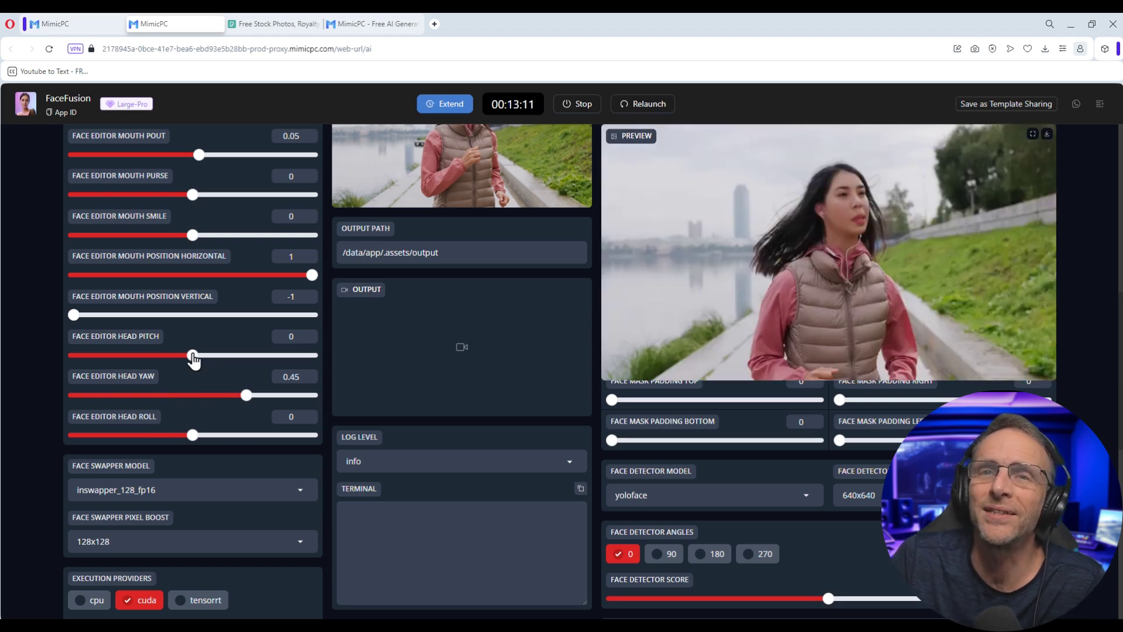
pyautogui.moveTo(192, 355); pyautogui.dragTo(240, 355)
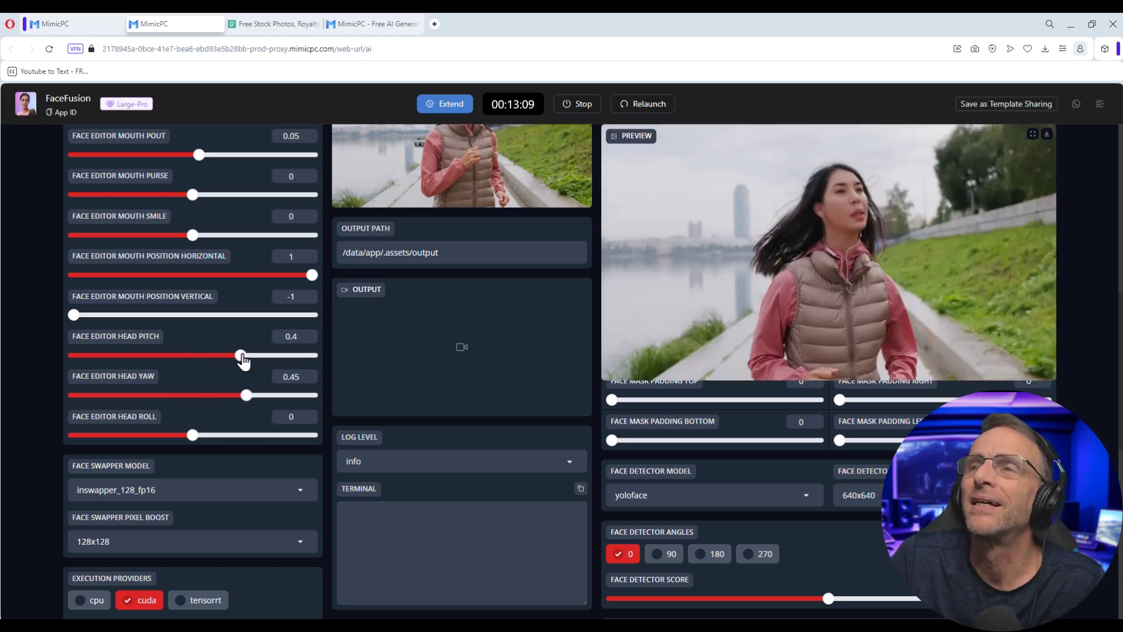
pyautogui.moveTo(192, 192); pyautogui.dragTo(247, 193)
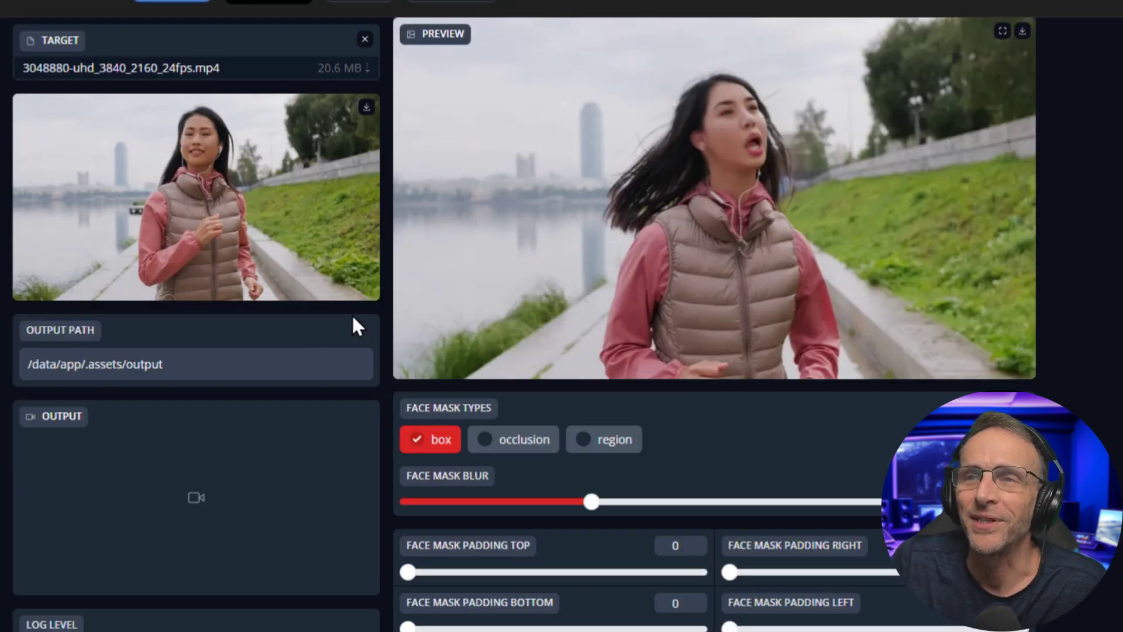
pyautogui.scroll(-5, 255, 389)
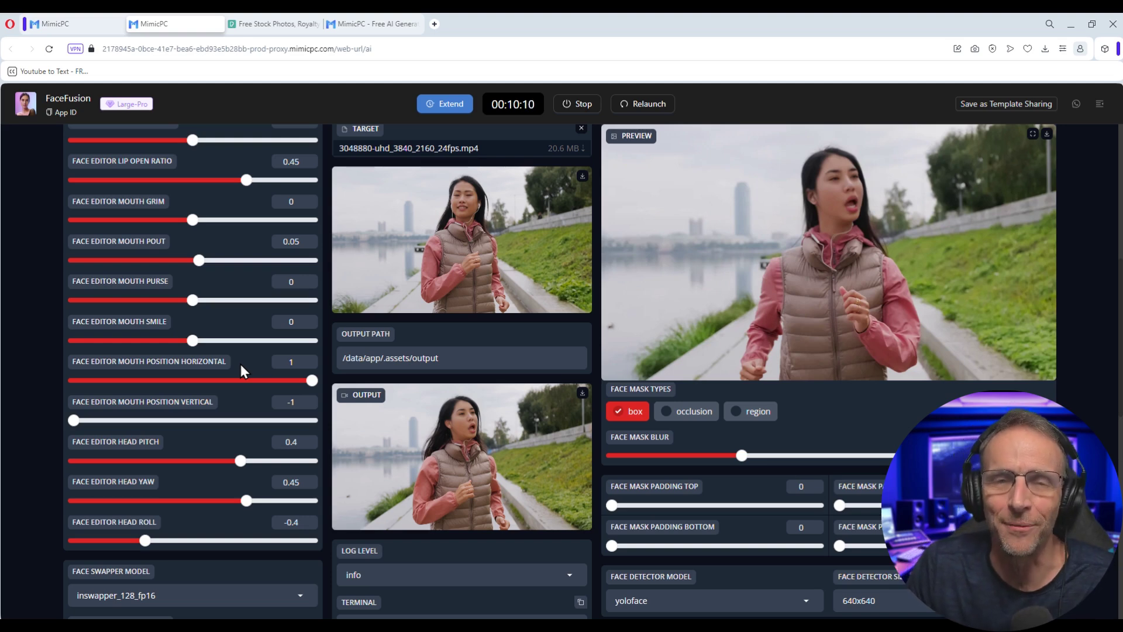
# Step: Change the Output Video Resolution dropdown from 3840x2160 to 854x480
pyautogui.scroll(-10, 252, 365)
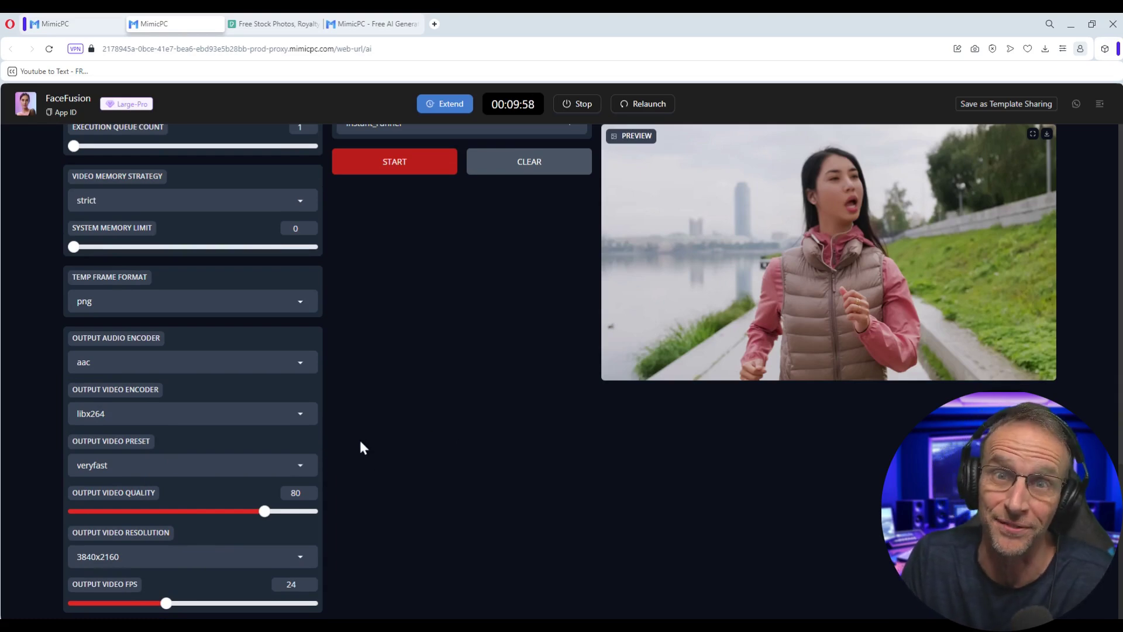
pyautogui.click(145, 556)
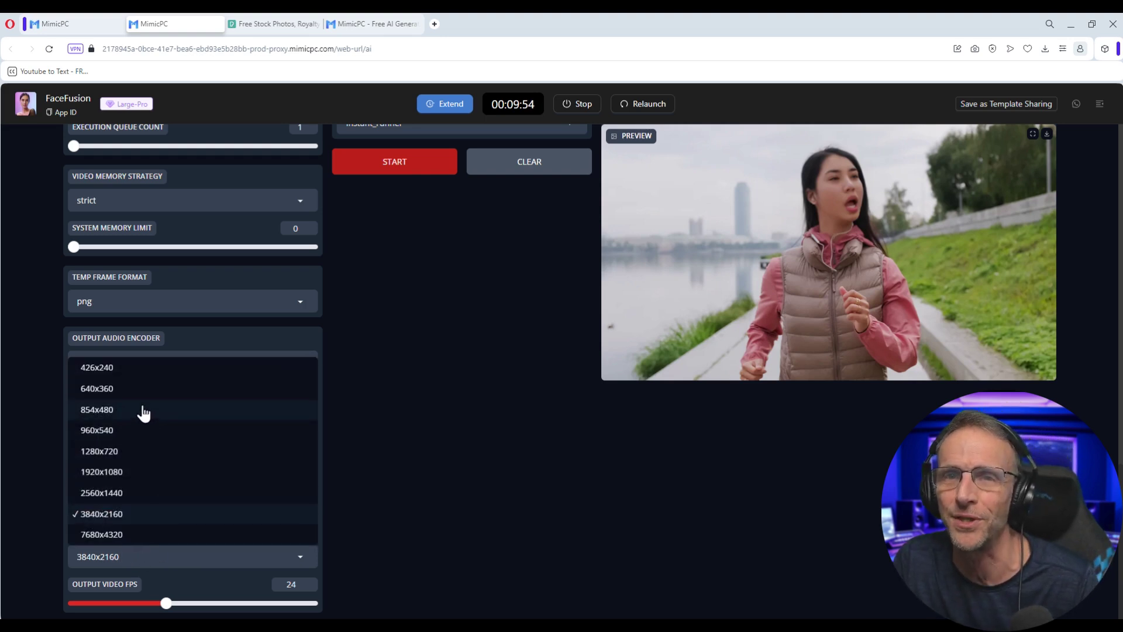
pyautogui.click(143, 409)
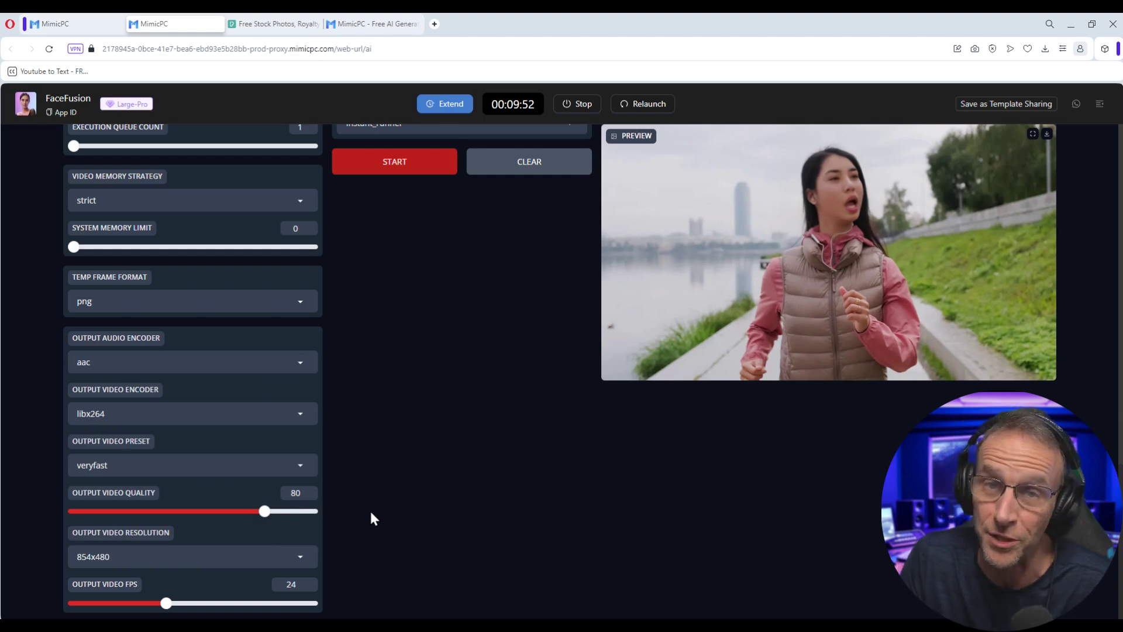
pyautogui.scroll(1, 467, 492)
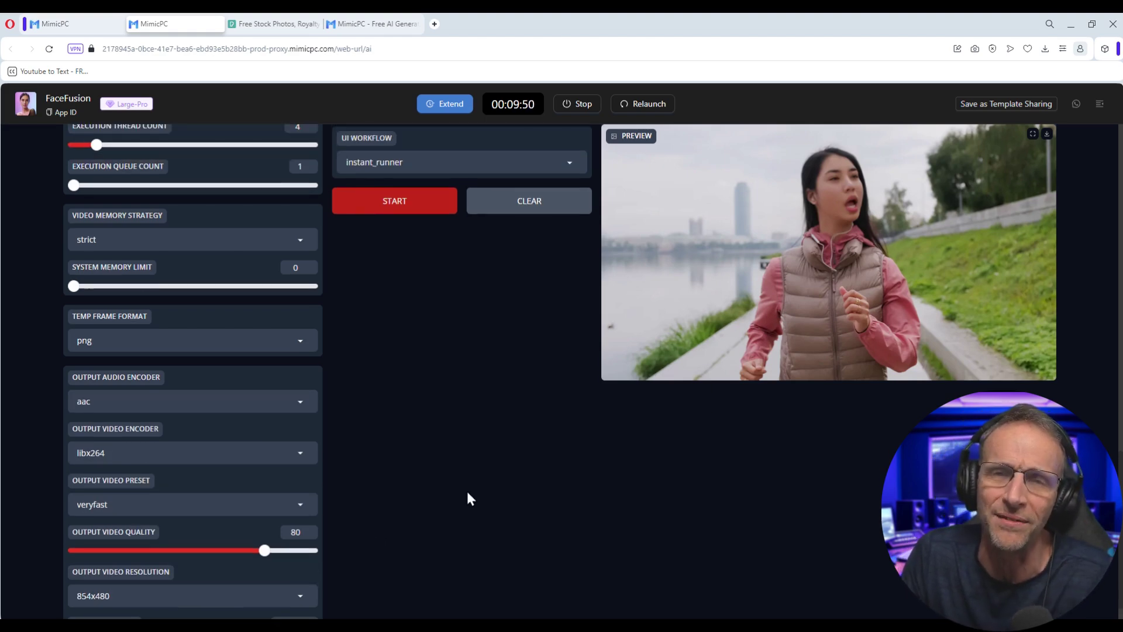
# Step: Play the blonde woman's target video, then turn on lip_syncer and the face_enhancer processor
pyautogui.scroll(10, 465, 492)
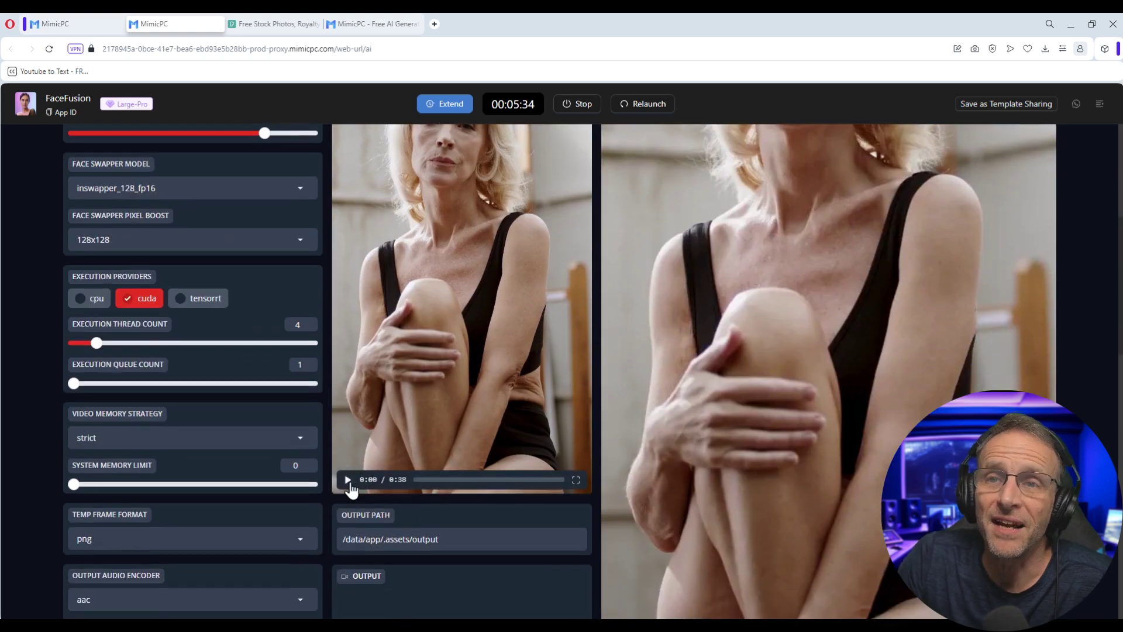
pyautogui.click(347, 479)
pyautogui.scroll(2, 489, 399)
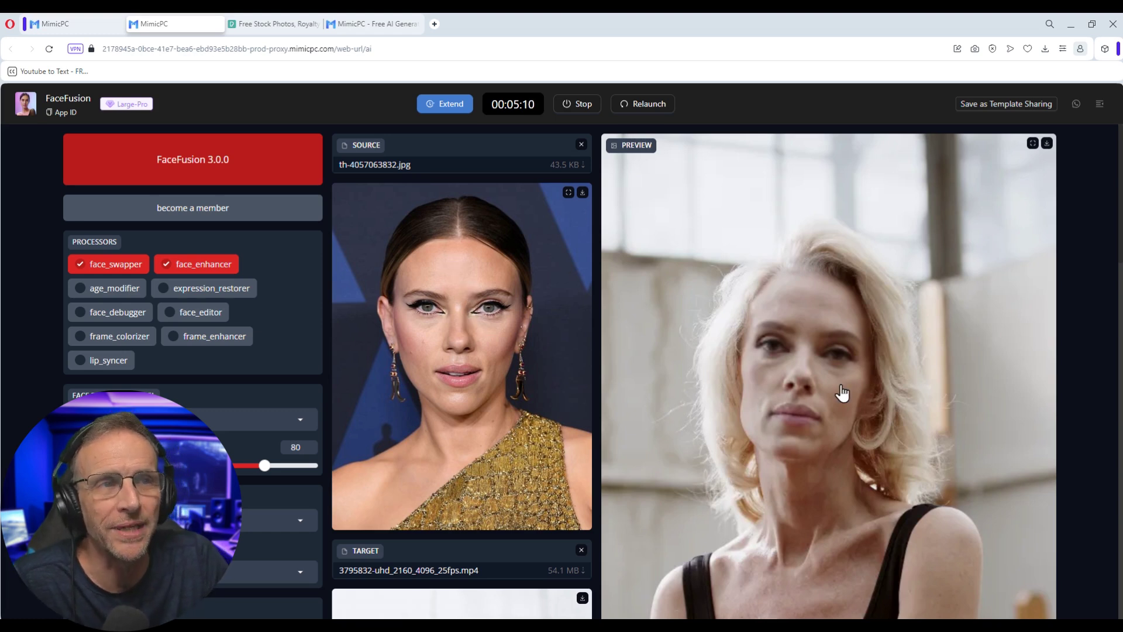
pyautogui.scroll(-1, 272, 335)
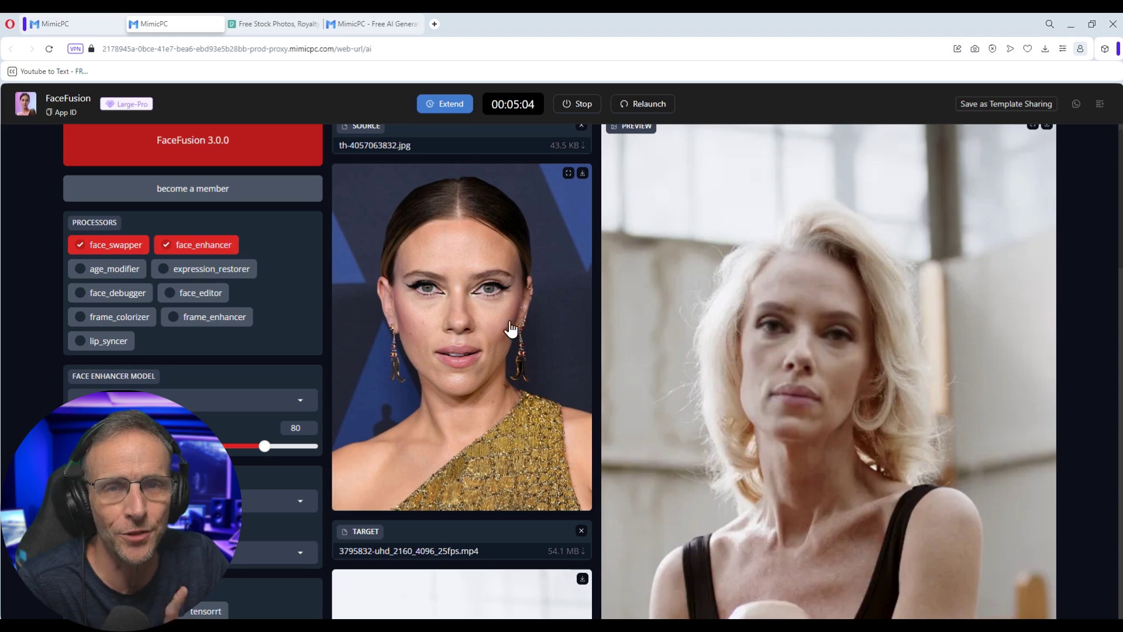
pyautogui.click(115, 344)
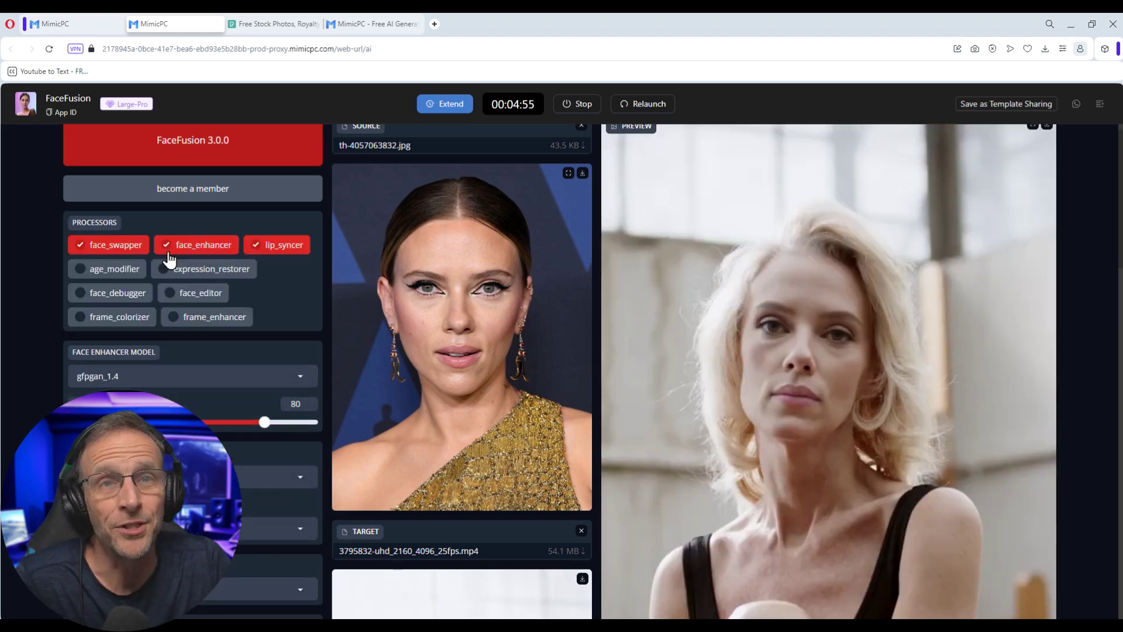
pyautogui.click(167, 246)
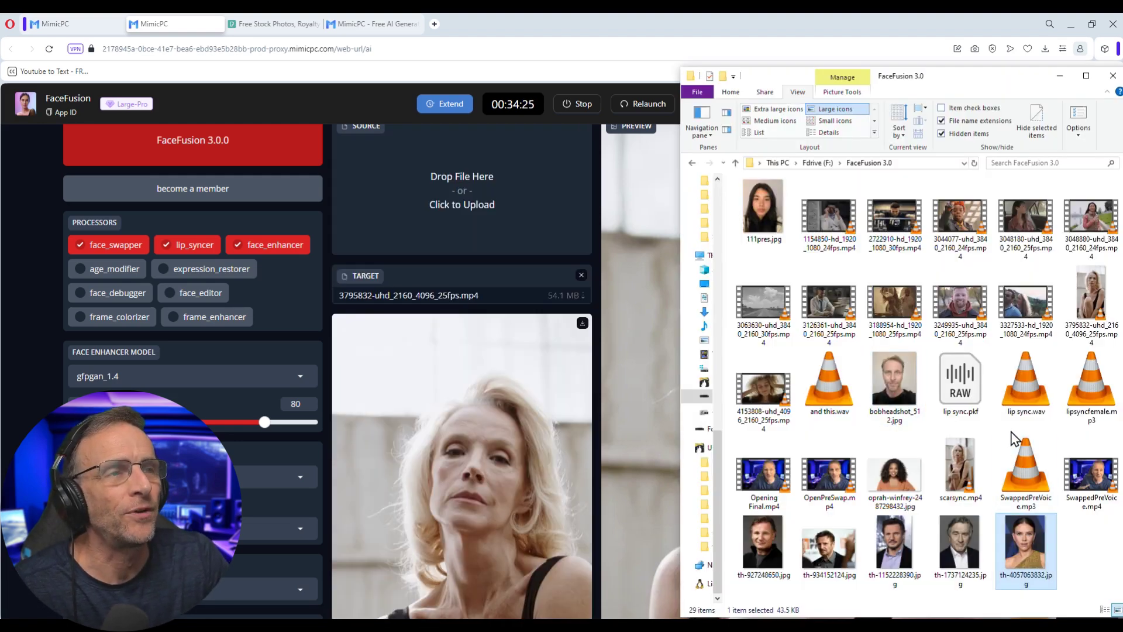
# Step: Select lipsyncfemale.mp3 and th-4057063832.jpg in Explorer and drop both onto FaceFusion's SOURCE area
pyautogui.click(1078, 404)
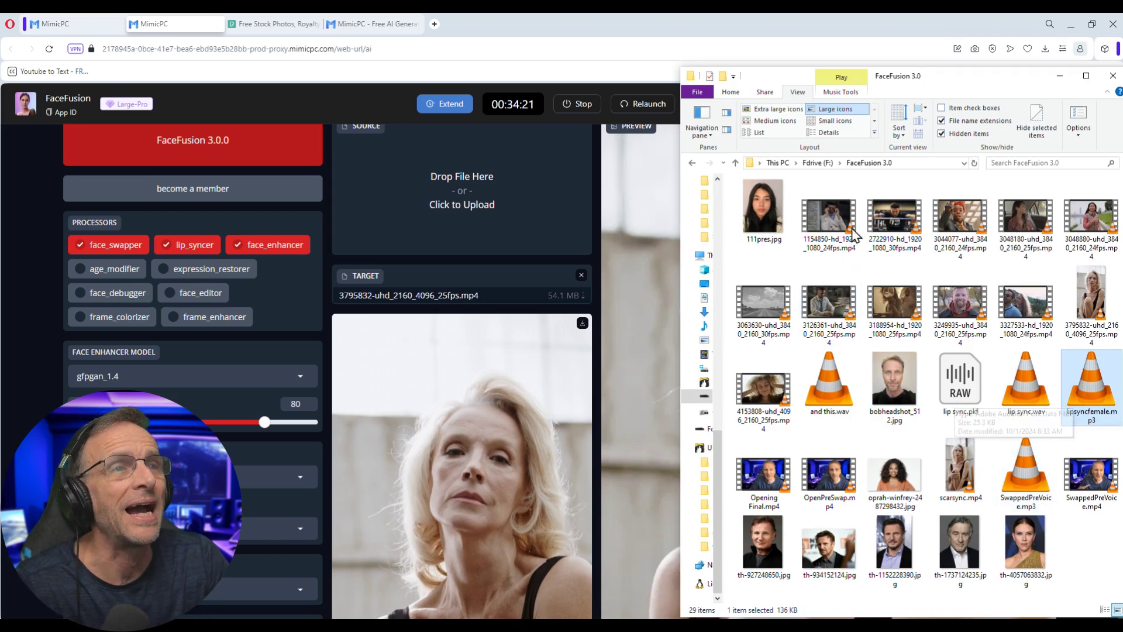
pyautogui.keyDown('ctrl'); pyautogui.click(1025, 544); pyautogui.keyUp('ctrl')
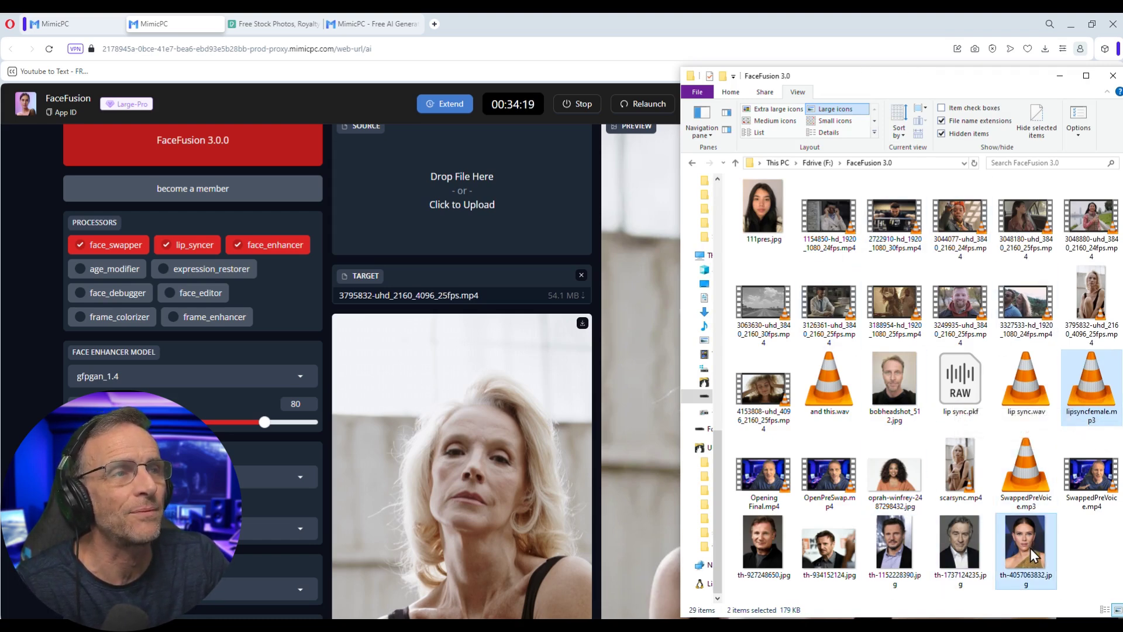
pyautogui.moveTo(1024, 544); pyautogui.dragTo(476, 198)
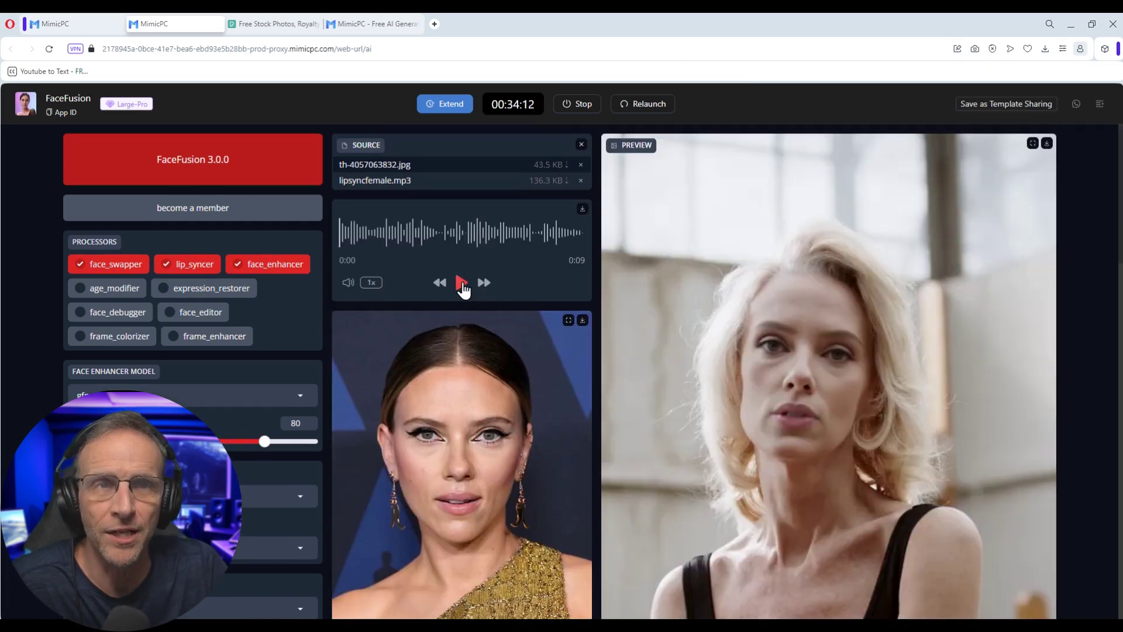
# Step: Play then pause the lipsyncfemale.mp3 source audio, and scroll through the settings
pyautogui.click(462, 284)
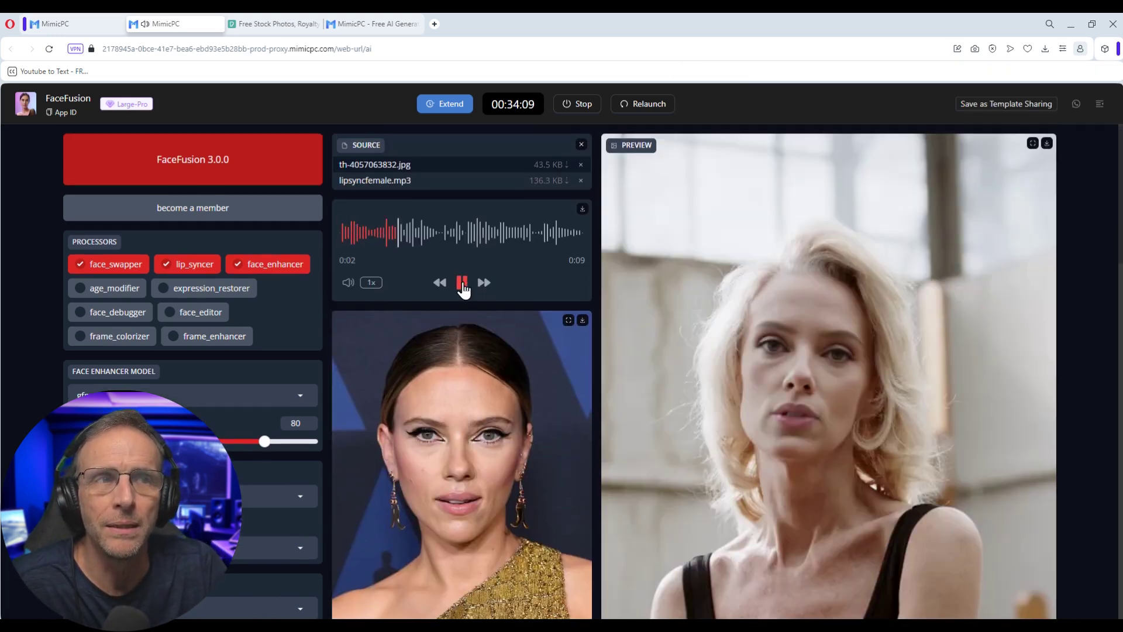
pyautogui.click(462, 285)
pyautogui.scroll(-5, 595, 289)
pyautogui.scroll(4, 595, 290)
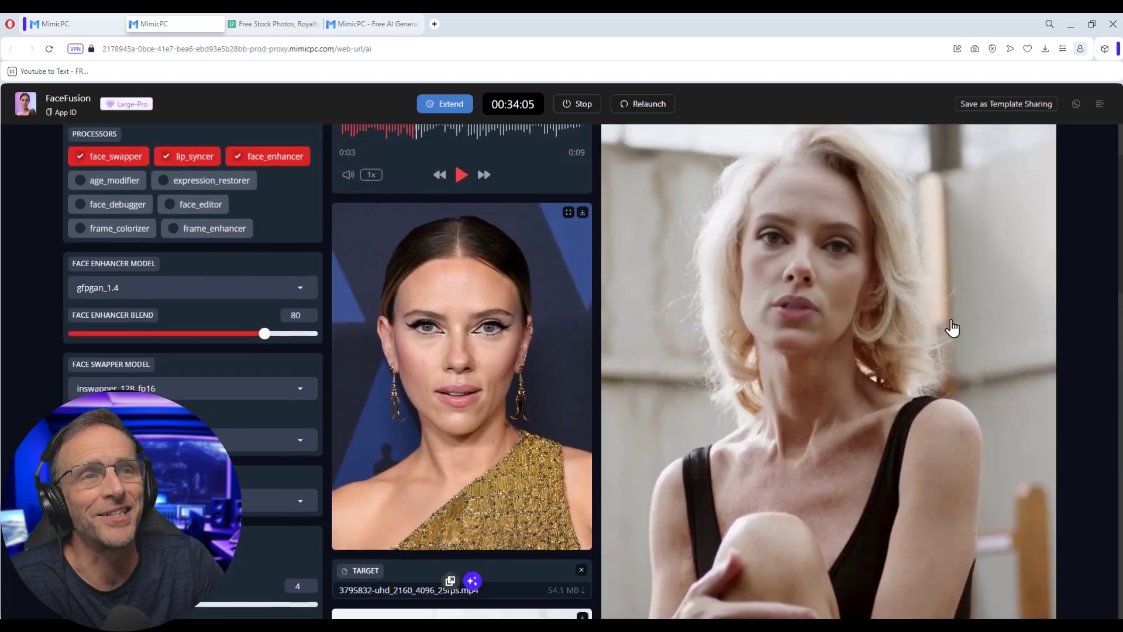
pyautogui.scroll(-6, 1114, 276)
pyautogui.scroll(-5, 1110, 274)
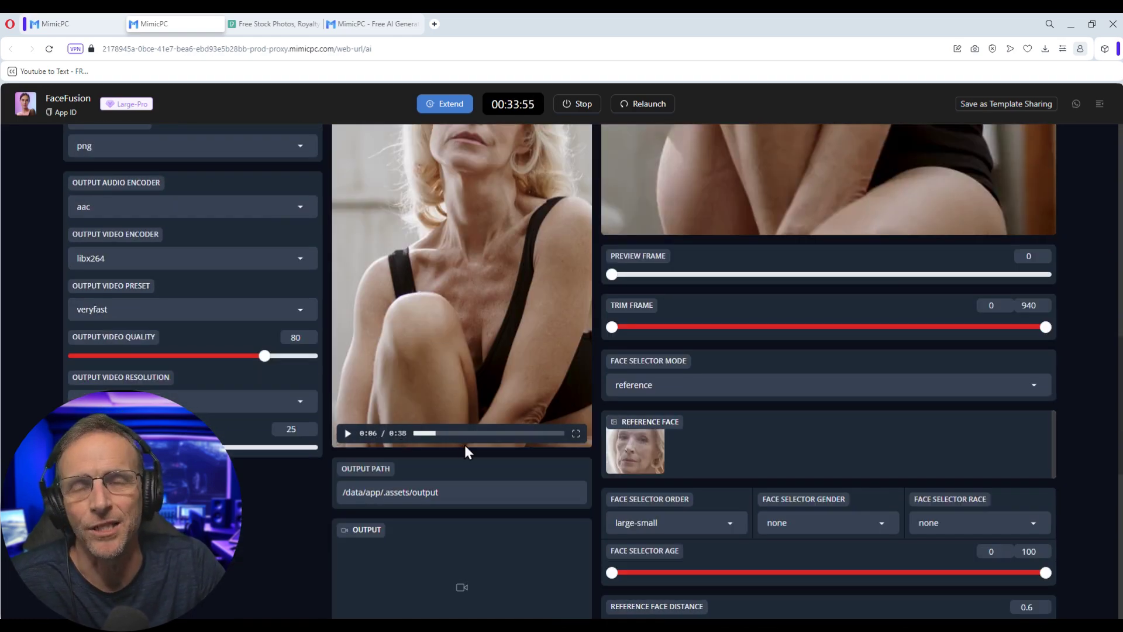
pyautogui.scroll(5, 518, 334)
pyautogui.scroll(5, 550, 351)
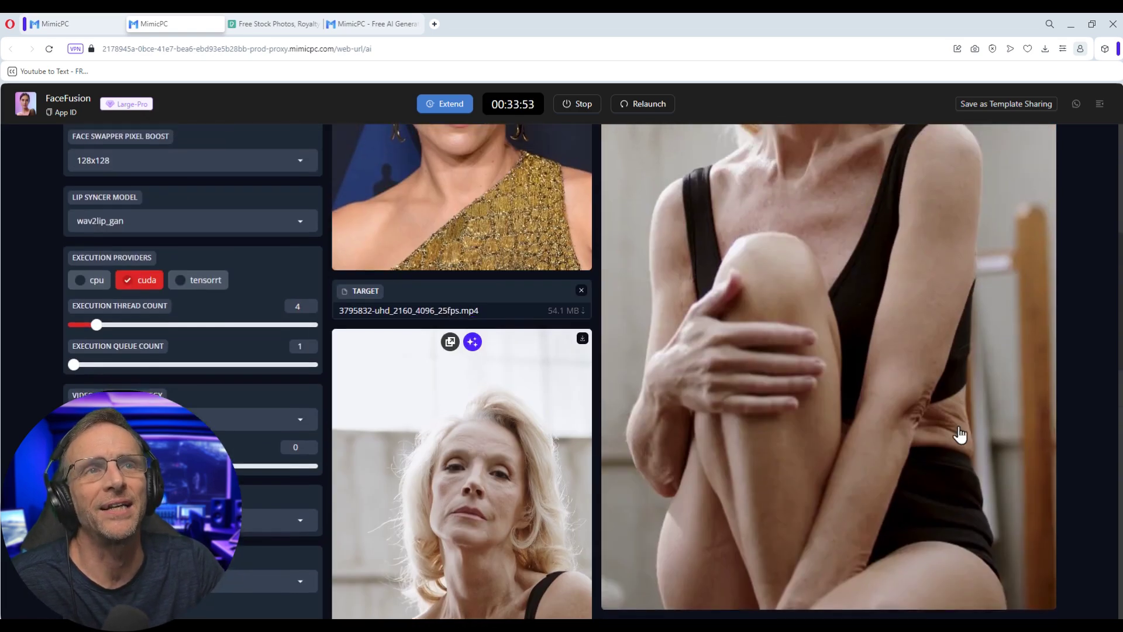
pyautogui.scroll(4, 535, 205)
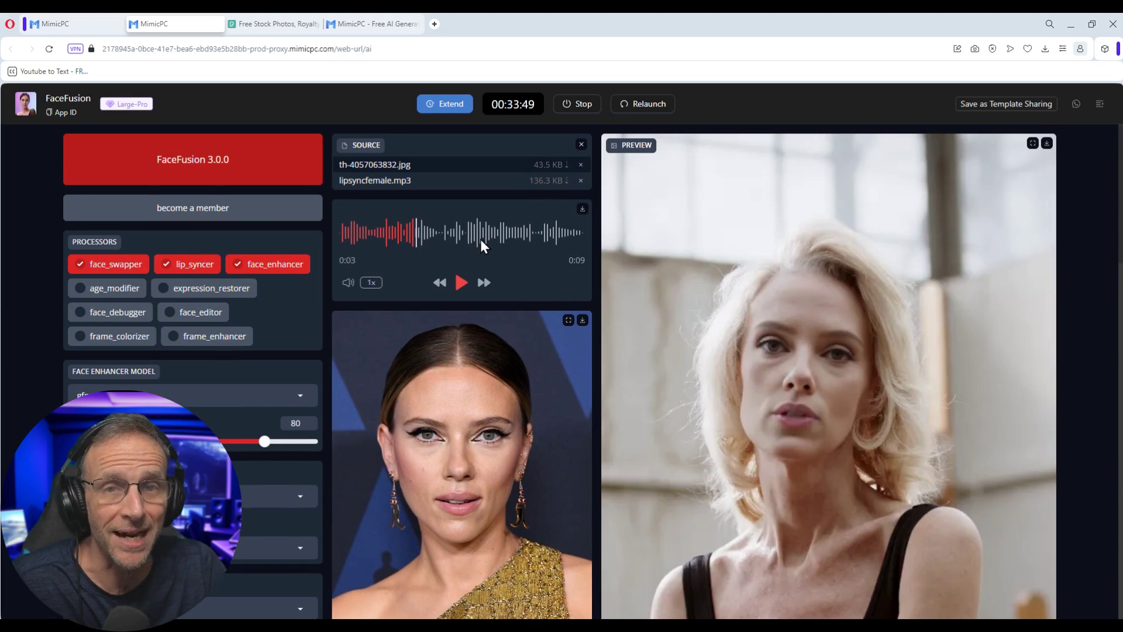
pyautogui.scroll(-8, 480, 239)
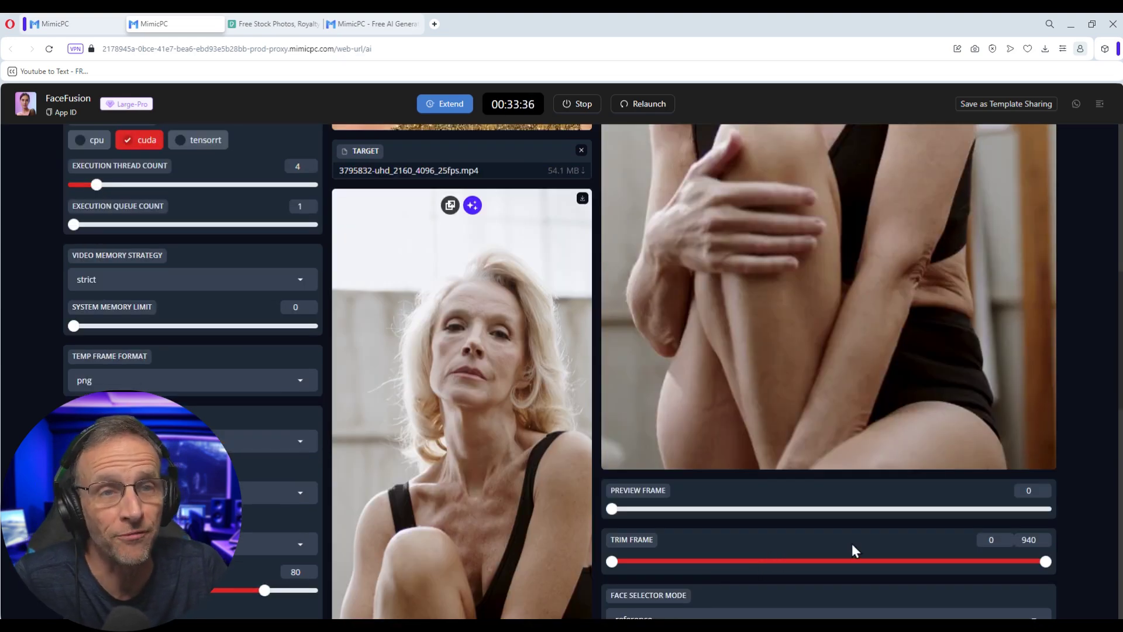
# Step: Drag the trim end from frame 940 to 237 and scrub the preview to check the lip-synced swap
pyautogui.moveTo(1046, 561); pyautogui.dragTo(723, 580)
pyautogui.scroll(2, 787, 511)
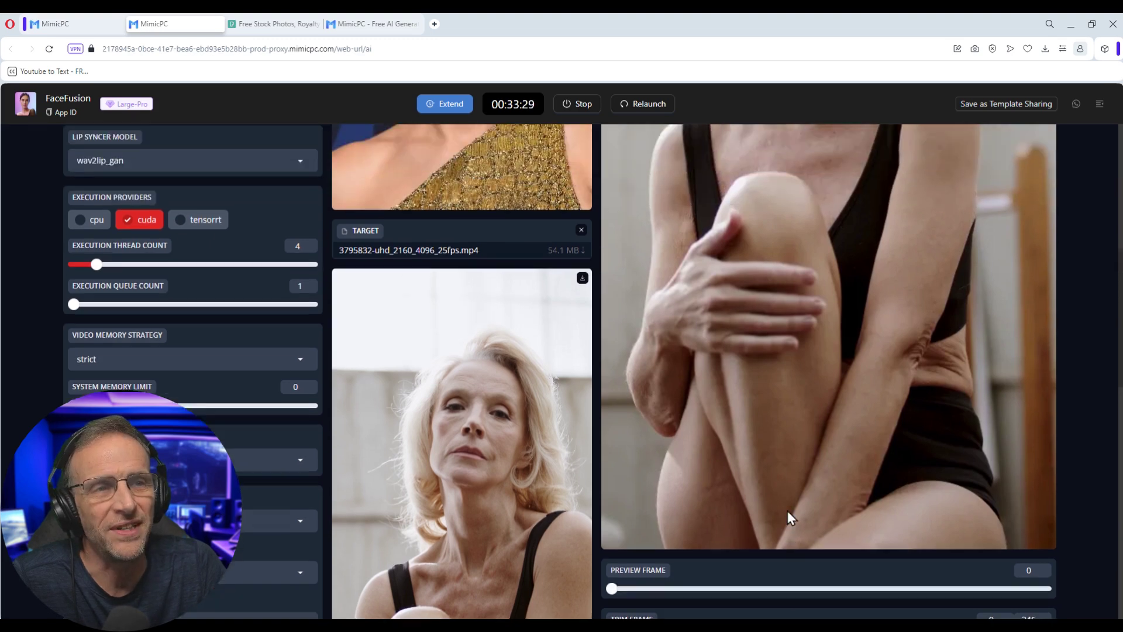
pyautogui.scroll(-4, 739, 509)
pyautogui.moveTo(611, 352); pyautogui.dragTo(639, 353)
pyautogui.scroll(10, 816, 269)
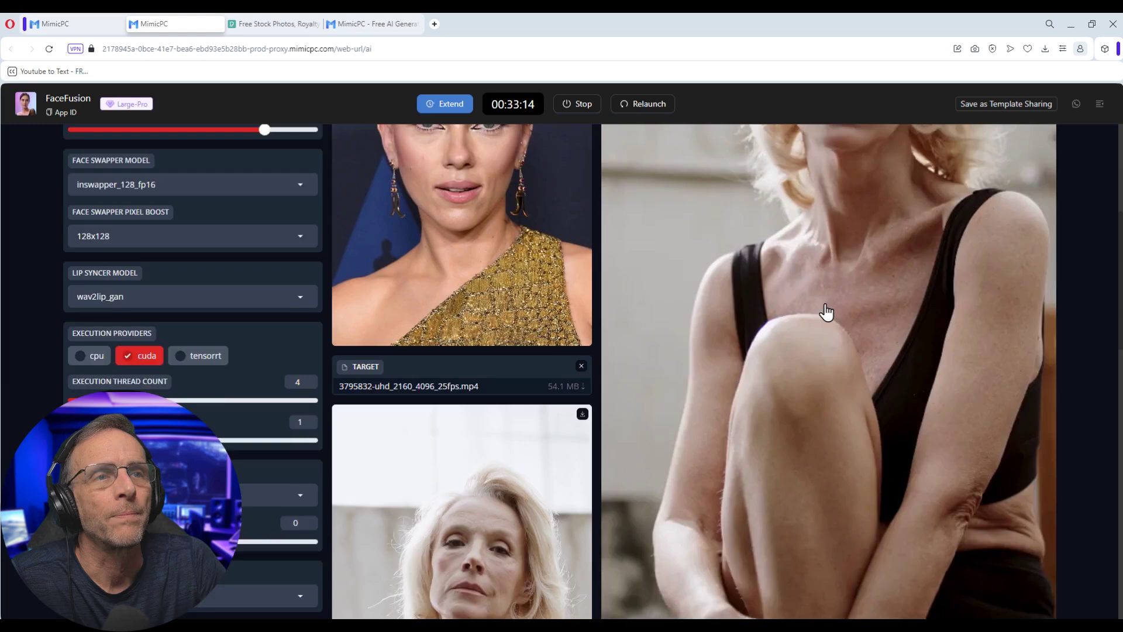
pyautogui.scroll(8, 825, 310)
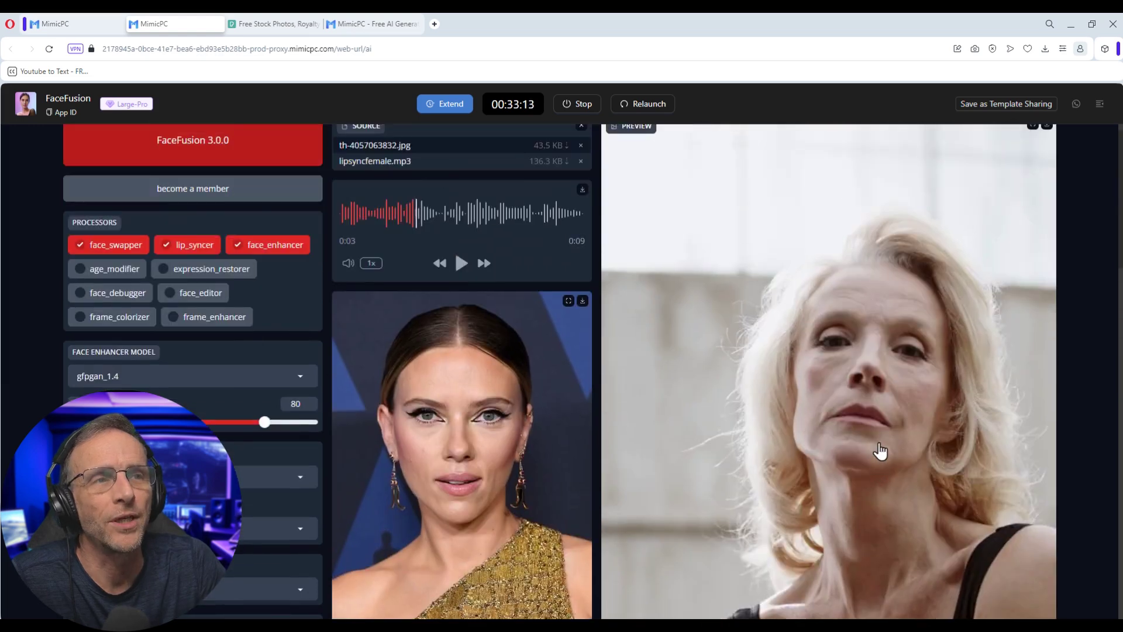
pyautogui.scroll(-2, 813, 464)
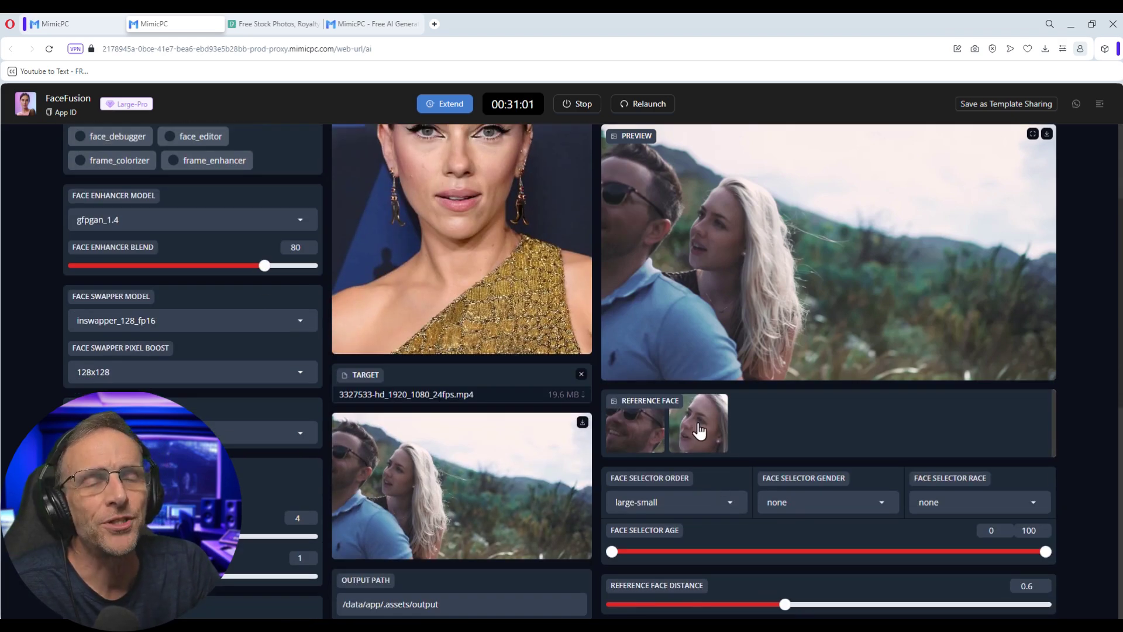
# Step: Pick the woman as the reference face, preview a later frame, and uncheck lip_syncer
pyautogui.click(700, 431)
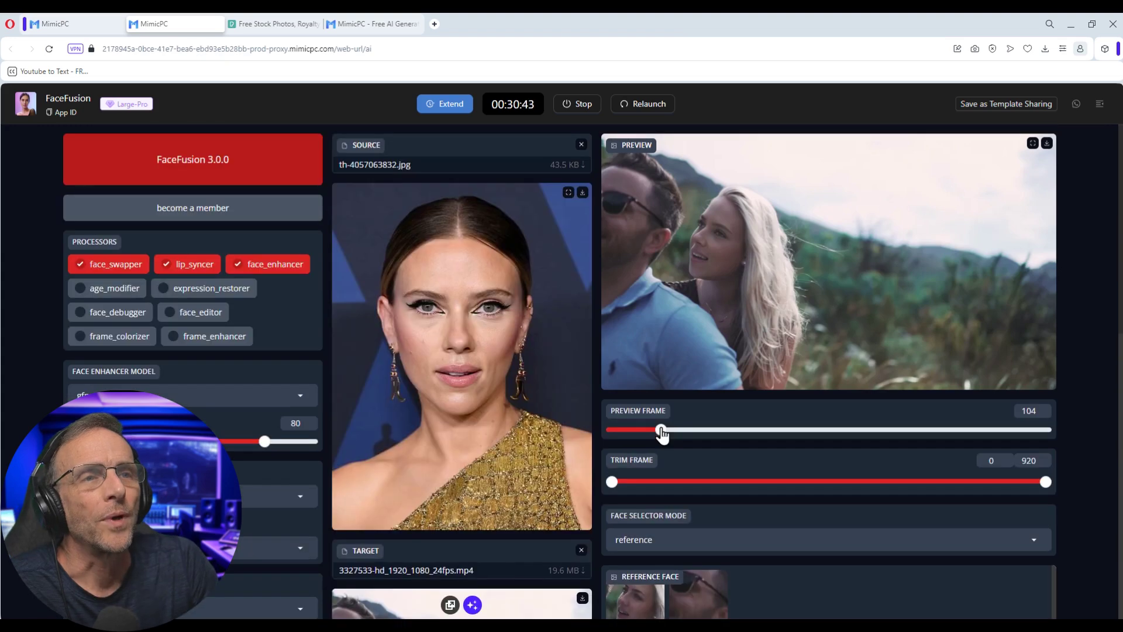
pyautogui.moveTo(661, 429); pyautogui.dragTo(702, 431)
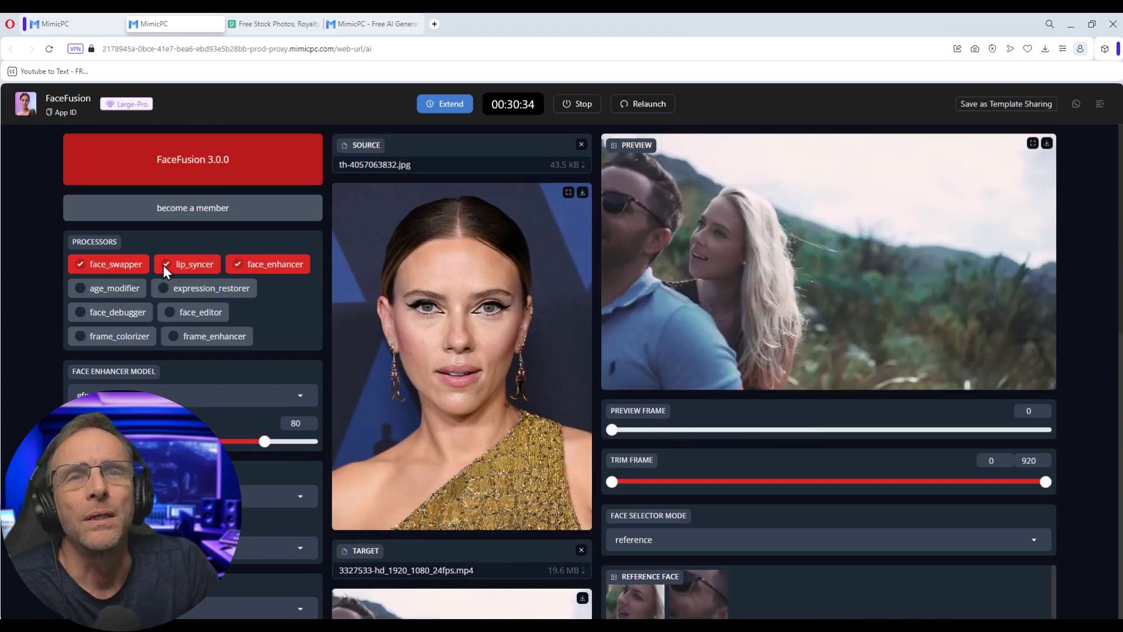
pyautogui.click(164, 265)
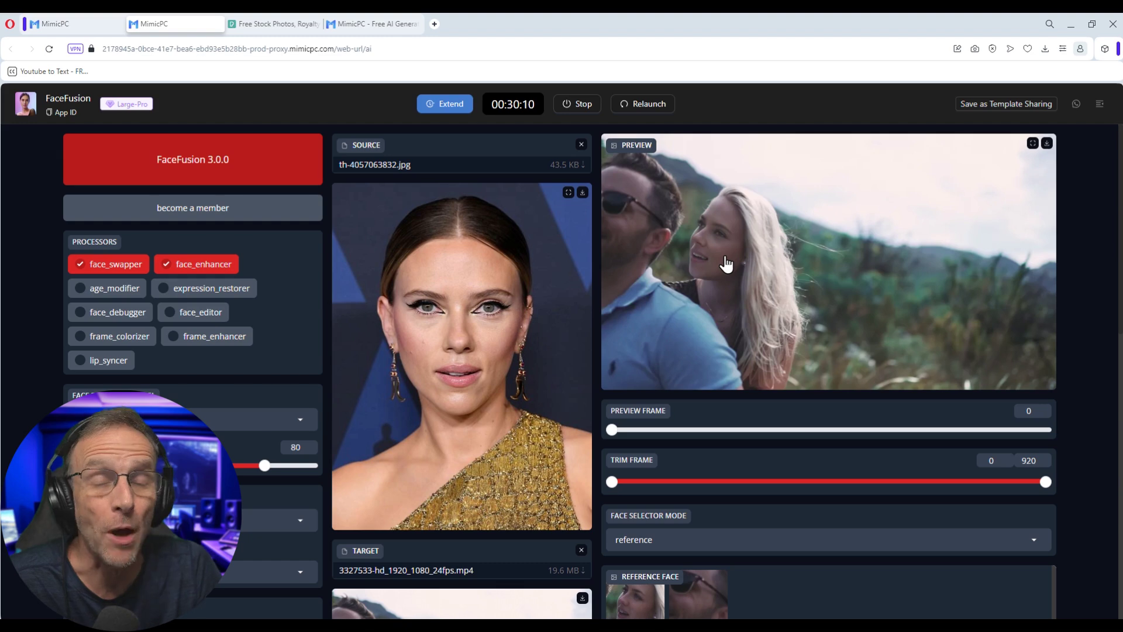
# Step: Switch the UI Workflow to job_manager
pyautogui.scroll(-3, 726, 264)
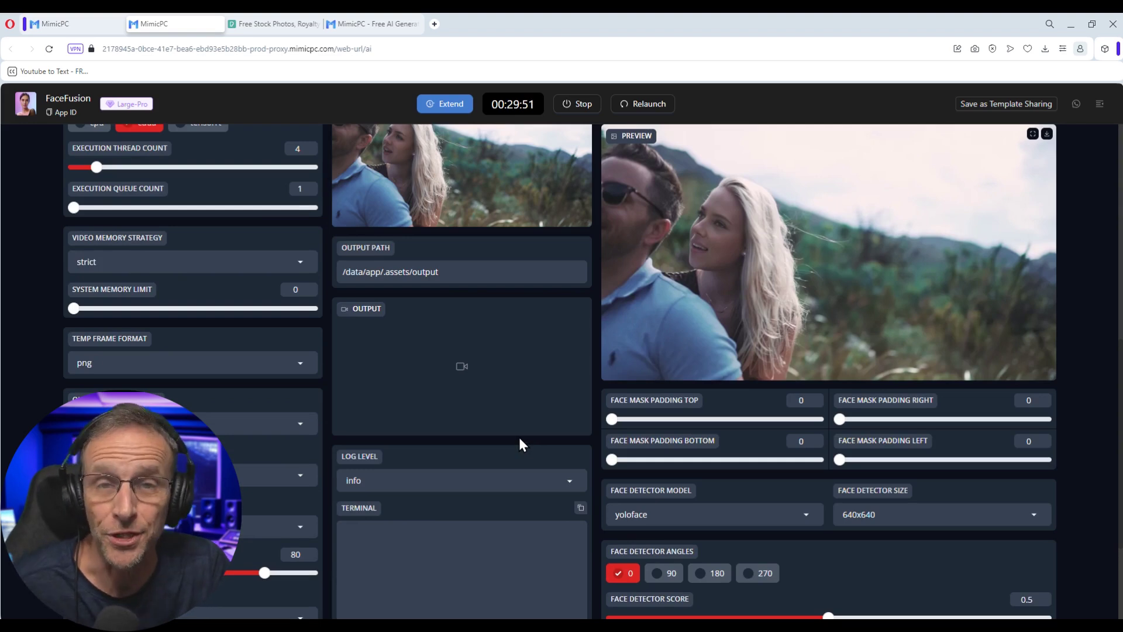
pyautogui.scroll(-3, 515, 436)
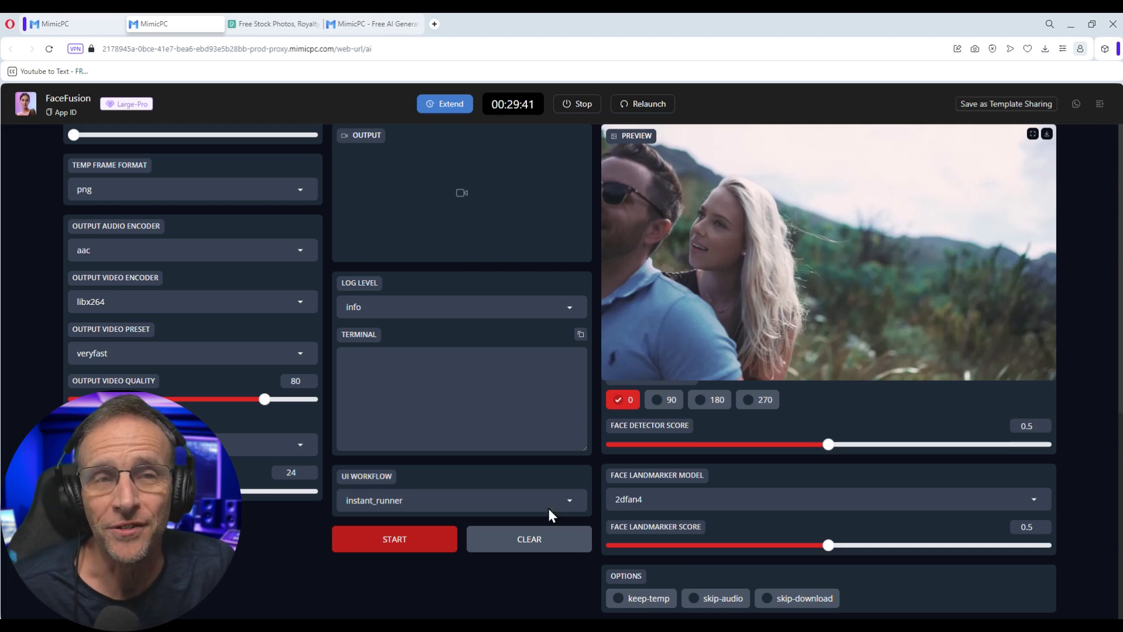
pyautogui.click(420, 498)
pyautogui.click(400, 479)
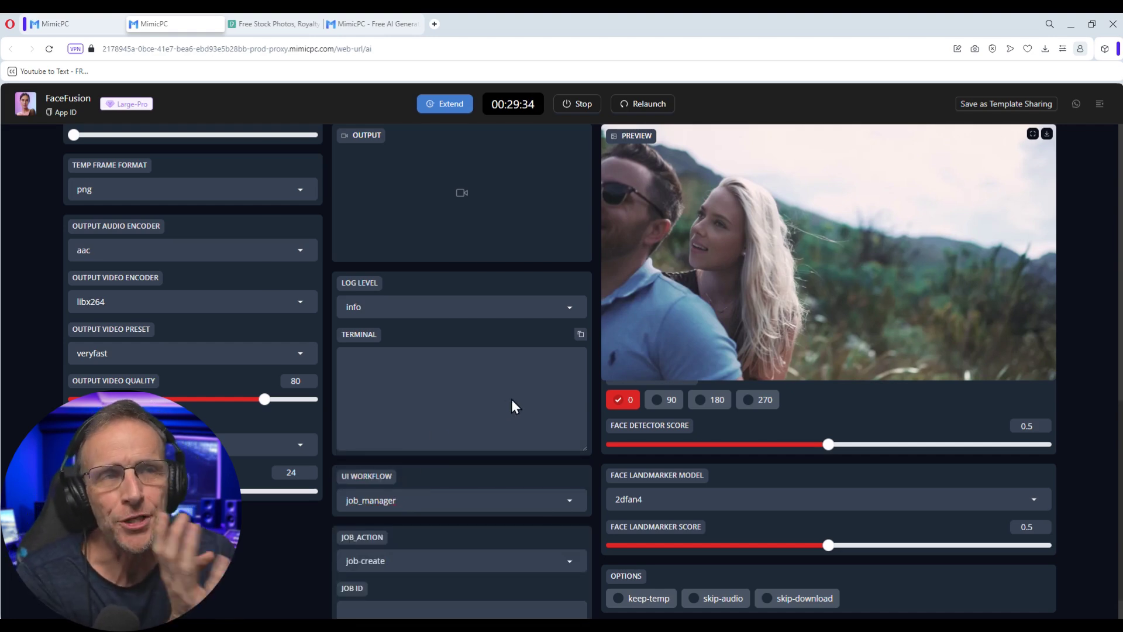
# Step: Create a new job with JOB ID 'outdoors'
pyautogui.scroll(-1, 599, 399)
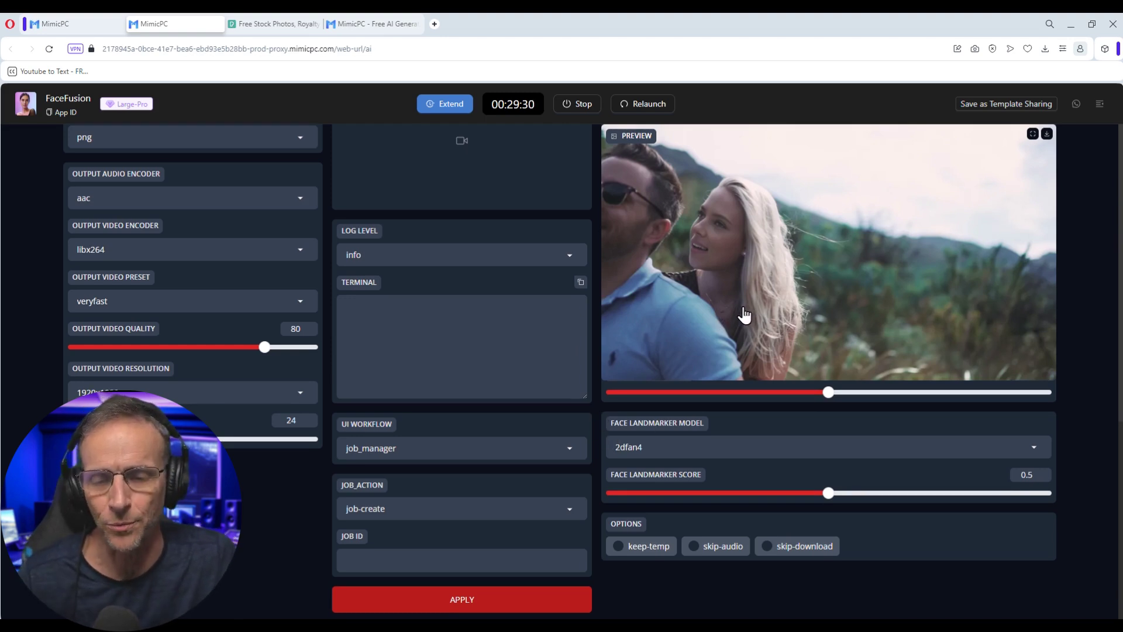
pyautogui.click(381, 561)
pyautogui.write('outdoors')
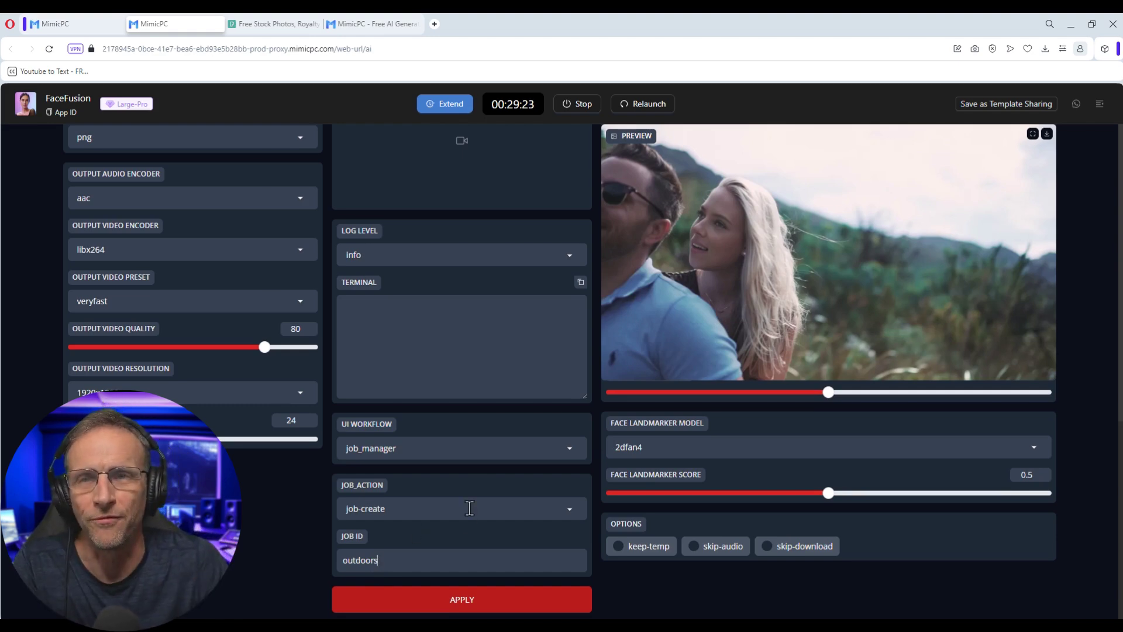
pyautogui.click(437, 602)
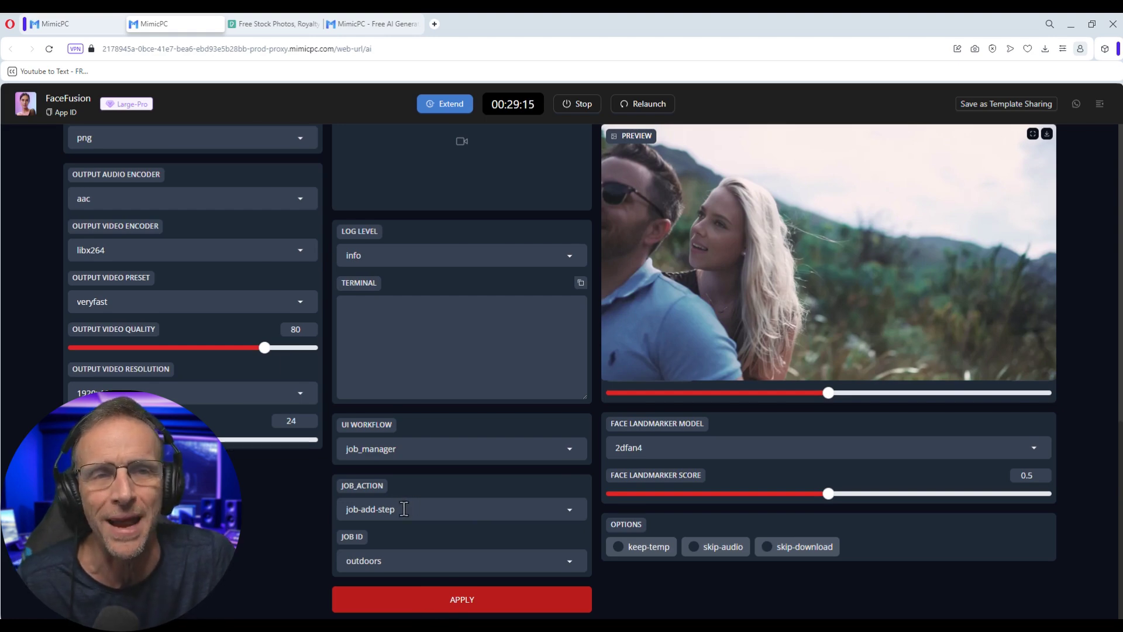
# Step: Apply job-add-step to add the current couple-video swap to the outdoors job
pyautogui.scroll(5, 636, 454)
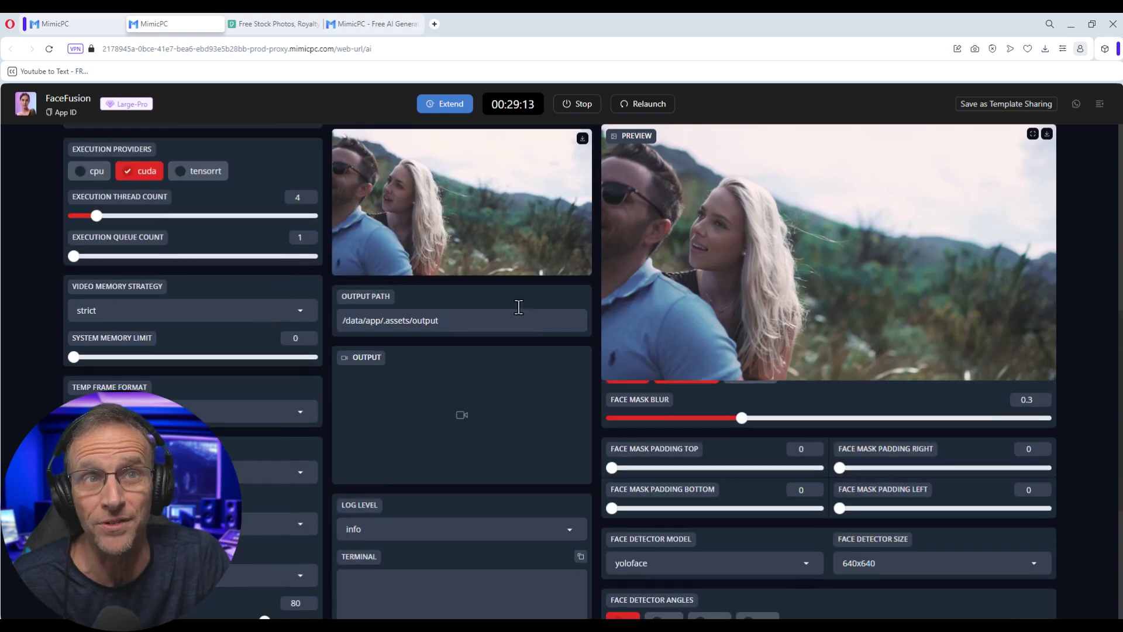
pyautogui.scroll(-5, 560, 332)
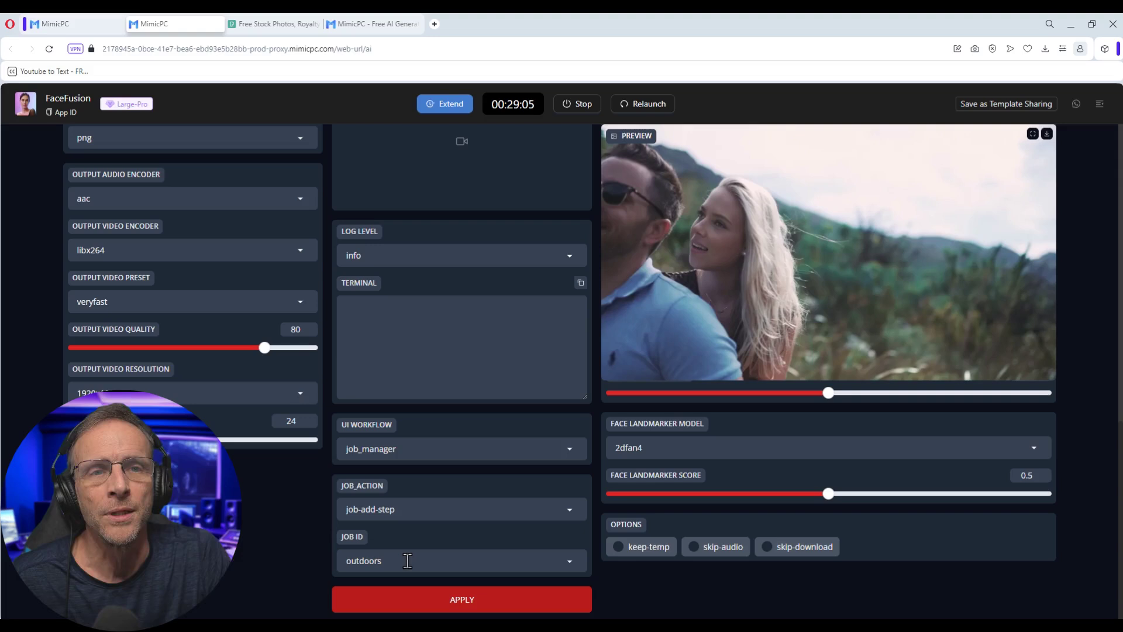
pyautogui.click(480, 602)
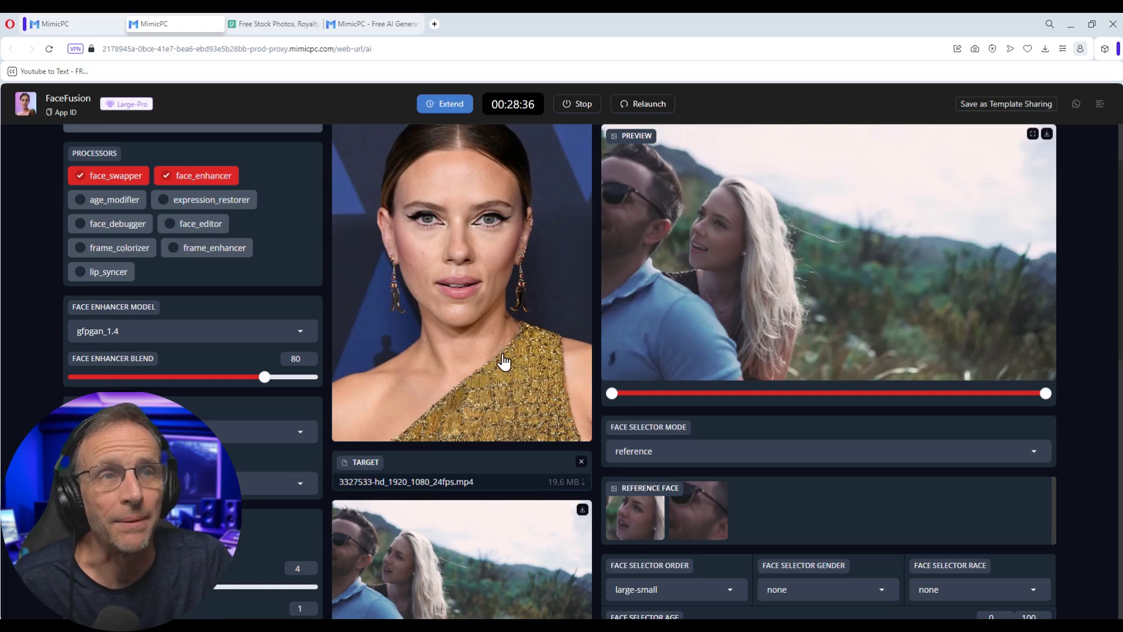
# Step: Remove the current source face image and pick the man as the face to replace
pyautogui.scroll(2, 503, 363)
pyautogui.click(582, 146)
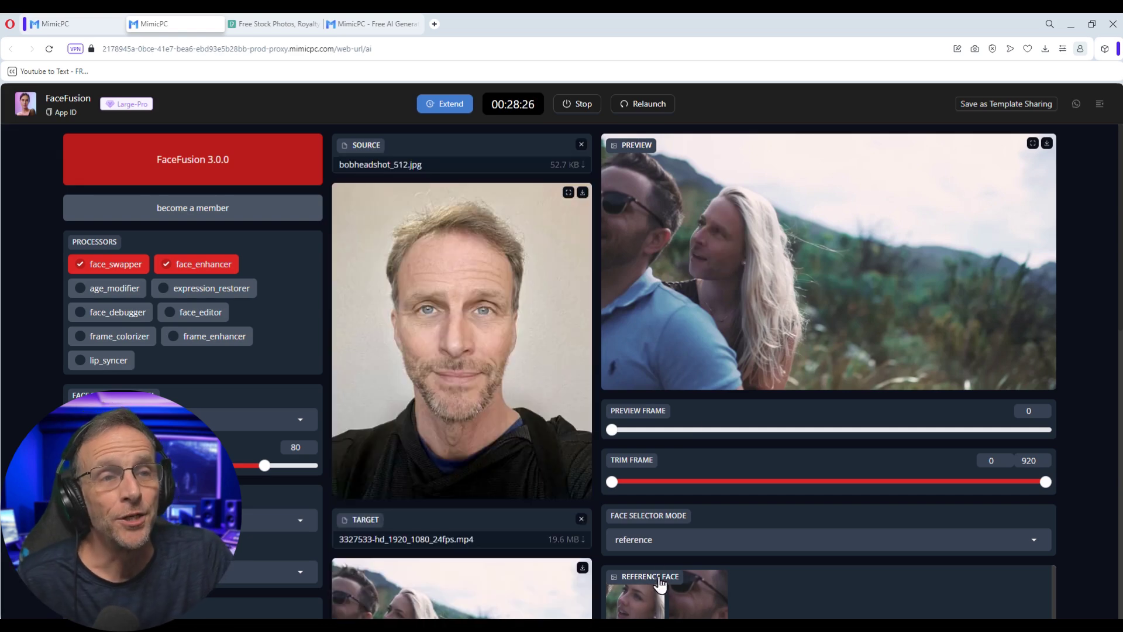
pyautogui.scroll(-2, 702, 509)
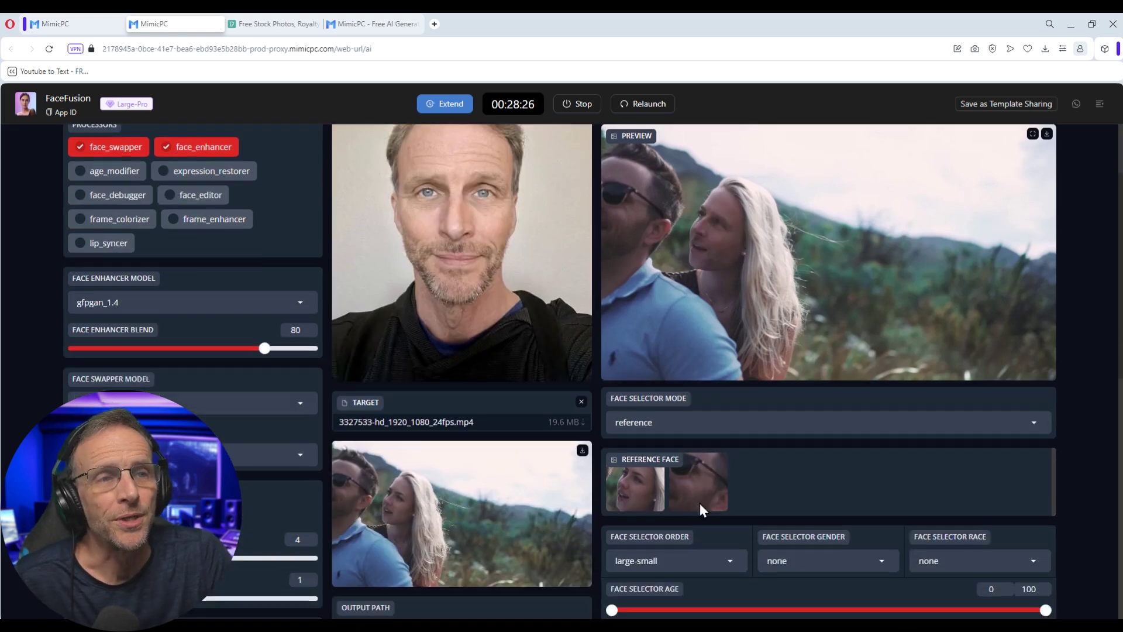
pyautogui.click(700, 504)
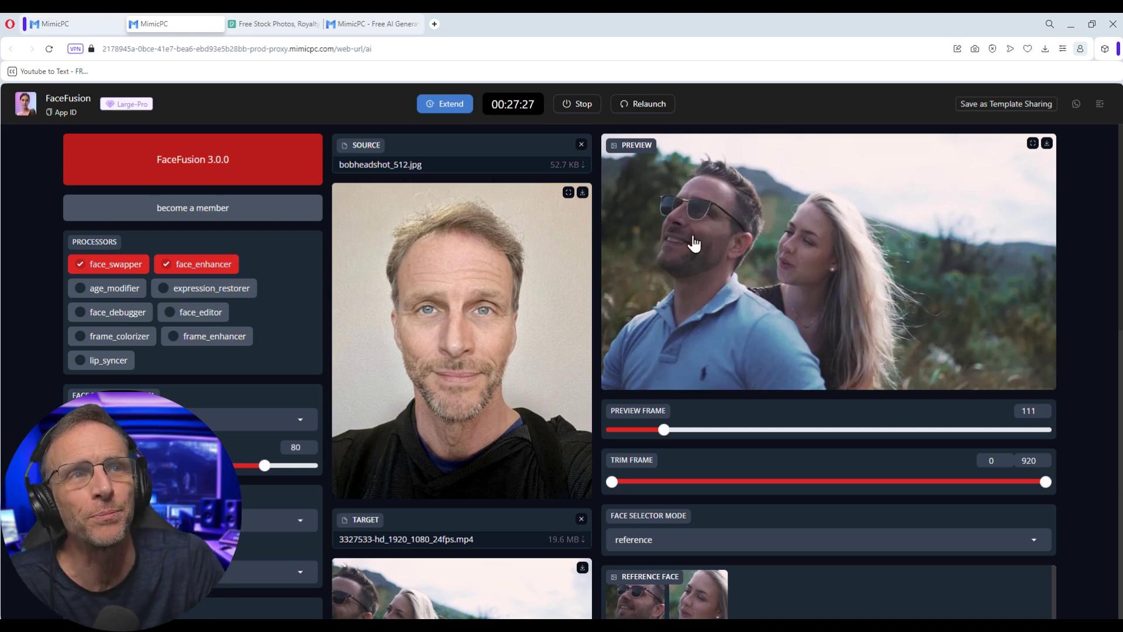
# Step: Try adding the occlusion face mask, then turn it back off
pyautogui.scroll(-2, 700, 263)
pyautogui.scroll(-5, 672, 537)
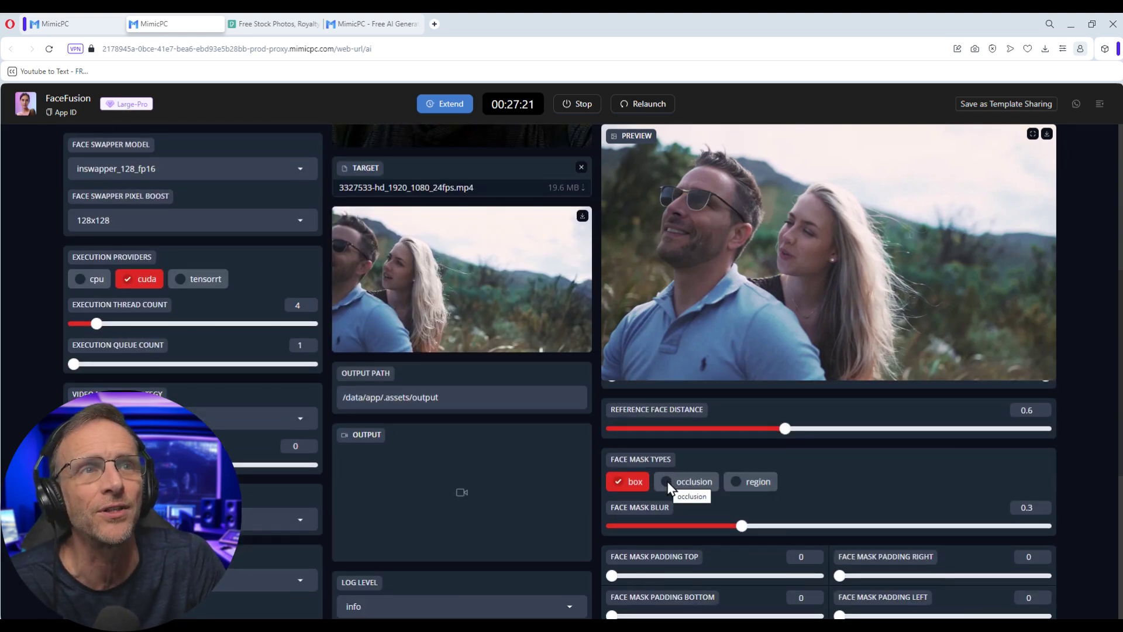
pyautogui.click(667, 482)
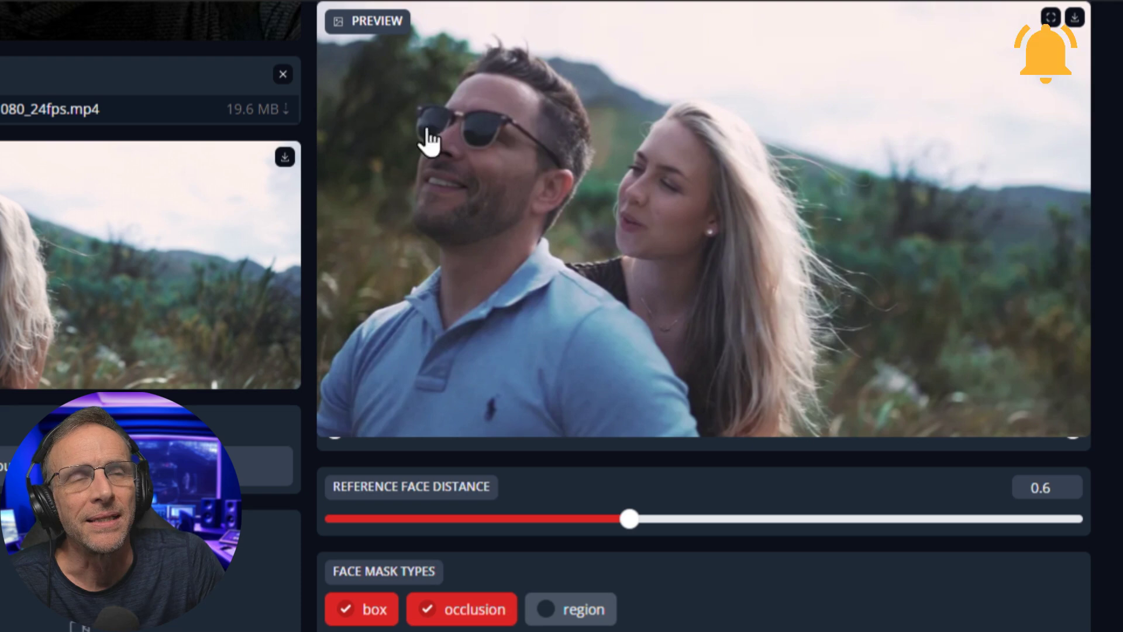
pyautogui.click(427, 620)
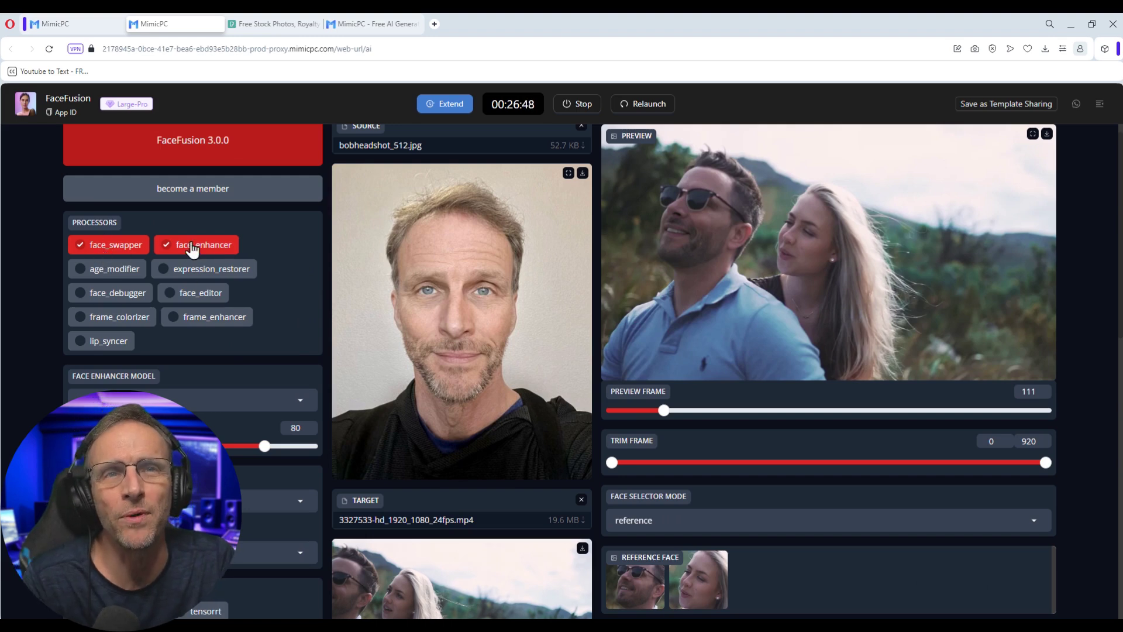
# Step: Apply job-remix-step to the outdoors job, then switch the job action to job-submit
pyautogui.scroll(-8, 232, 279)
pyautogui.scroll(-3, 513, 449)
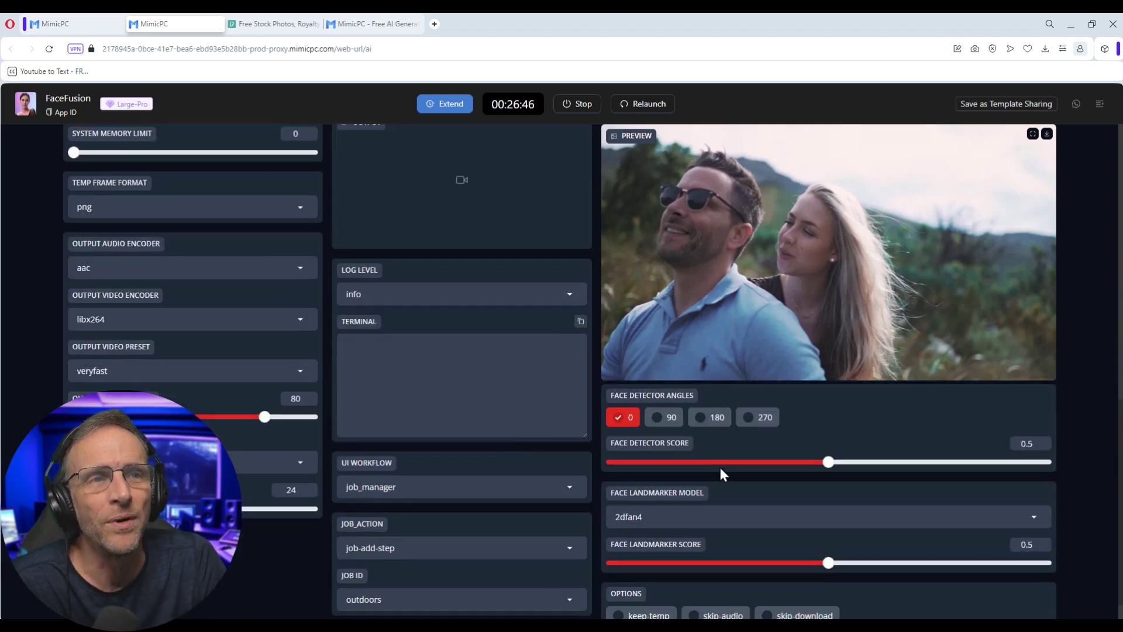
pyautogui.scroll(-1, 468, 528)
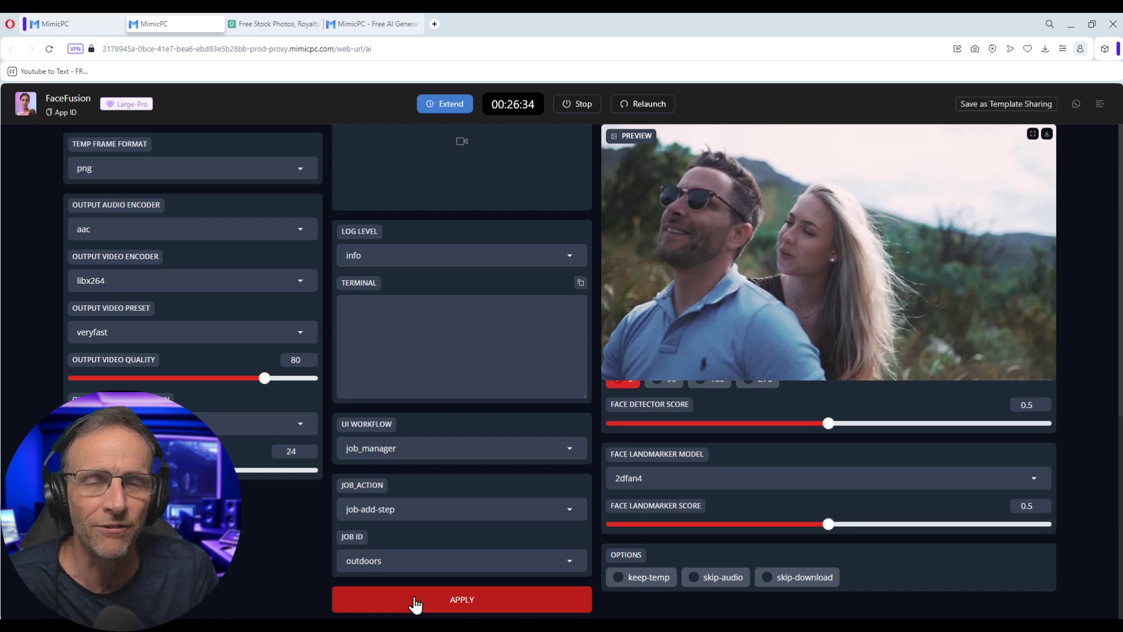
pyautogui.click(443, 500)
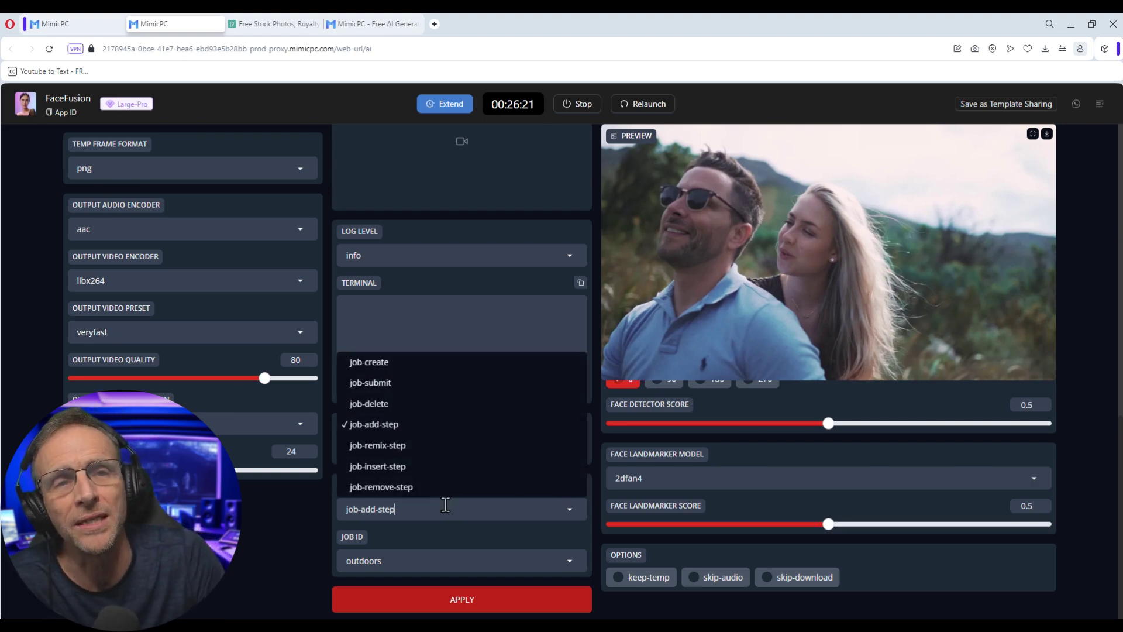
pyautogui.click(408, 454)
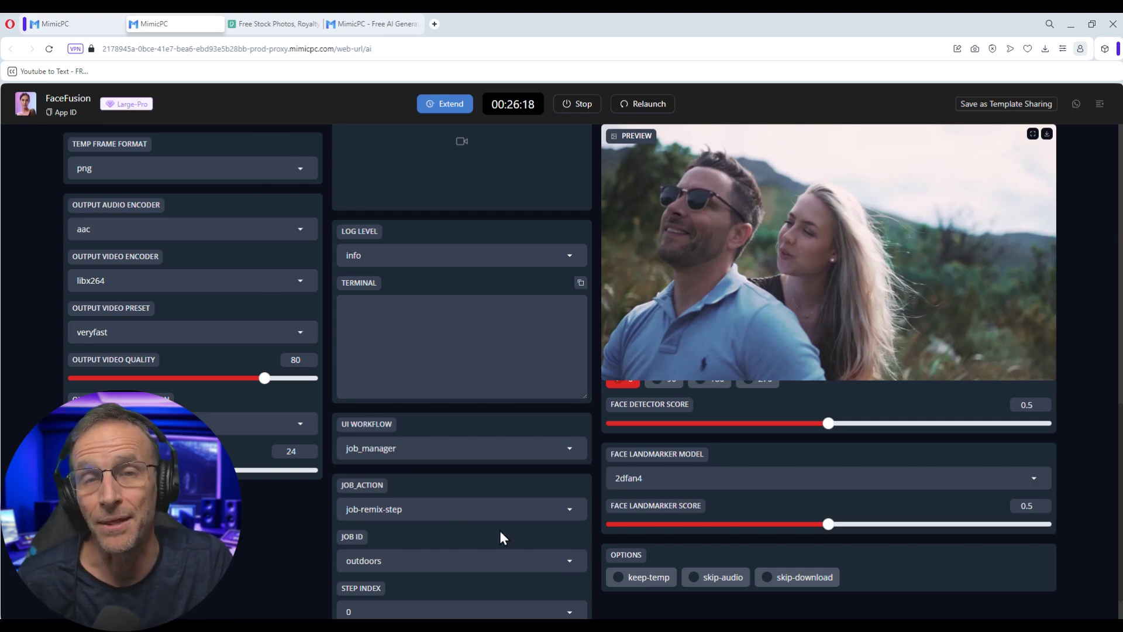
pyautogui.scroll(-1, 483, 523)
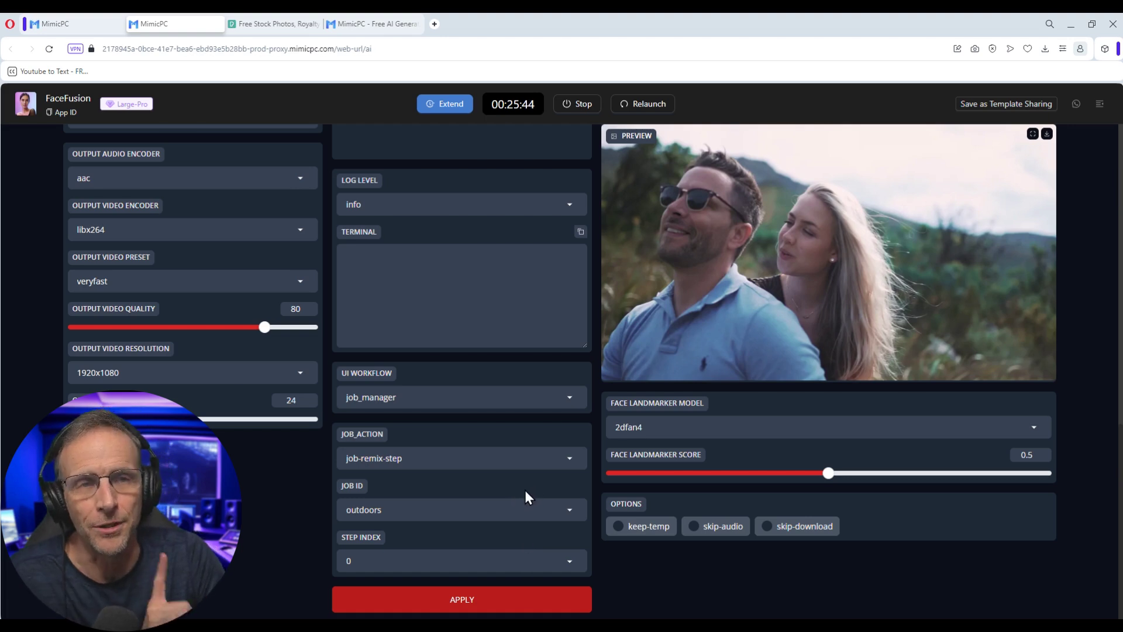
pyautogui.click(476, 606)
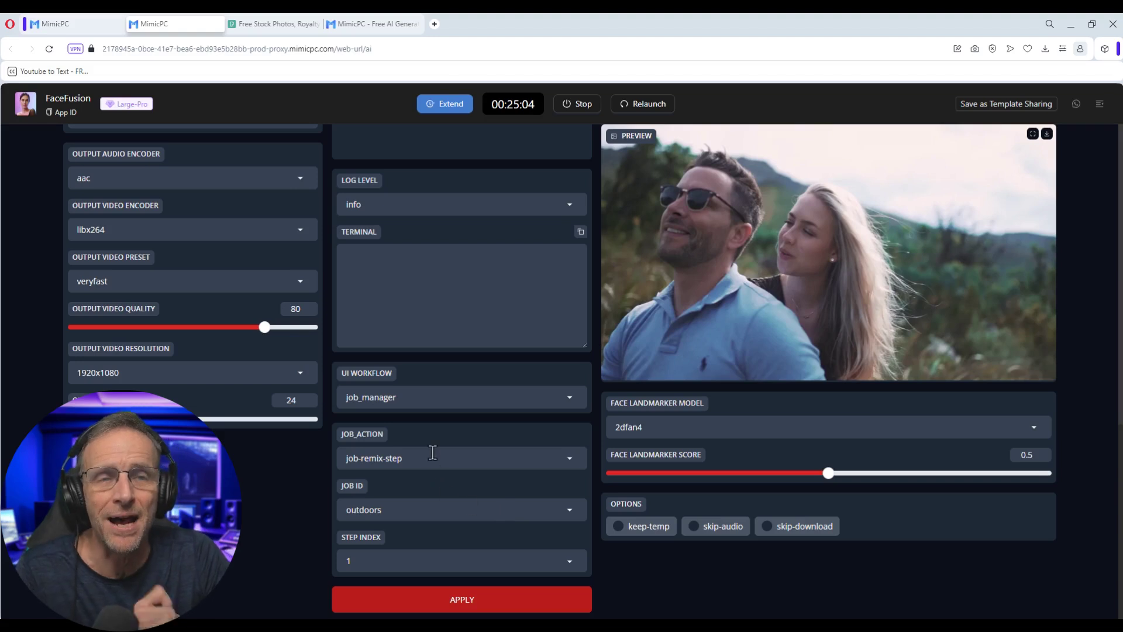
pyautogui.click(389, 457)
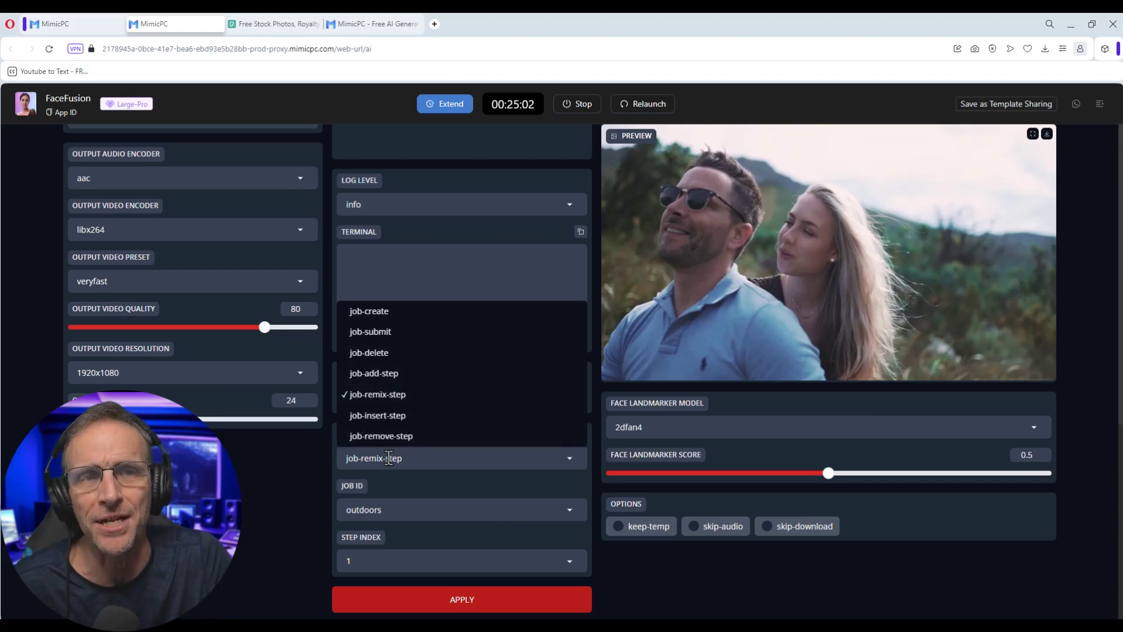
pyautogui.click(391, 330)
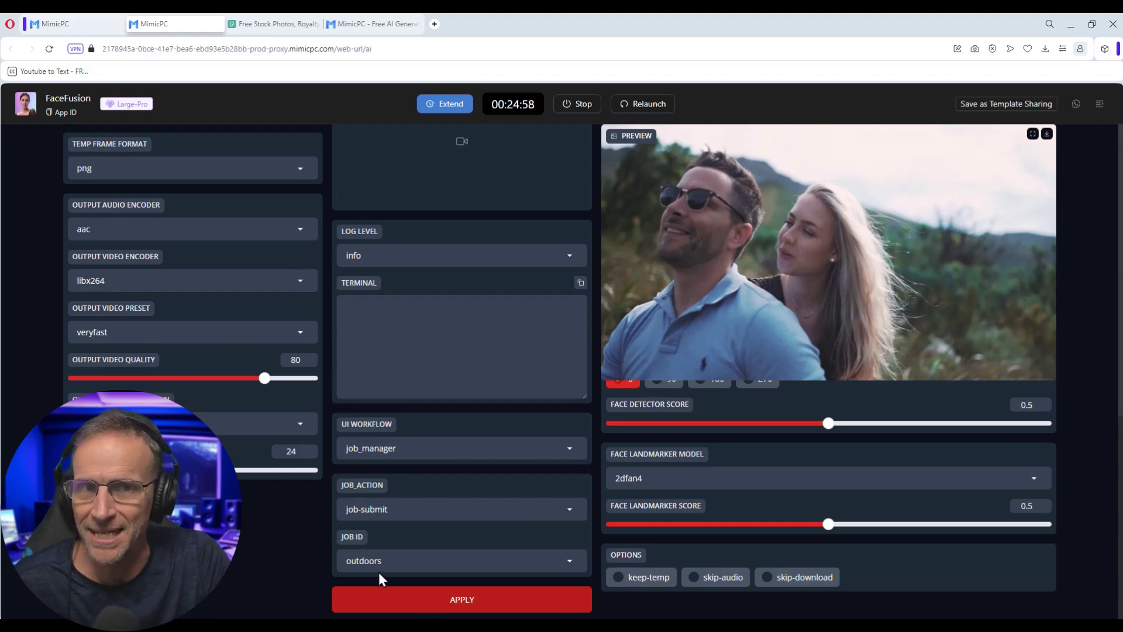
# Step: Apply job-submit to the outdoors job and change UI workflow from job_manager to job_runner
pyautogui.click(465, 606)
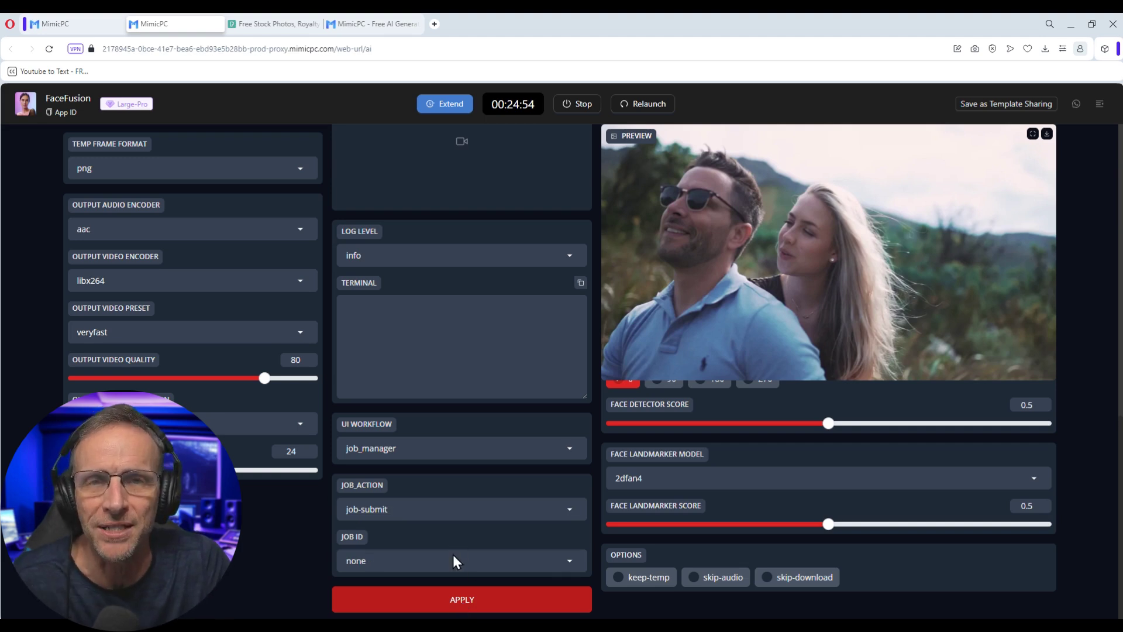
pyautogui.click(453, 448)
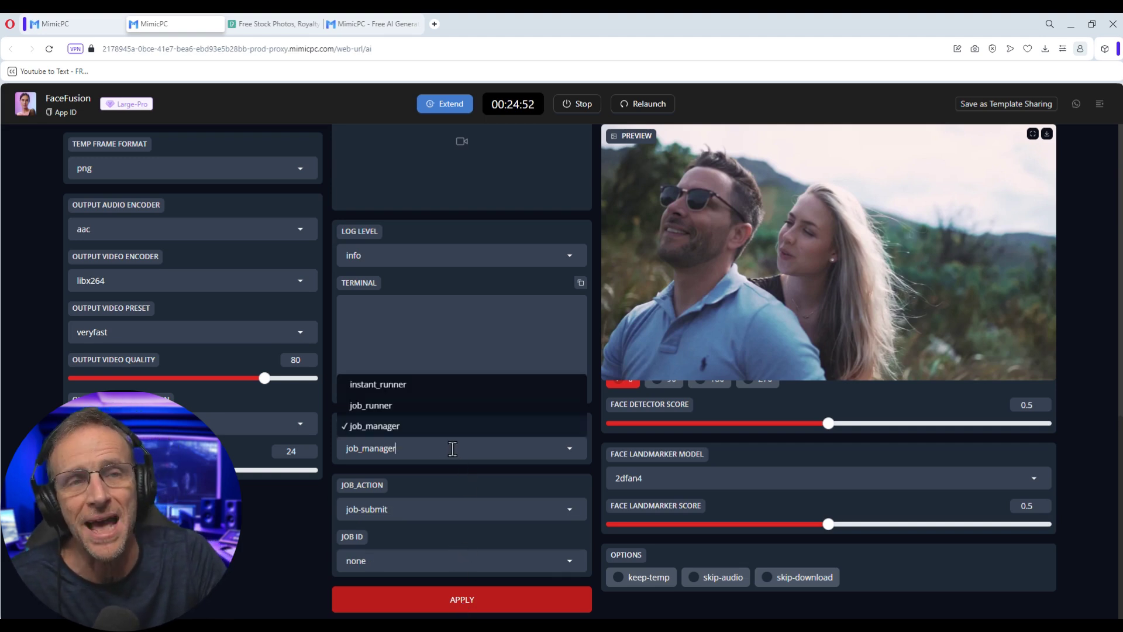
pyautogui.click(384, 405)
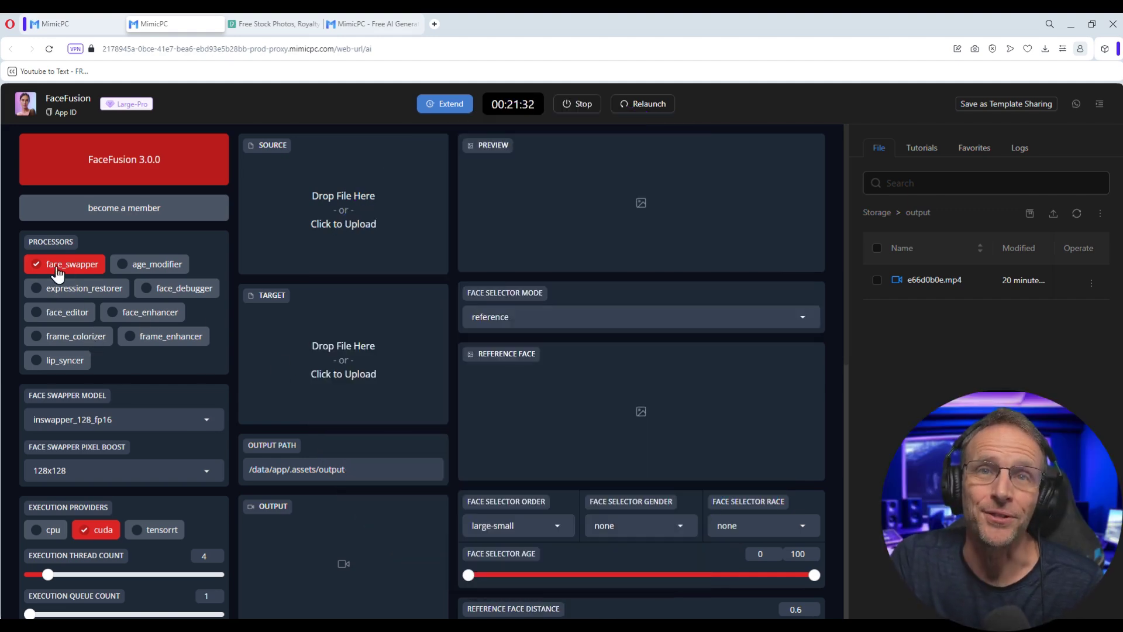
# Step: Replace face_swapper with frame_colorizer and untick the occlusion face mask
pyautogui.click(35, 266)
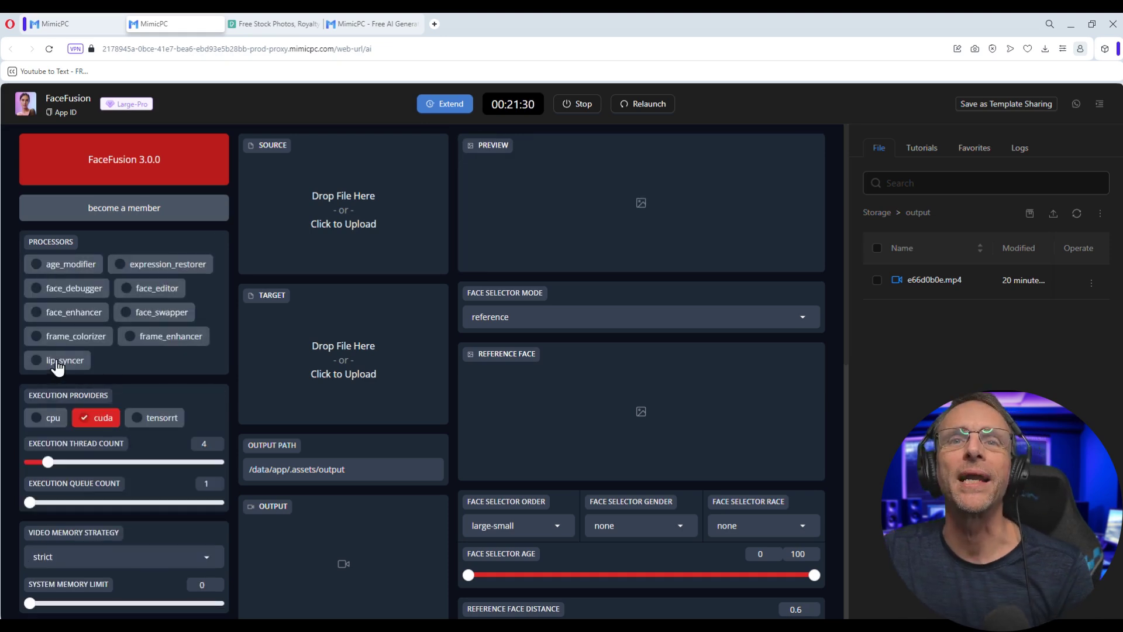
pyautogui.click(38, 337)
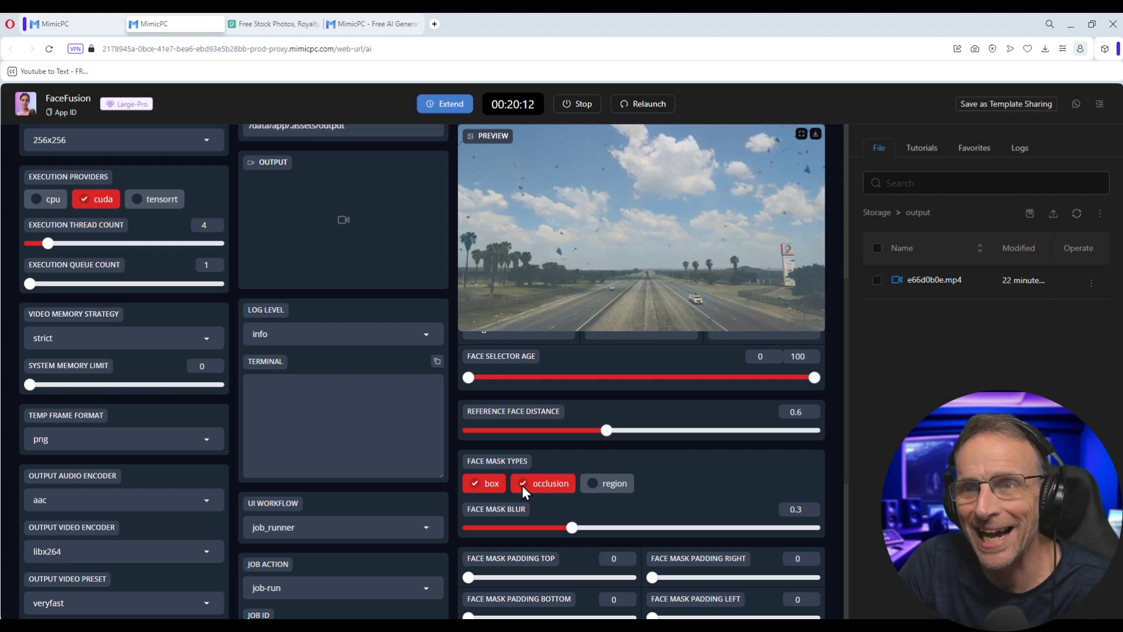
pyautogui.click(522, 485)
# Step: Set the output video resolution to 854x480
pyautogui.scroll(-3, 449, 430)
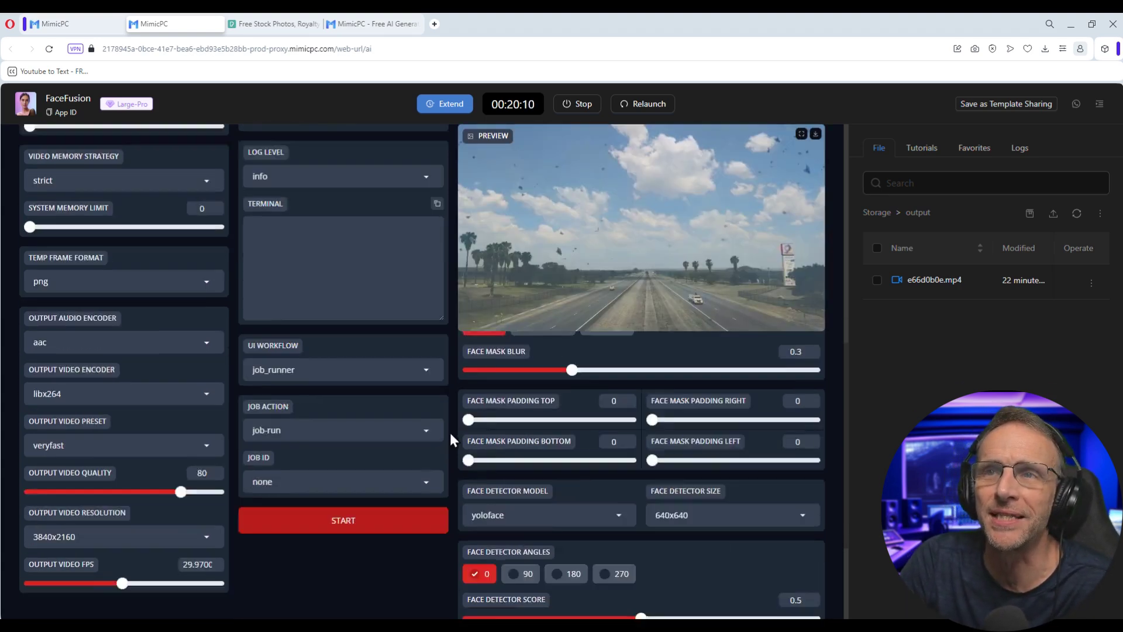
pyautogui.scroll(-2, 449, 430)
pyautogui.click(117, 460)
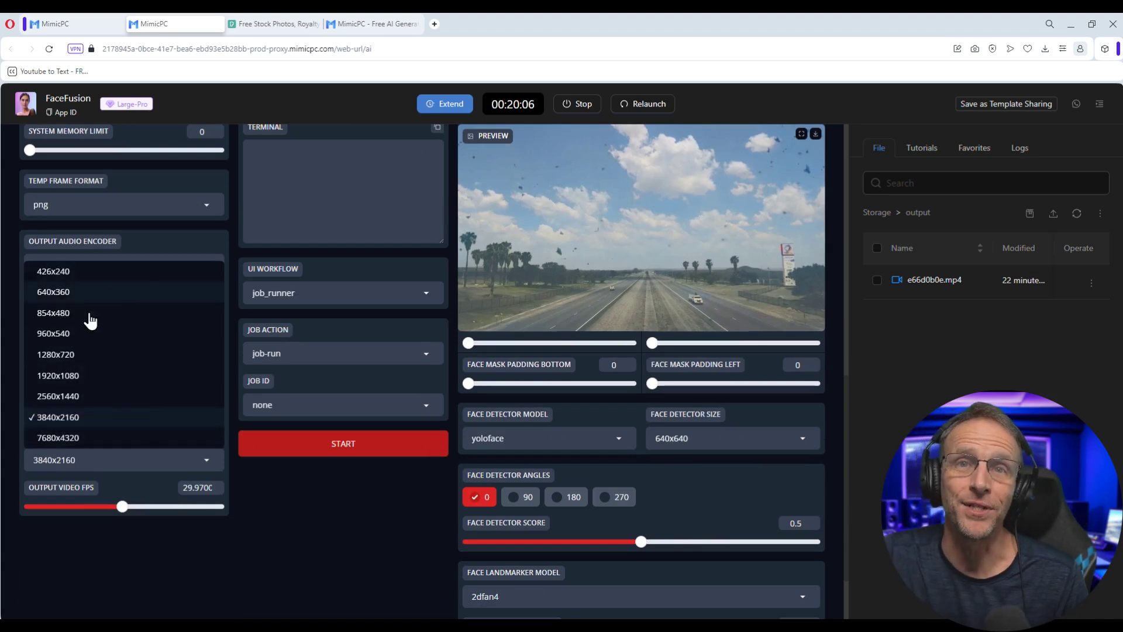
pyautogui.click(90, 313)
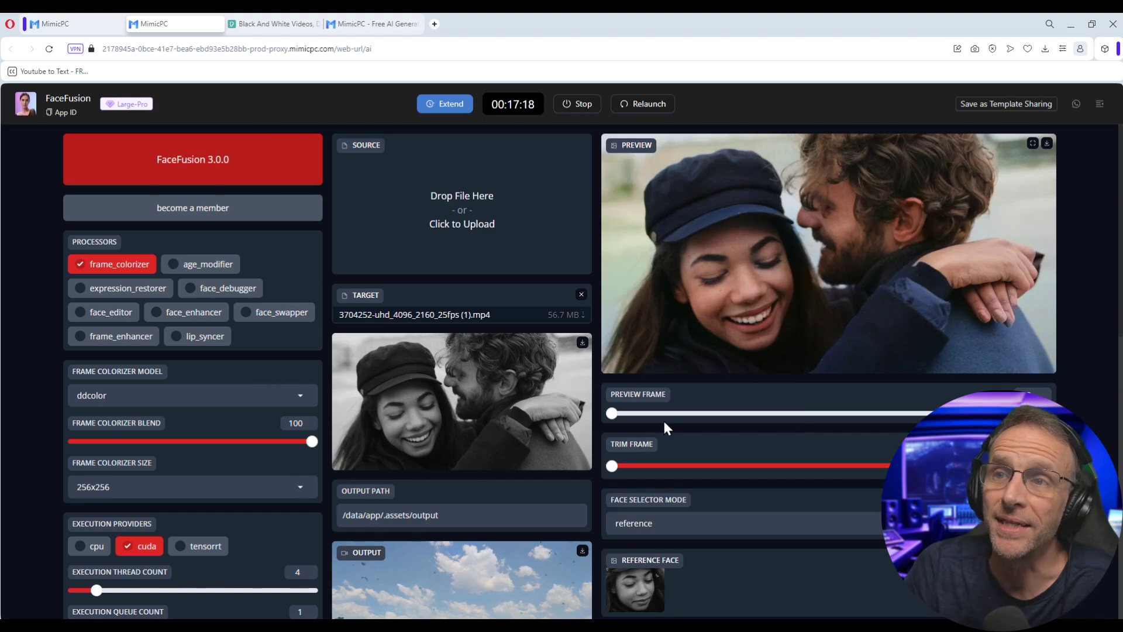
# Step: Preview a later frame, then add face_swapper and face_enhancer alongside frame_colorizer
pyautogui.click(676, 413)
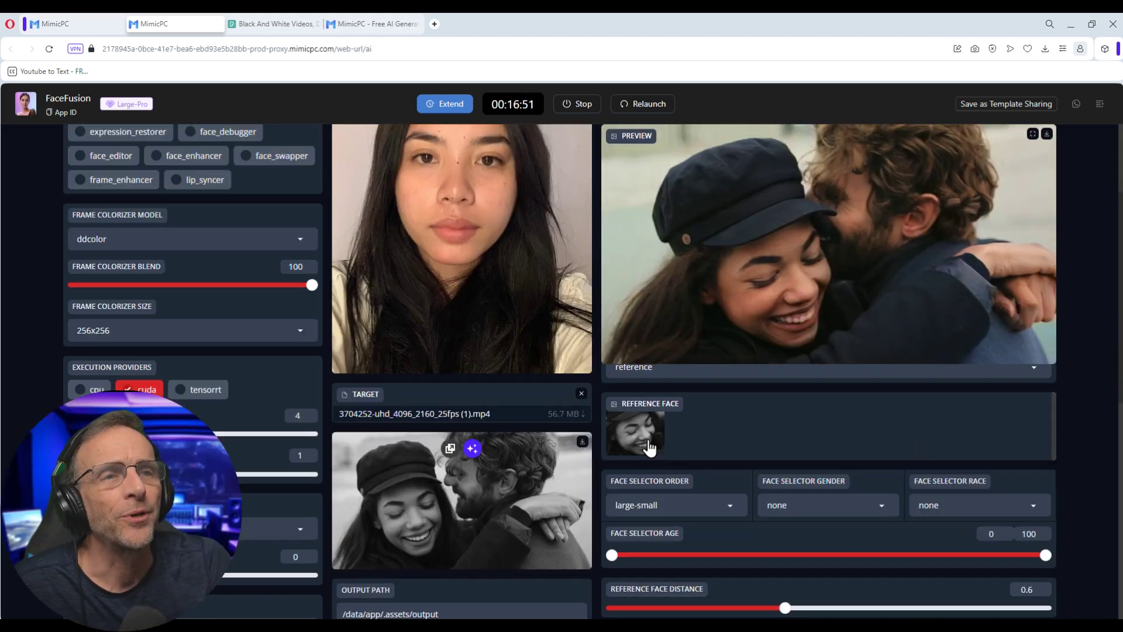
pyautogui.scroll(3, 766, 444)
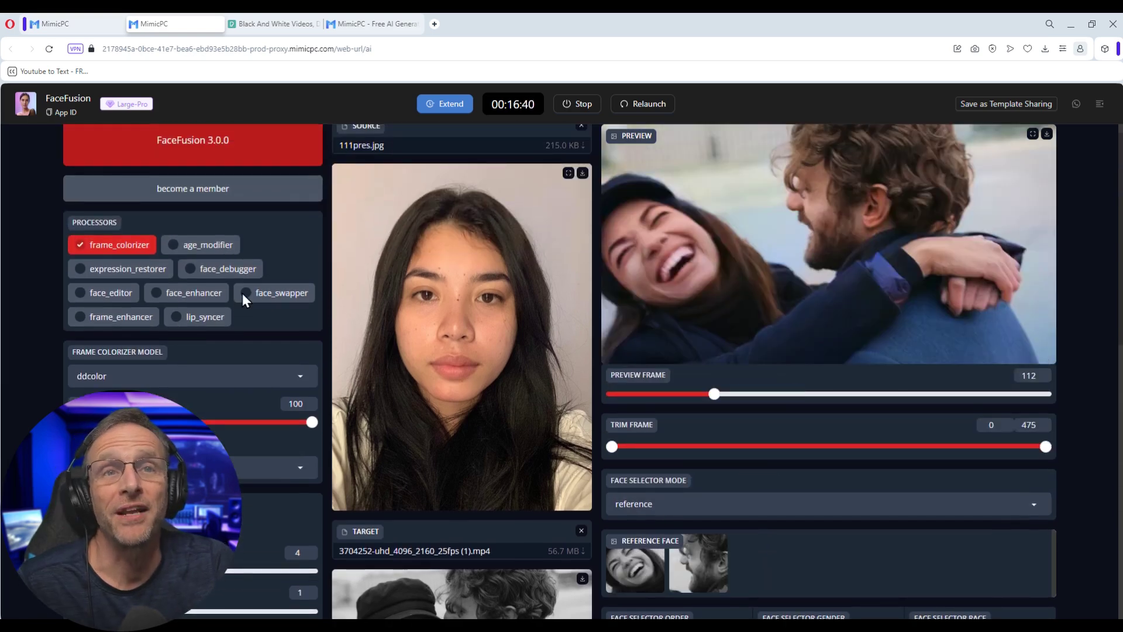
pyautogui.click(246, 292)
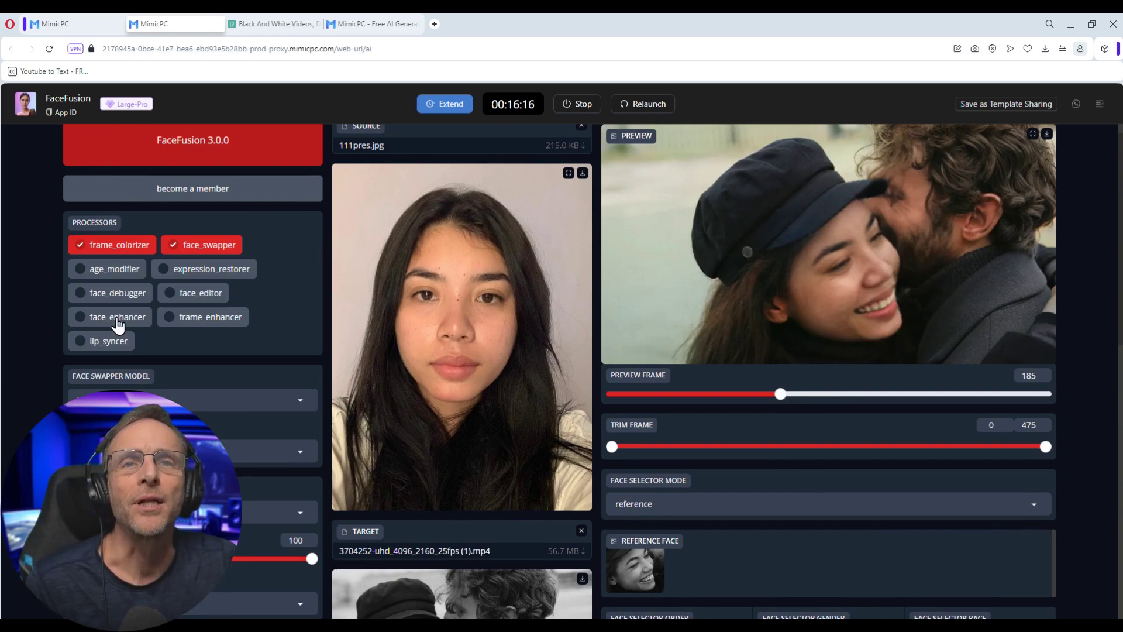
pyautogui.click(119, 320)
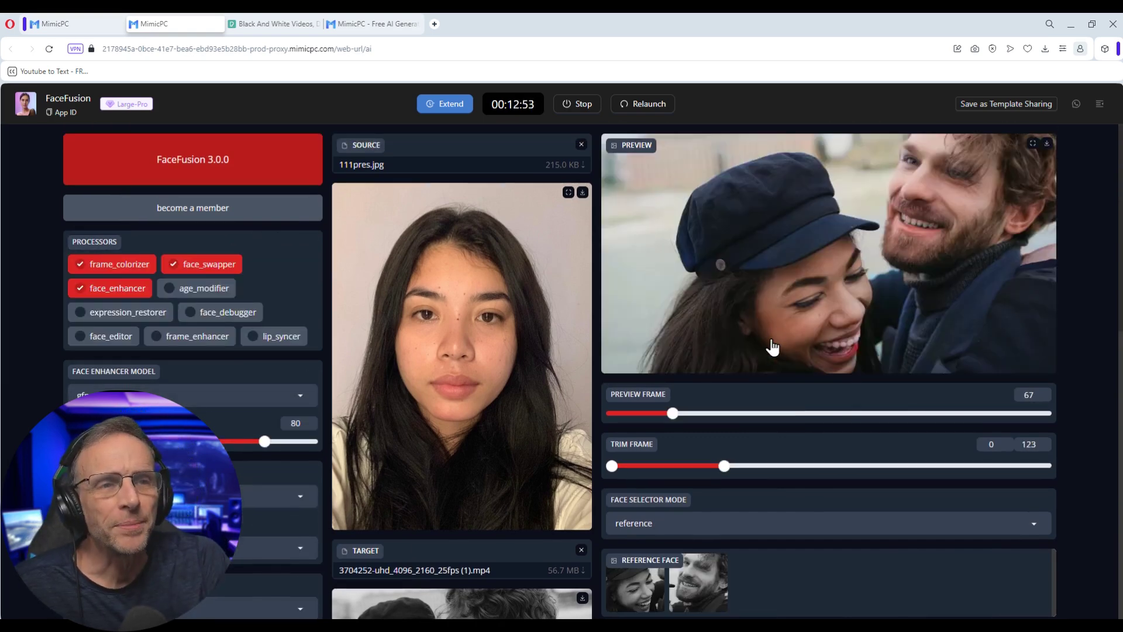
# Step: Raise the reference face distance to 0.65 and check an earlier preview frame
pyautogui.scroll(-1, 772, 347)
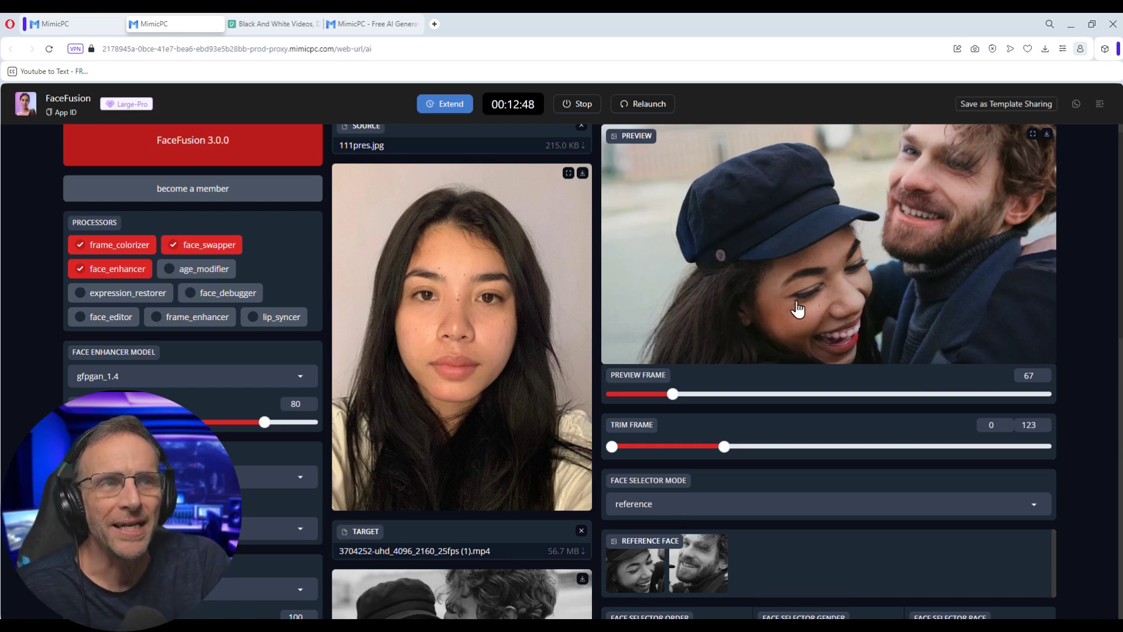
pyautogui.scroll(-5, 852, 446)
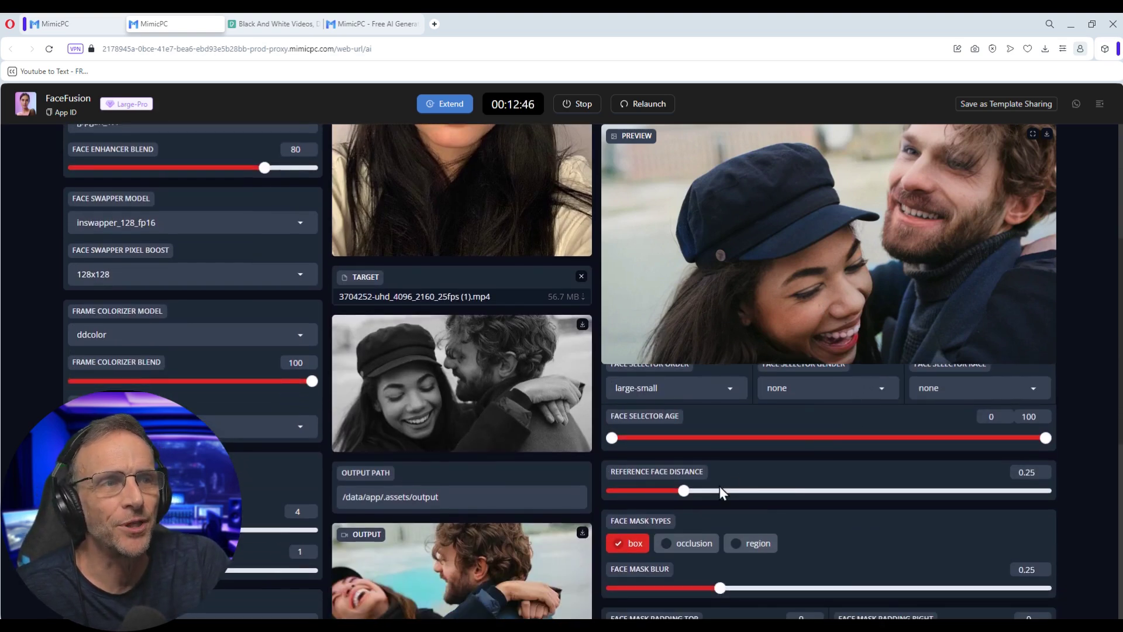
pyautogui.moveTo(693, 490); pyautogui.dragTo(799, 492)
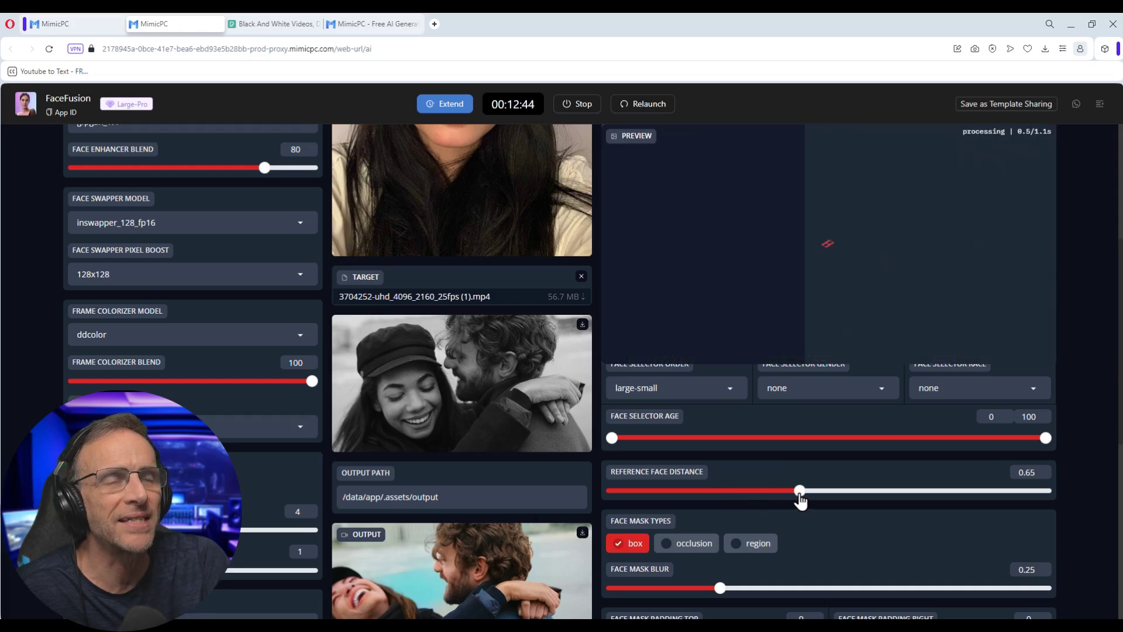
pyautogui.scroll(2, 773, 336)
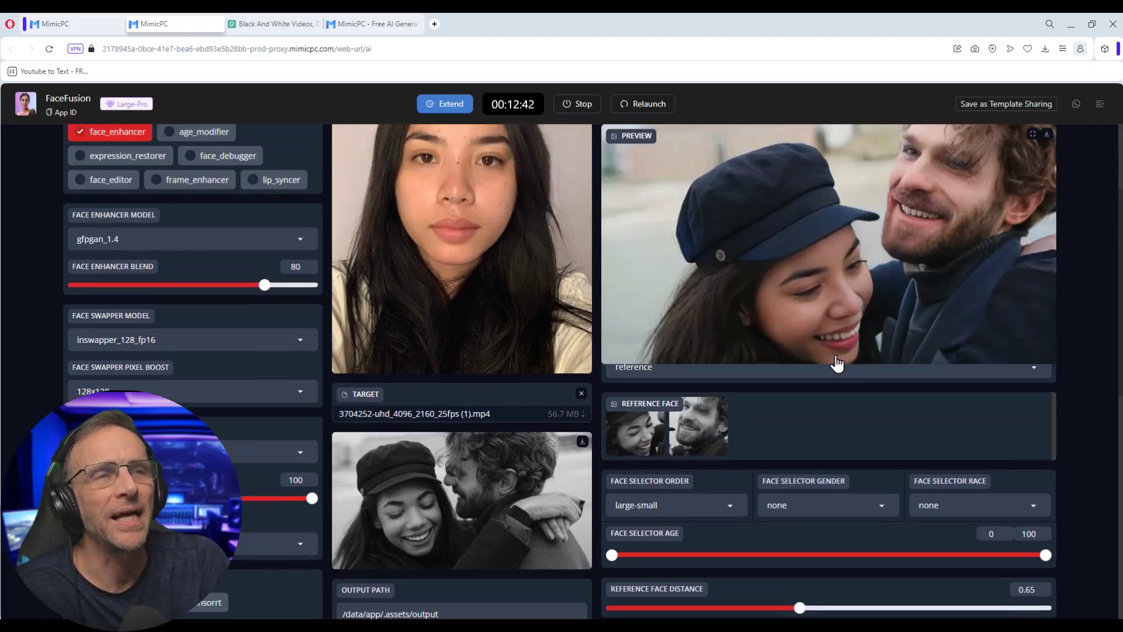
pyautogui.scroll(3, 695, 393)
pyautogui.click(642, 413)
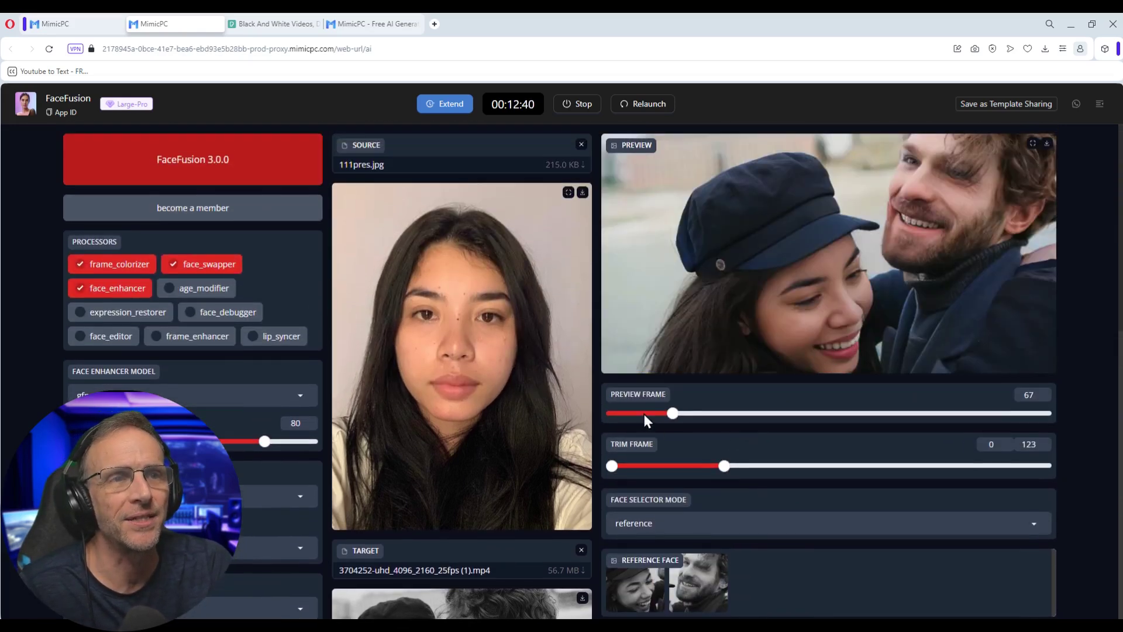